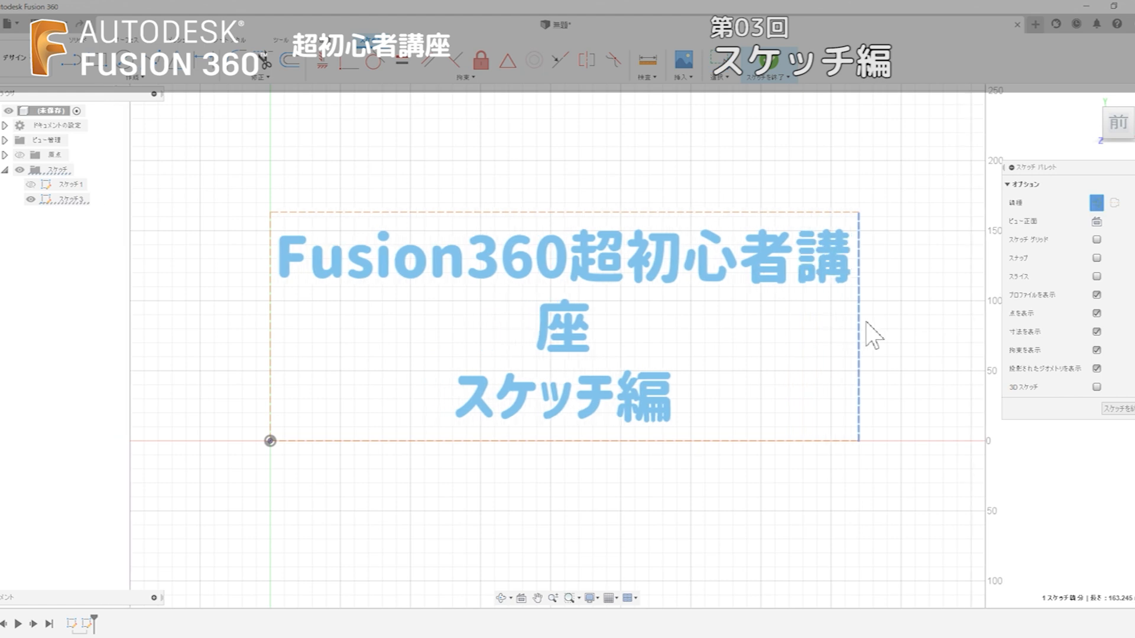
Step: Resize the title's text frame to about 478 × 140 mm, fitting Fusion360超初心者講座 on one line, and finish the sketch
left_click_drag(957, 213, 947, 253)
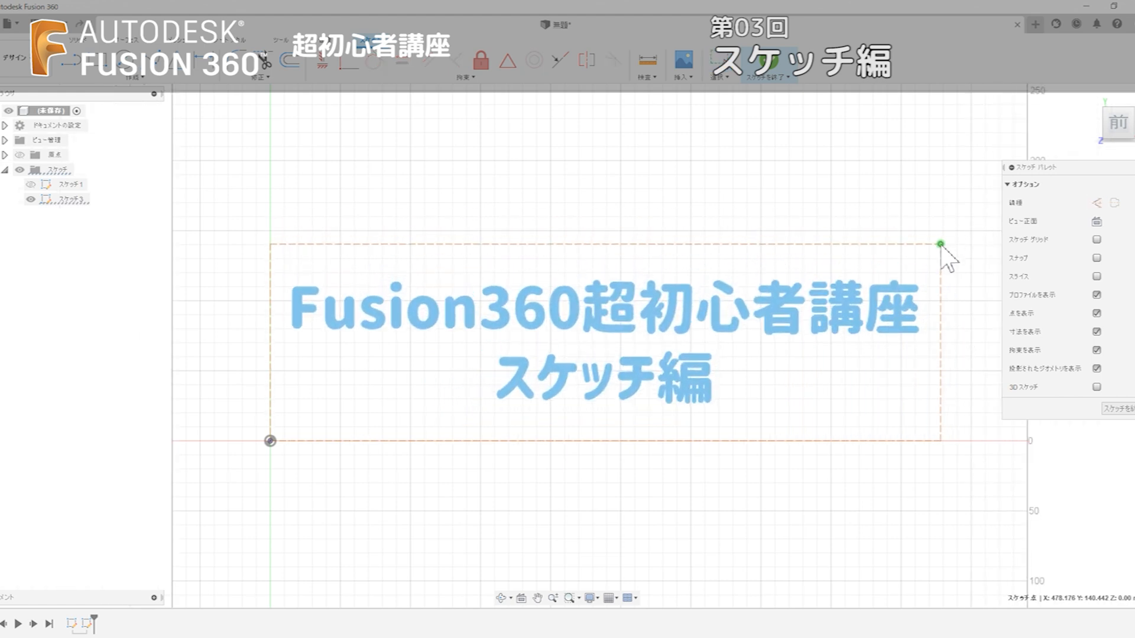
left_click(768, 61)
Step: Extrude the sketched title text 10 mm as a new body
mouse_move(671, 243)
middle_mouse_down("shift")
mouse_move(646, 228)
mouse_move(628, 266)
mouse_move(651, 253)
mouse_move(627, 236)
middle_mouse_up("shift")
left_click(98, 60)
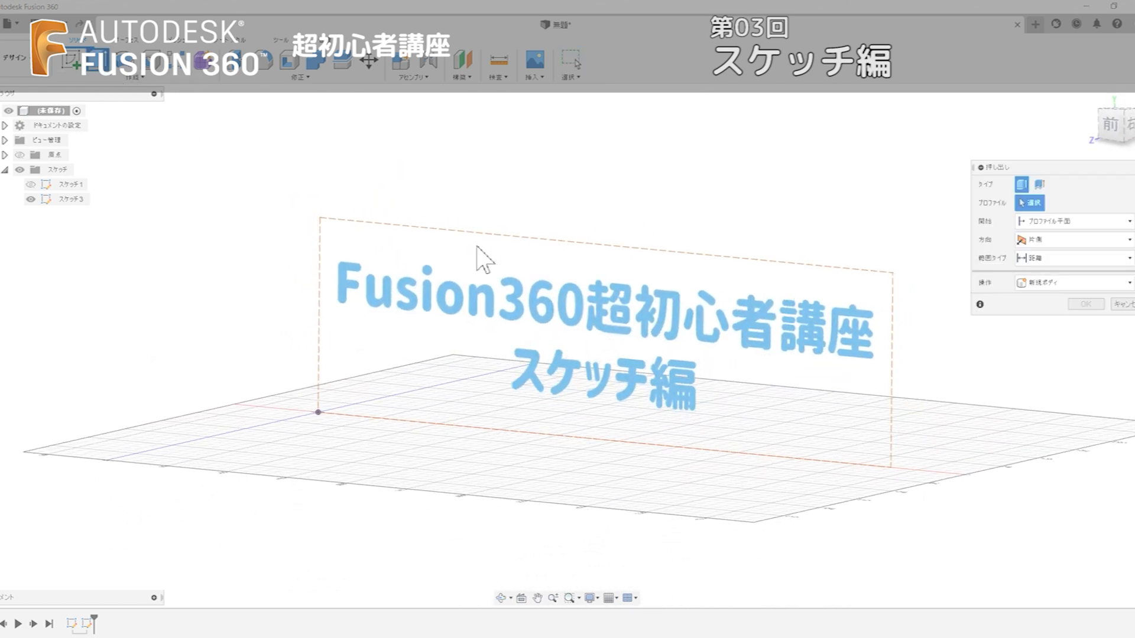
left_click(524, 307)
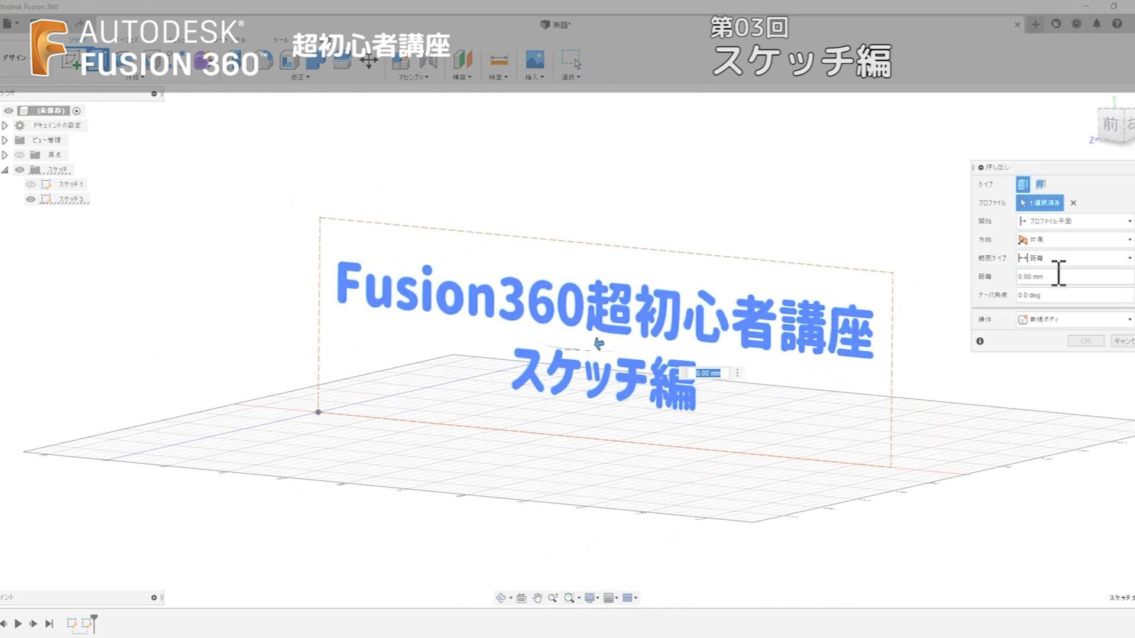
left_click_drag(1058, 278, 1003, 295)
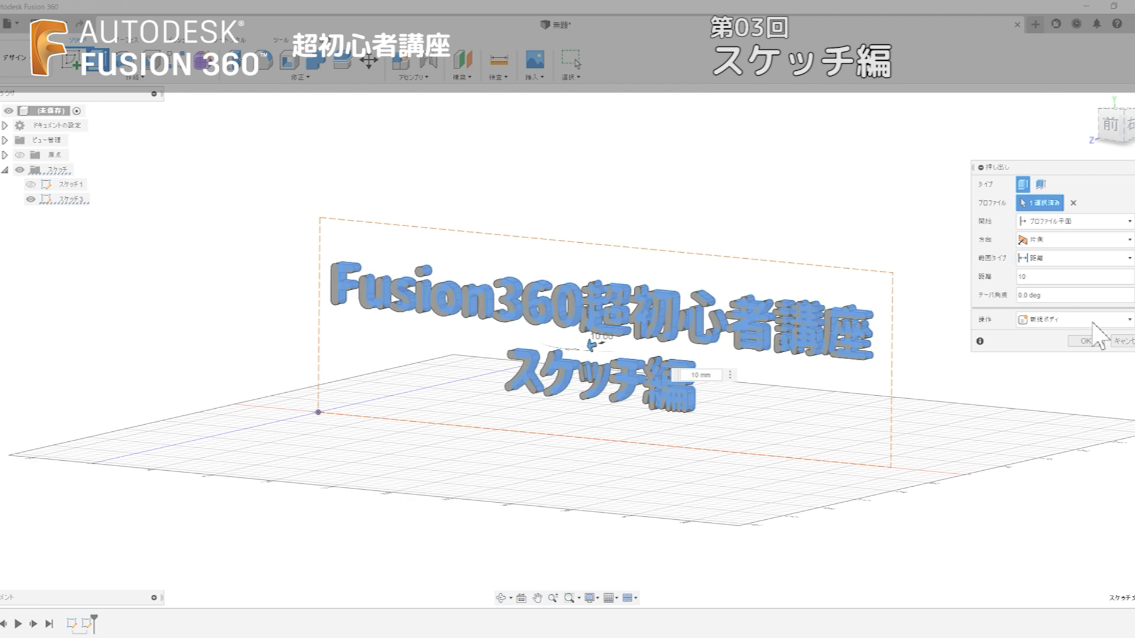
left_click(1085, 342)
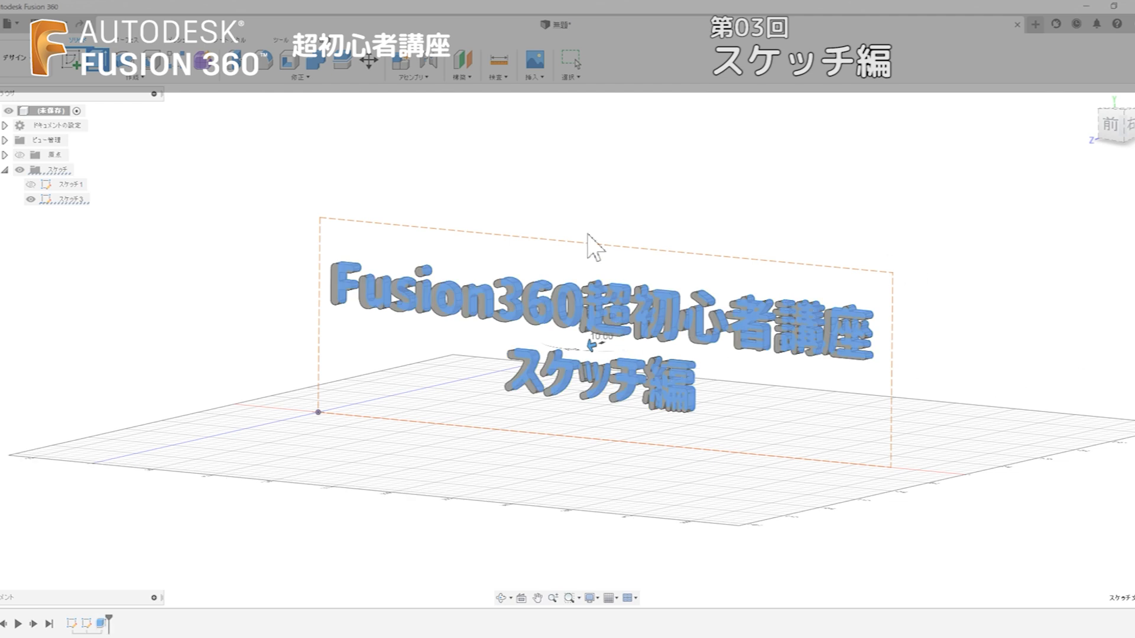
middle_click_drag(598, 264, 703, 373, "shift")
mouse_move(933, 506)
middle_mouse_down("shift")
mouse_move(993, 494)
mouse_move(954, 509)
mouse_move(958, 500)
mouse_move(933, 500)
middle_mouse_up("shift")
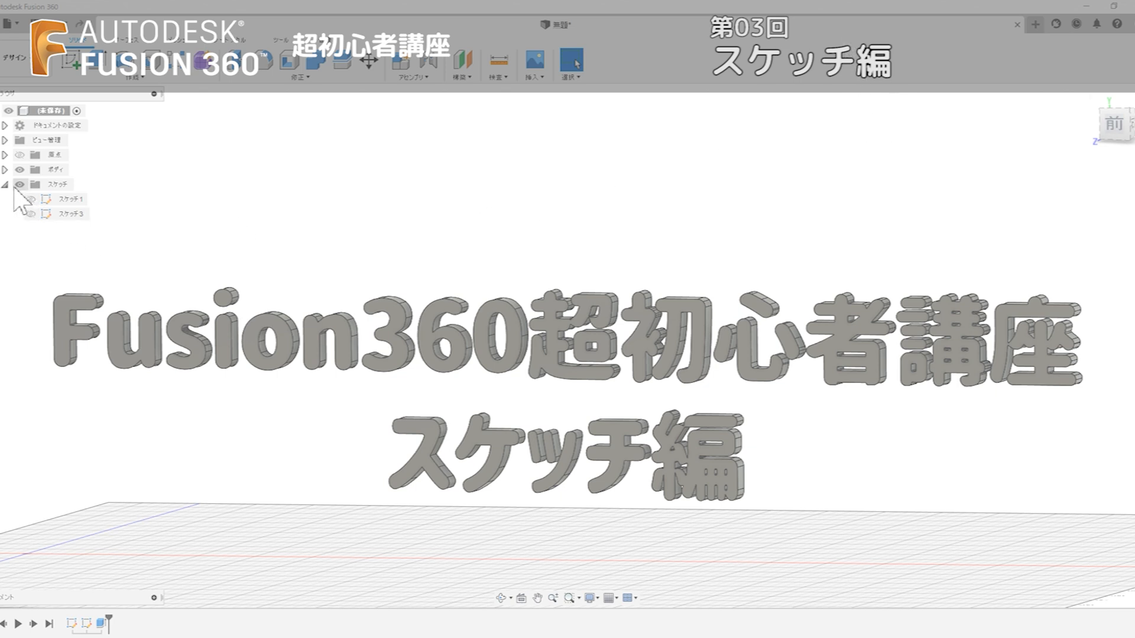
Step: Hide all the title text bodies and show the cat face sketch スケッチ1
left_click(4, 171)
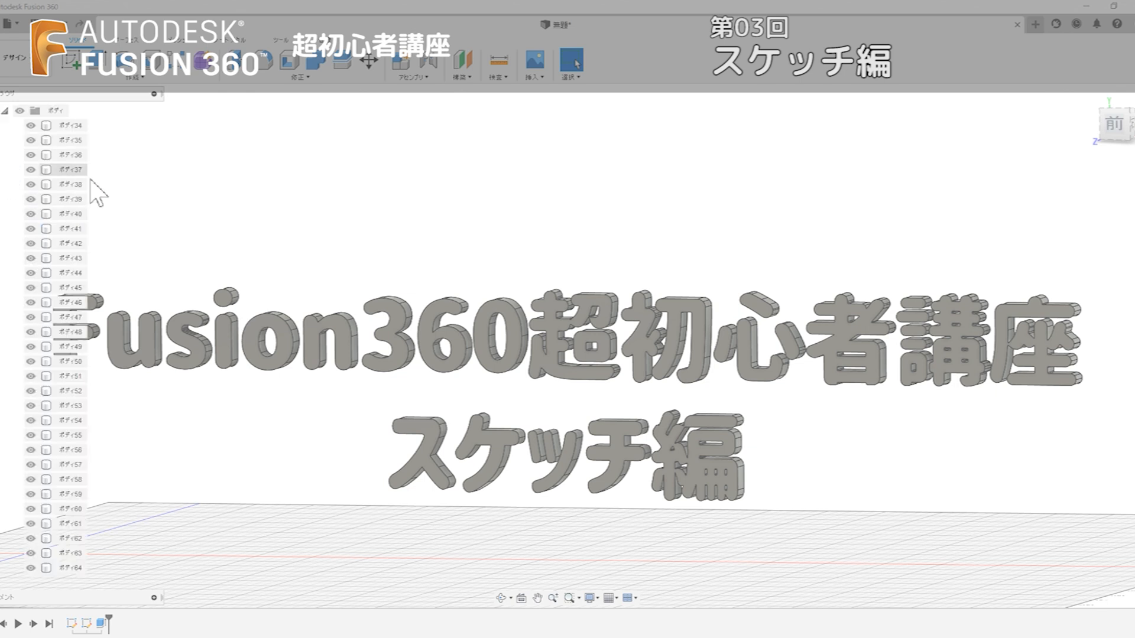
left_click(19, 113)
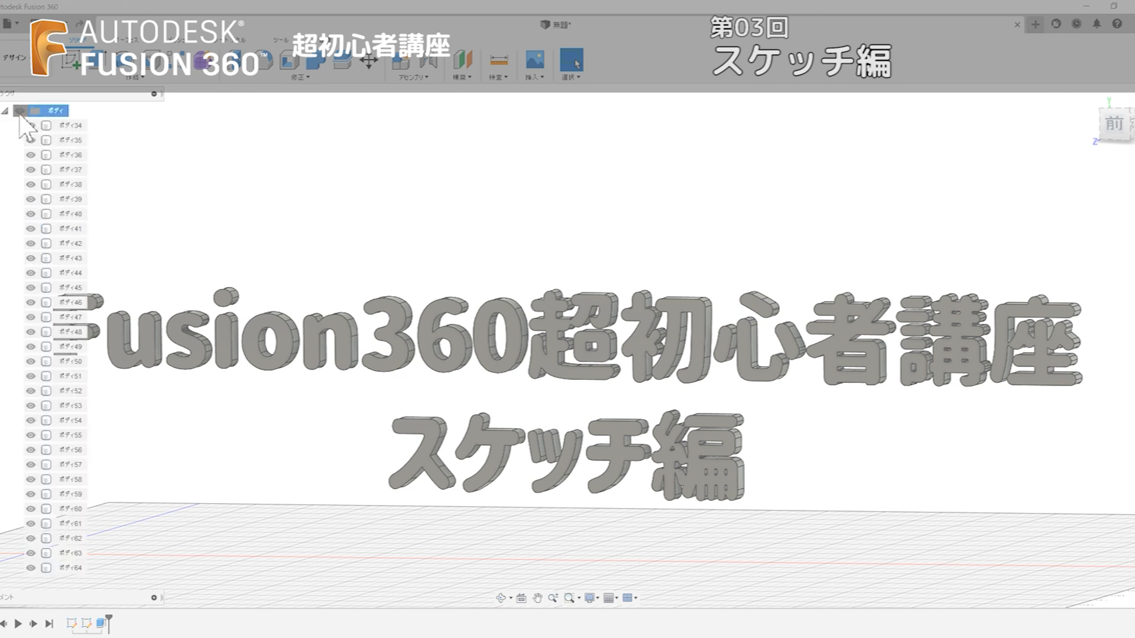
left_click(20, 111)
left_click(5, 110)
middle_click_drag(552, 349, 751, 310)
scroll(609, 284, "up", 3)
left_click(32, 200)
mouse_move(640, 274)
middle_mouse_down()
mouse_move(588, 353)
mouse_move(641, 388)
mouse_move(768, 388)
mouse_move(793, 380)
mouse_move(668, 388)
mouse_move(932, 364)
mouse_move(684, 363)
mouse_move(780, 367)
mouse_move(775, 390)
mouse_move(788, 365)
mouse_move(766, 376)
mouse_move(786, 375)
mouse_move(786, 362)
mouse_move(778, 372)
middle_mouse_up()
scroll(622, 337, "down", 2)
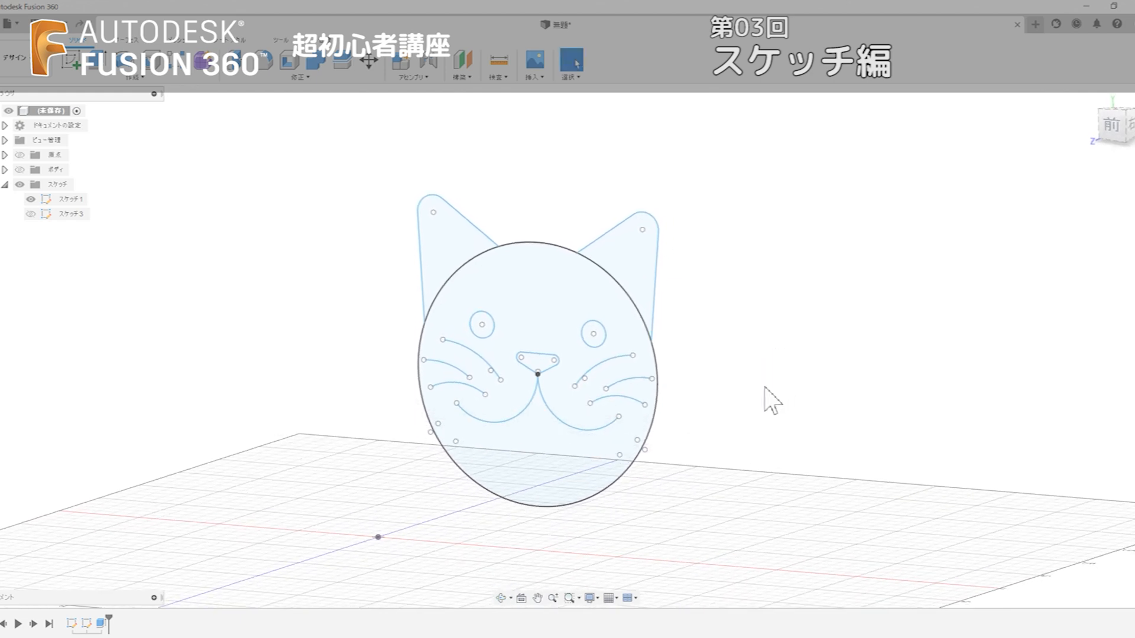
scroll(729, 417, "up", 2)
middle_click_drag(729, 418, 817, 406)
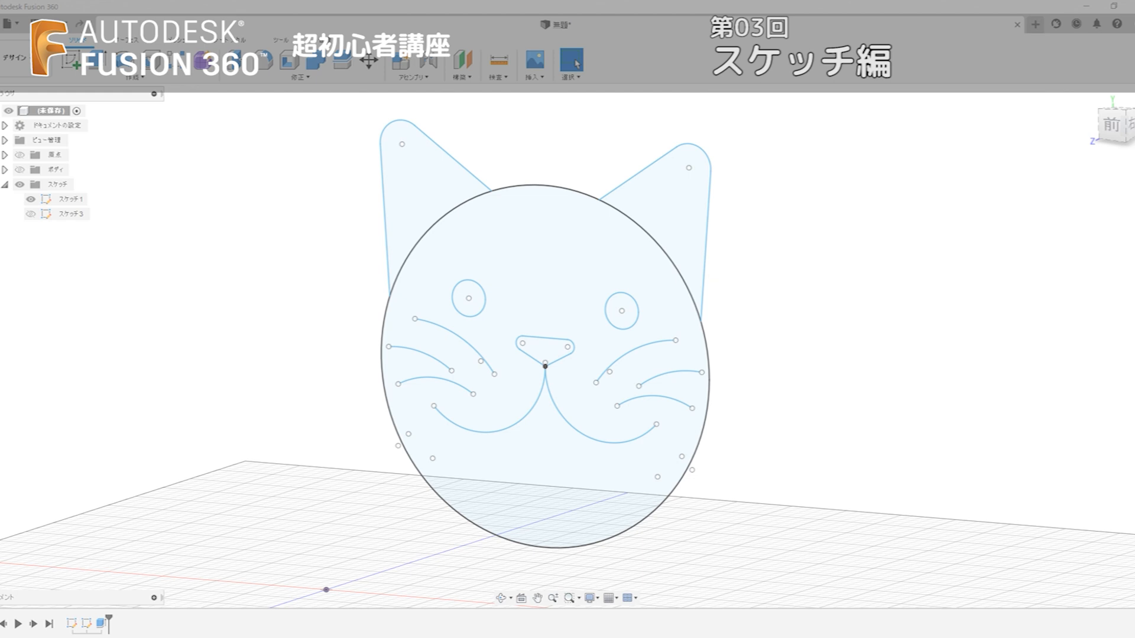
mouse_move(975, 245)
middle_mouse_down("shift")
mouse_move(841, 233)
mouse_move(999, 256)
mouse_move(970, 372)
mouse_move(975, 246)
middle_mouse_up("shift")
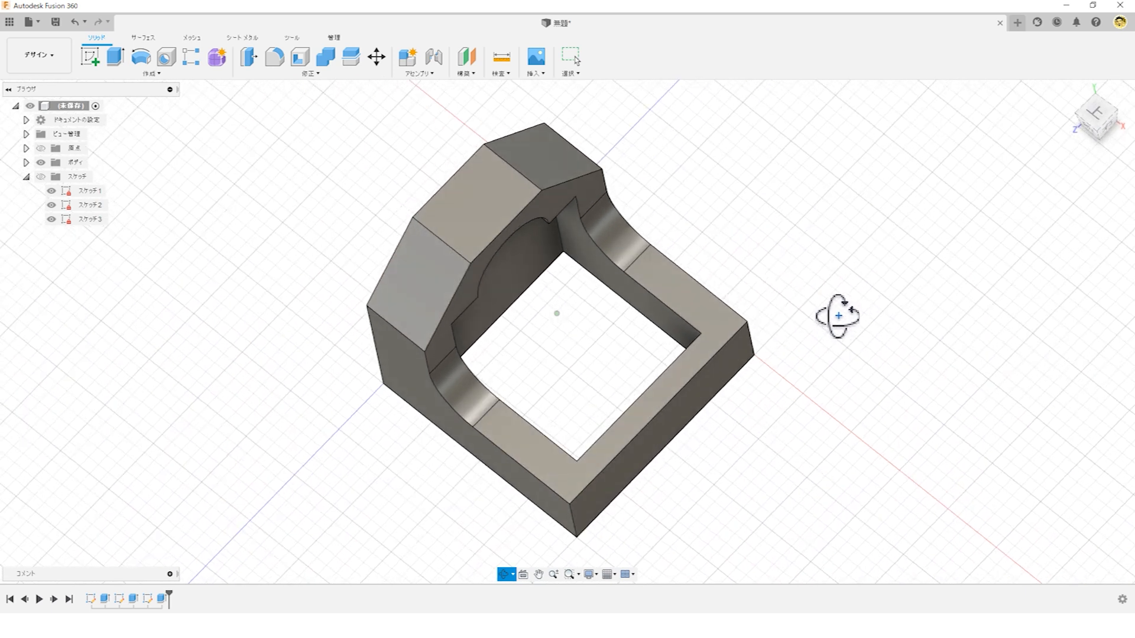
Step: Hide the bracket body ボディ1 and show the sketches it was built from
middle_click_drag(838, 316, 816, 279, "shift")
left_click(26, 162)
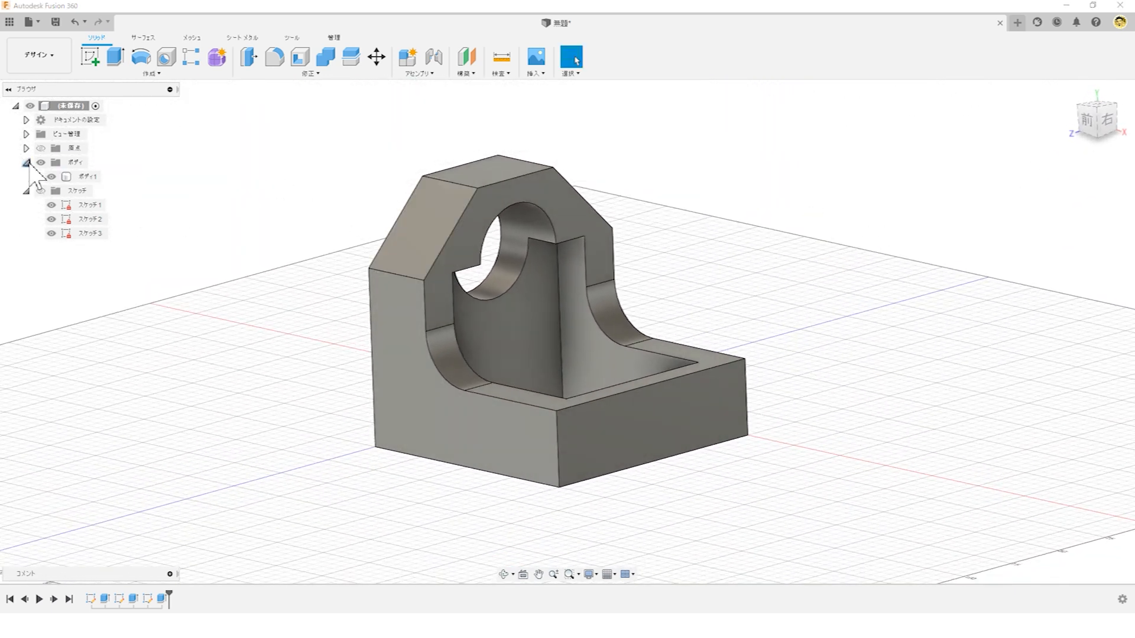
left_click(51, 176)
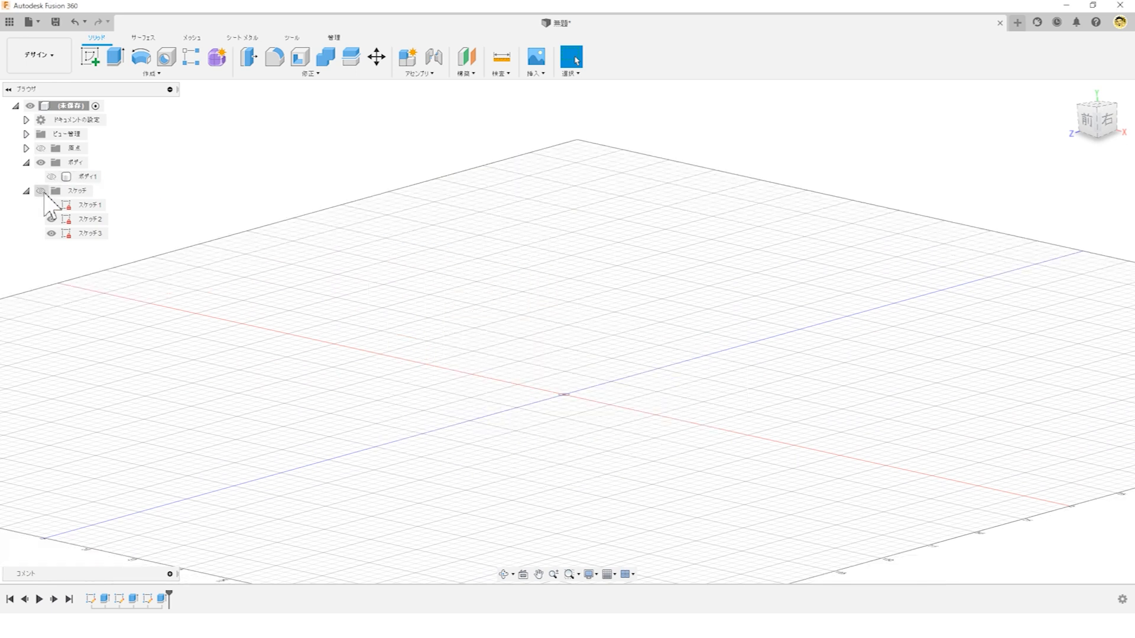
left_click(41, 191)
mouse_move(788, 280)
middle_mouse_down("shift")
mouse_move(848, 281)
mouse_move(787, 289)
mouse_move(800, 332)
mouse_move(800, 287)
mouse_move(864, 296)
mouse_move(790, 292)
mouse_move(798, 327)
mouse_move(798, 282)
mouse_move(786, 286)
mouse_move(793, 314)
middle_mouse_up("shift")
Step: Highlight スケッチ1, スケッチ2 and スケッチ3 one after another to examine which plane each profile lies on
left_click(107, 205)
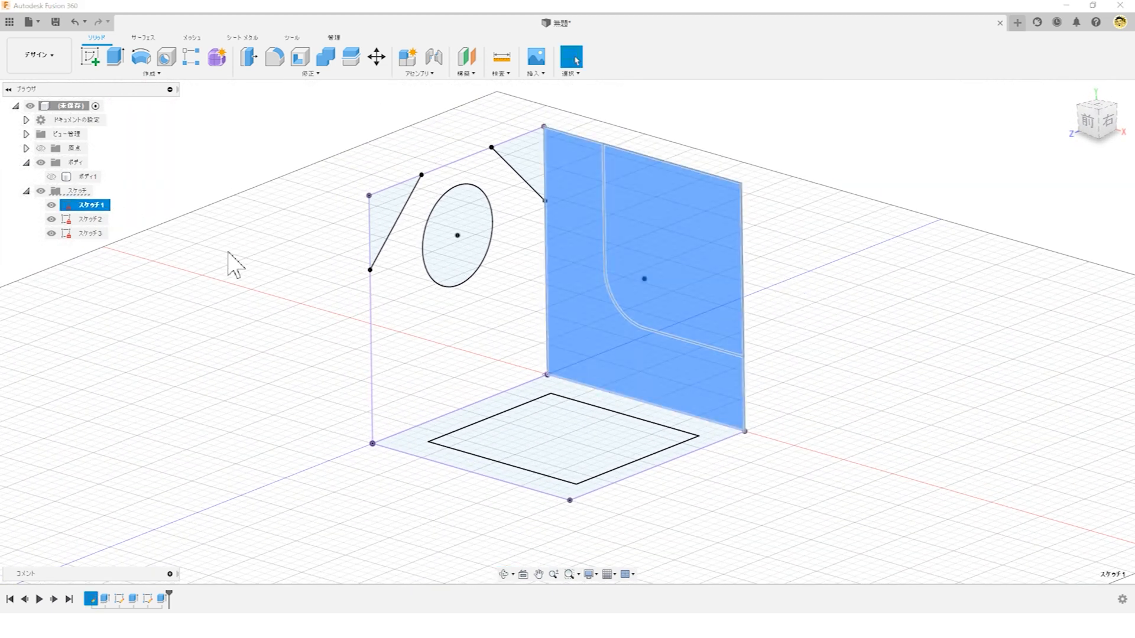
left_click(236, 273)
left_click(108, 219)
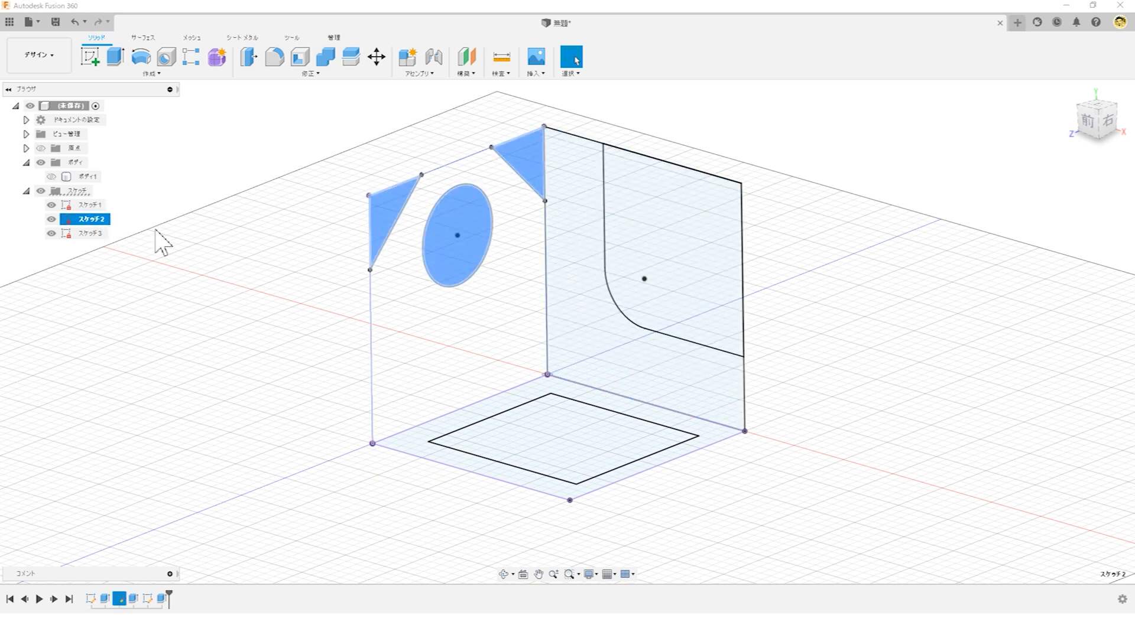
left_click(201, 260)
left_click(93, 234)
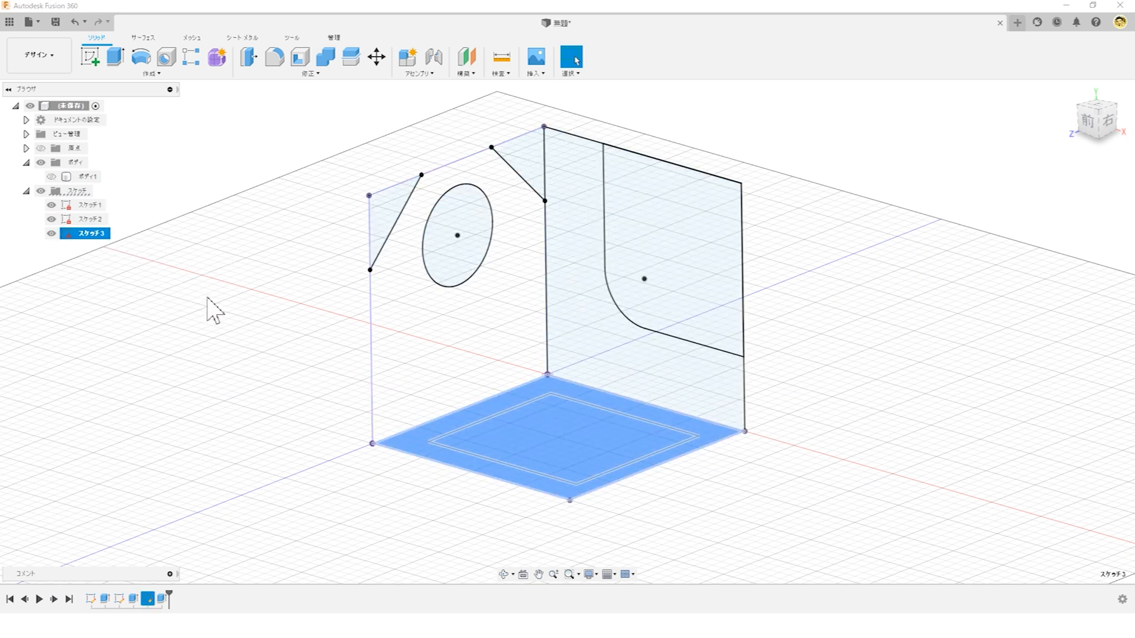
left_click(175, 298)
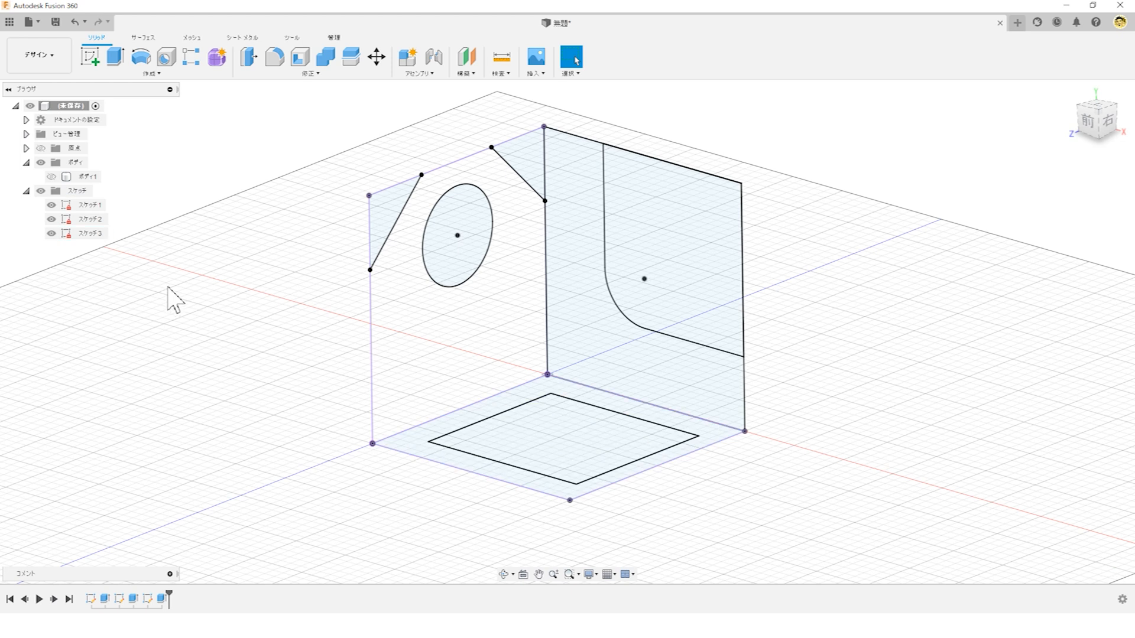
left_click(89, 205)
left_click(91, 219, "ctrl")
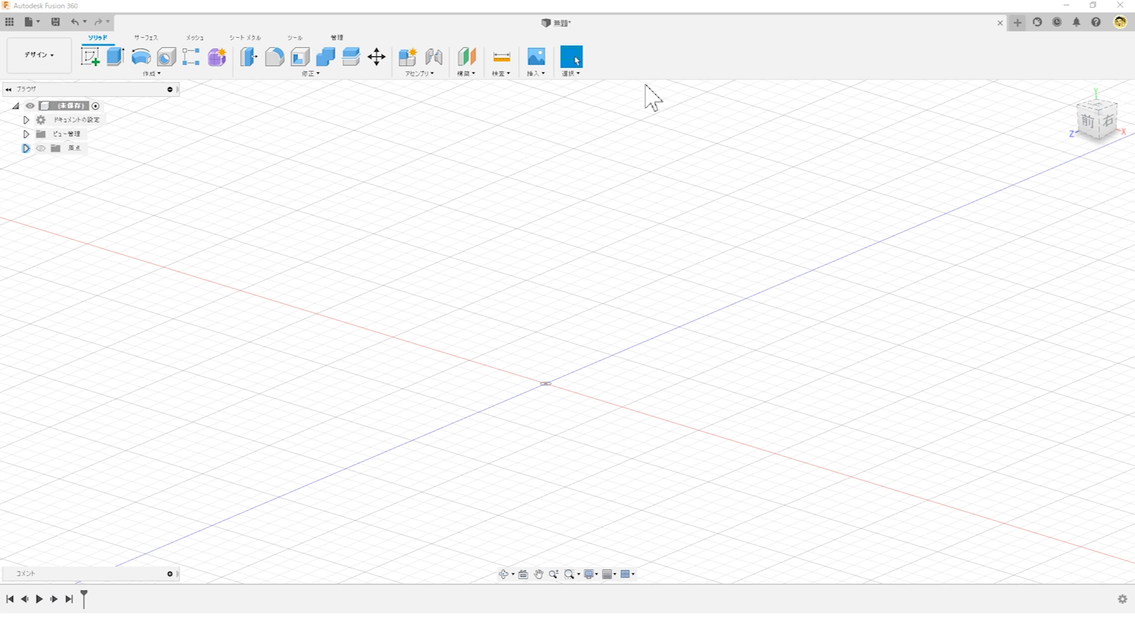
Step: Expand the origin folder in the empty design and show its axes and planes
left_click(54, 148)
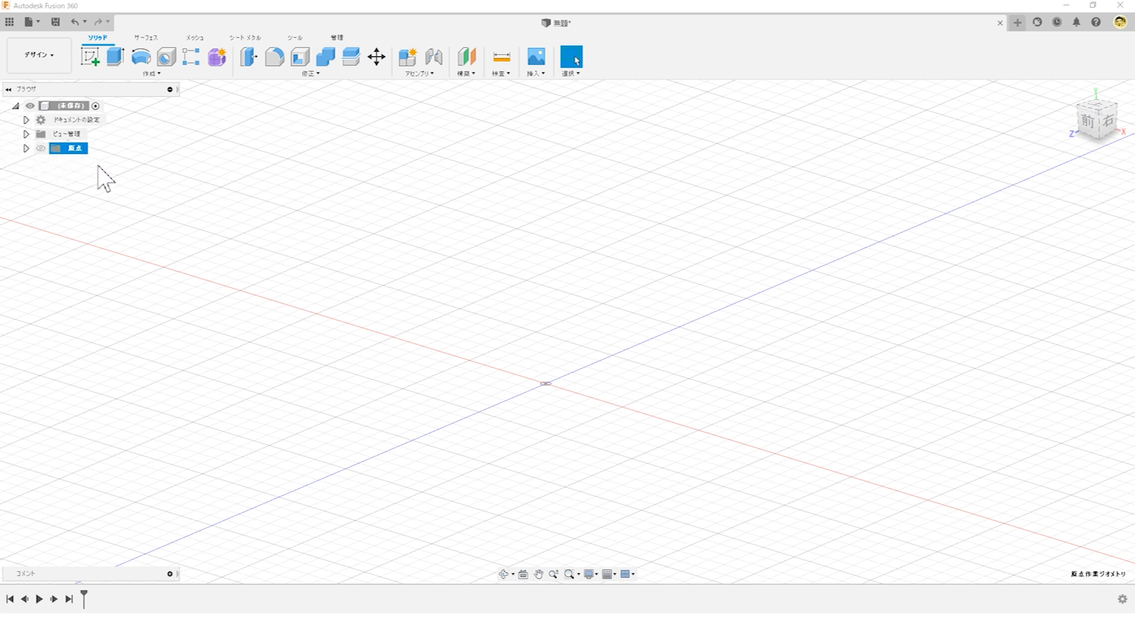
left_click(25, 148)
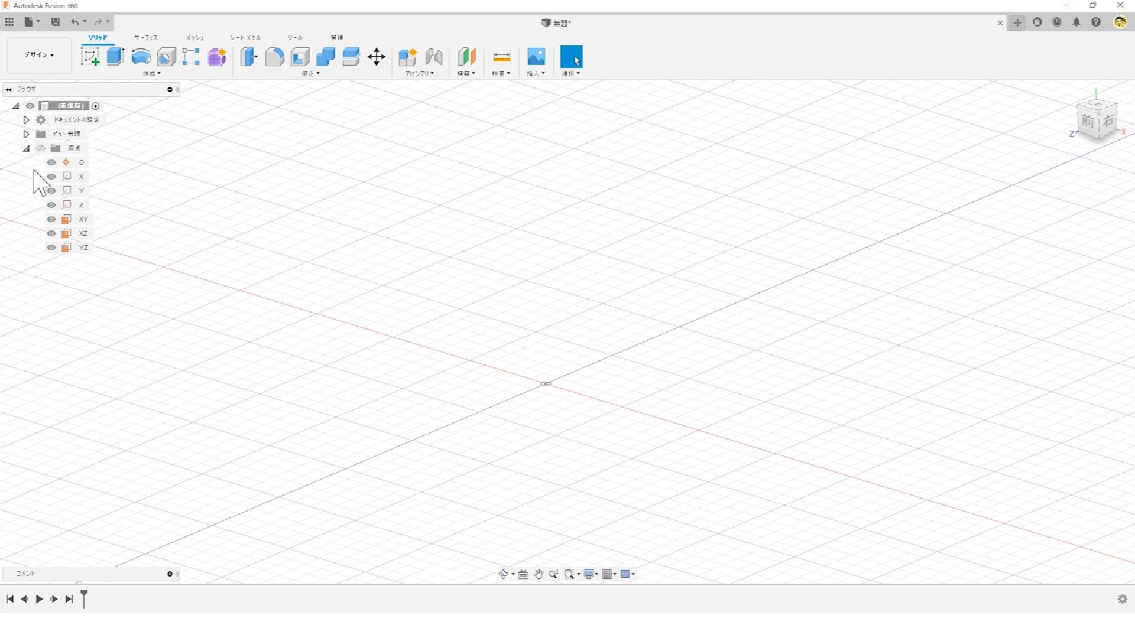
left_click(41, 148)
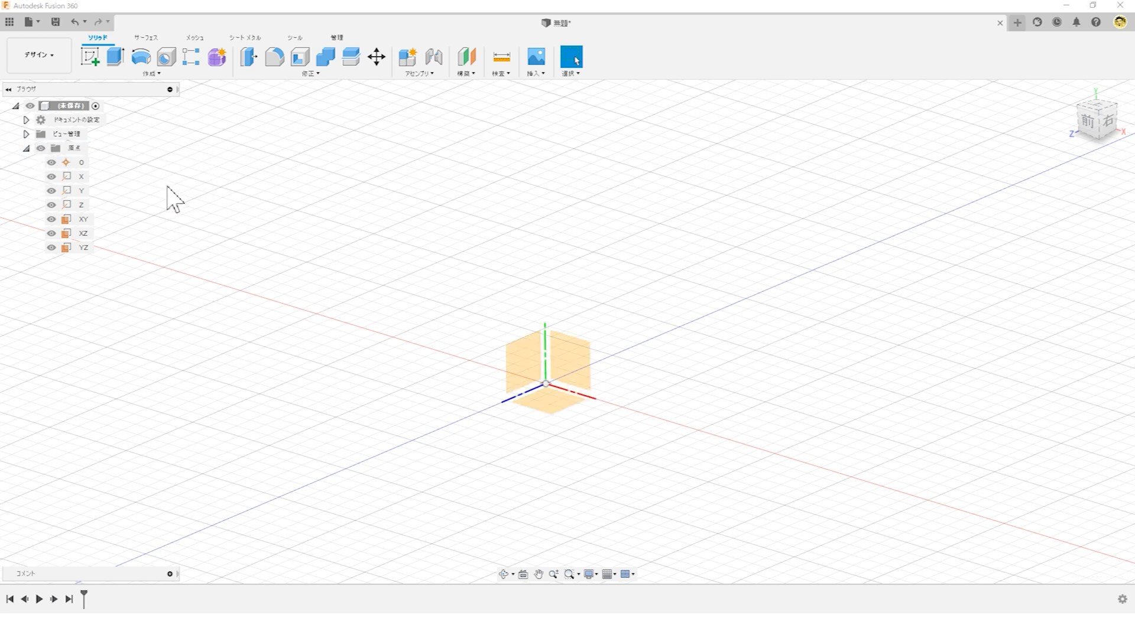
Step: Highlight the XY, XZ and YZ origin planes individually and together to examine their orientation
left_click(78, 220)
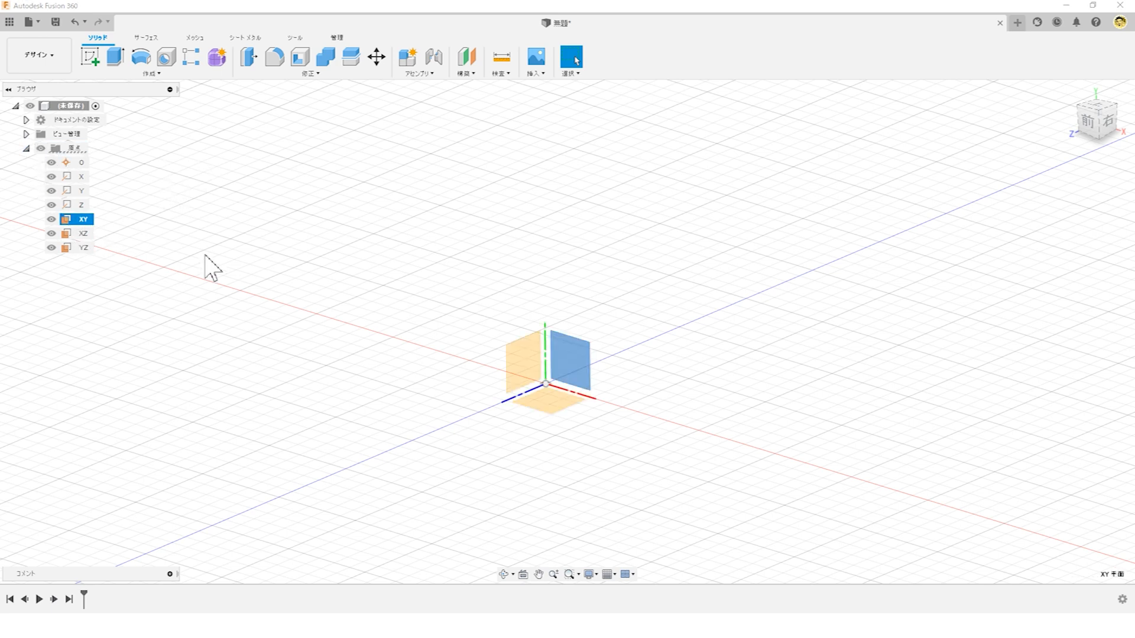
left_click(228, 292)
left_click(86, 234)
left_click(182, 276)
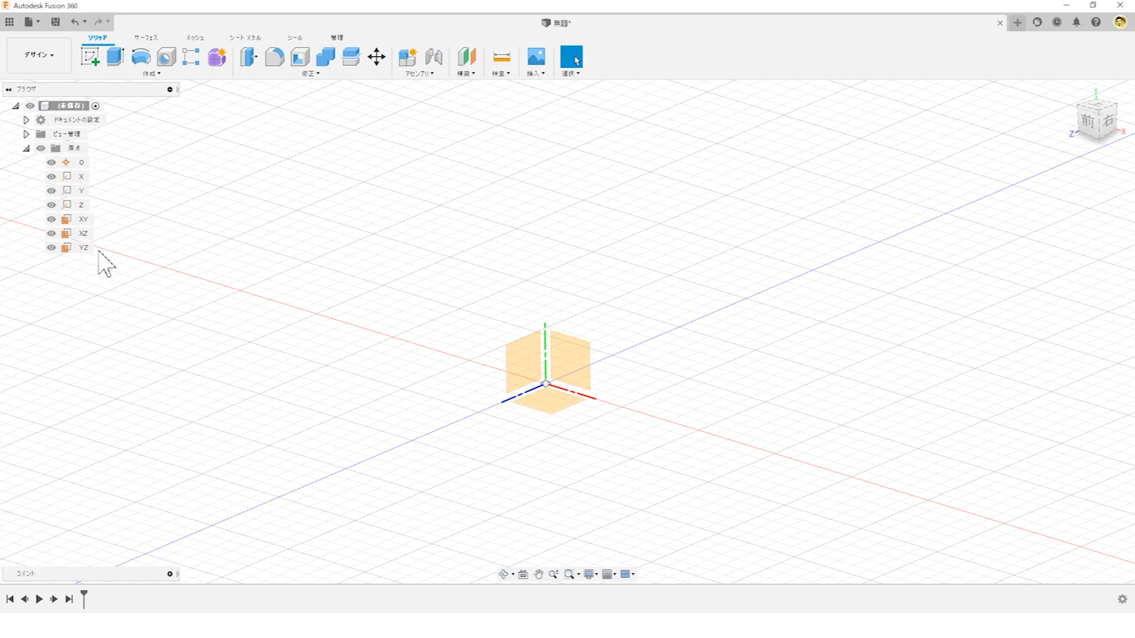
left_click(83, 248)
left_click(116, 298)
left_click(82, 248)
left_click(85, 234, "ctrl")
left_click(82, 220, "ctrl")
mouse_move(418, 354)
middle_mouse_down("shift")
mouse_move(425, 372)
mouse_move(367, 352)
mouse_move(426, 342)
mouse_move(414, 342)
mouse_move(420, 367)
mouse_move(502, 357)
mouse_move(436, 355)
mouse_move(426, 381)
mouse_move(423, 360)
middle_mouse_up("shift")
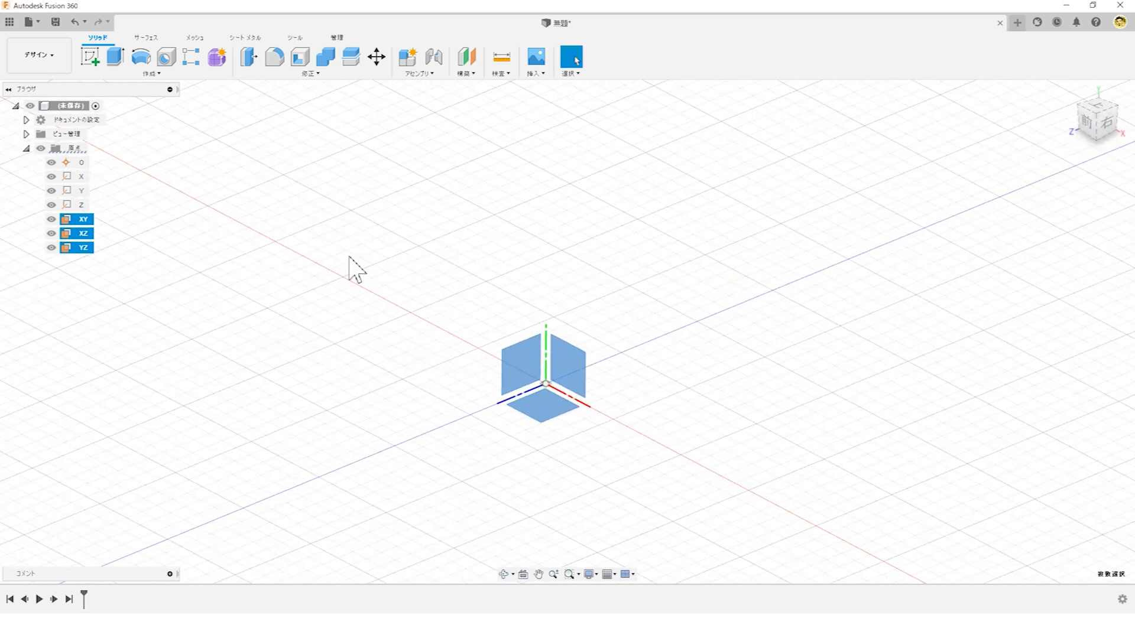
key("Escape")
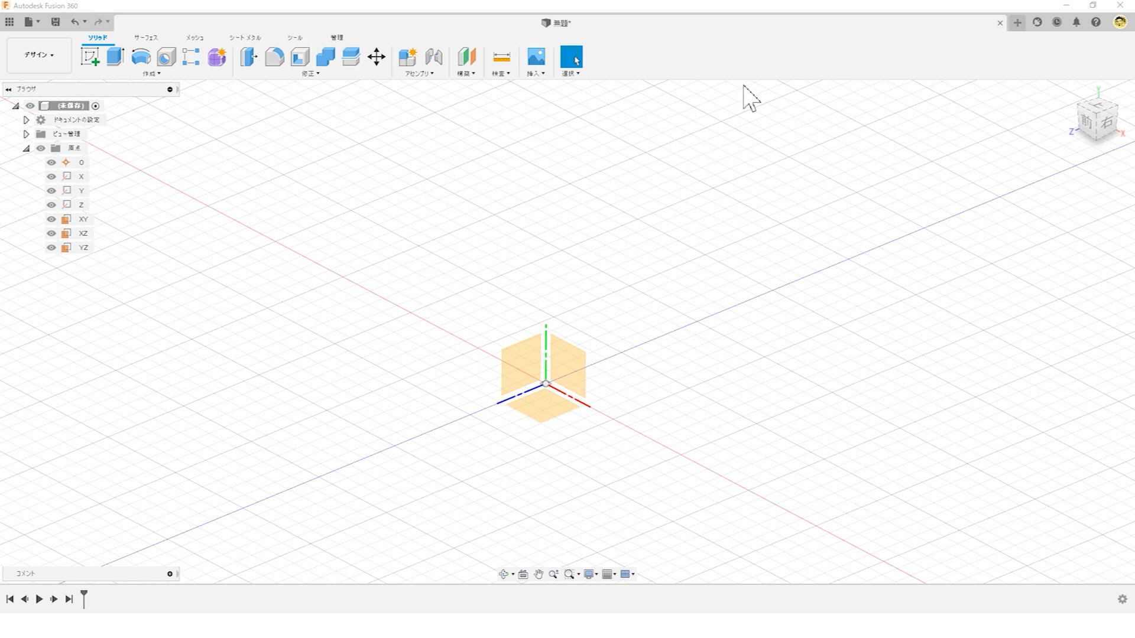
Step: Create an offset construction plane above the XZ origin plane
left_click(465, 73)
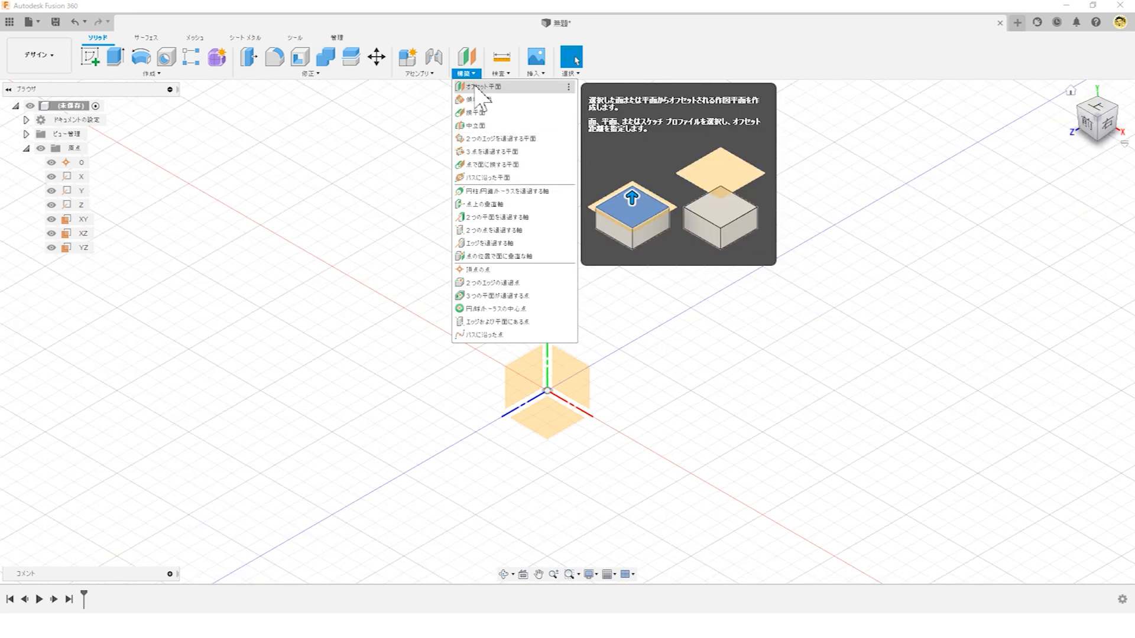
left_click(525, 87)
left_click(556, 416)
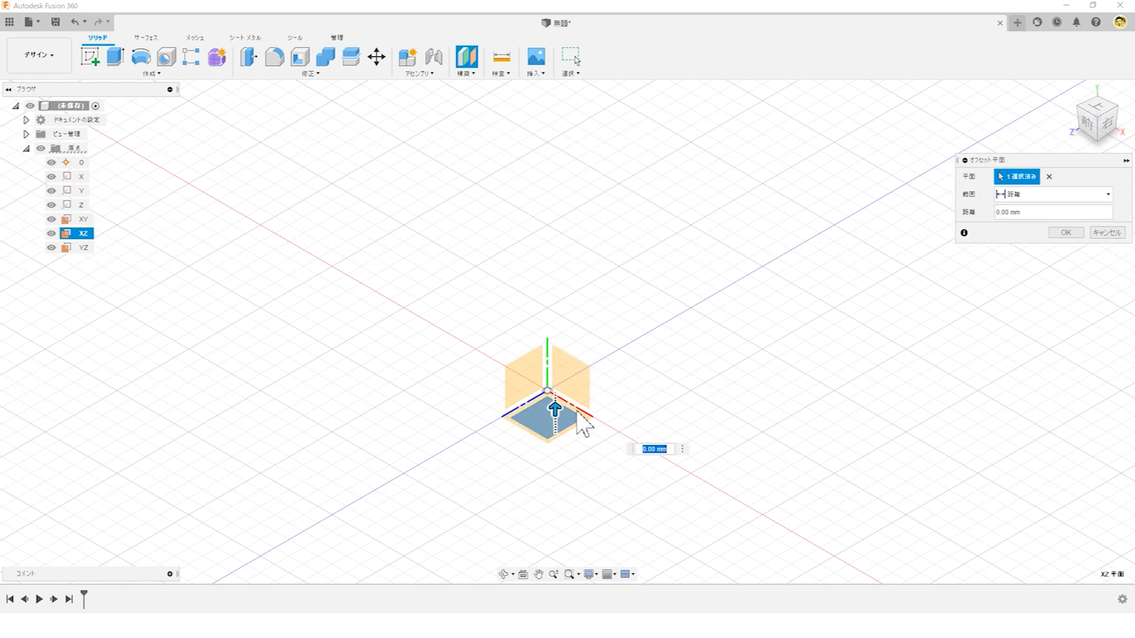
left_click_drag(554, 407, 554, 276)
left_click(1063, 233)
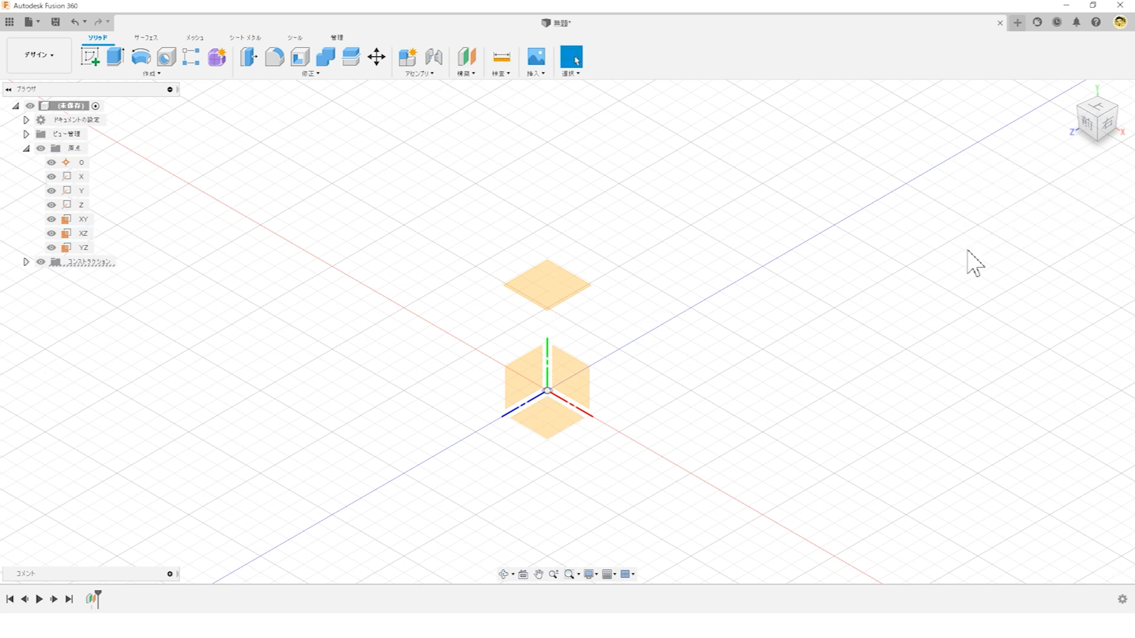
middle_click_drag(733, 417, 788, 382, "shift")
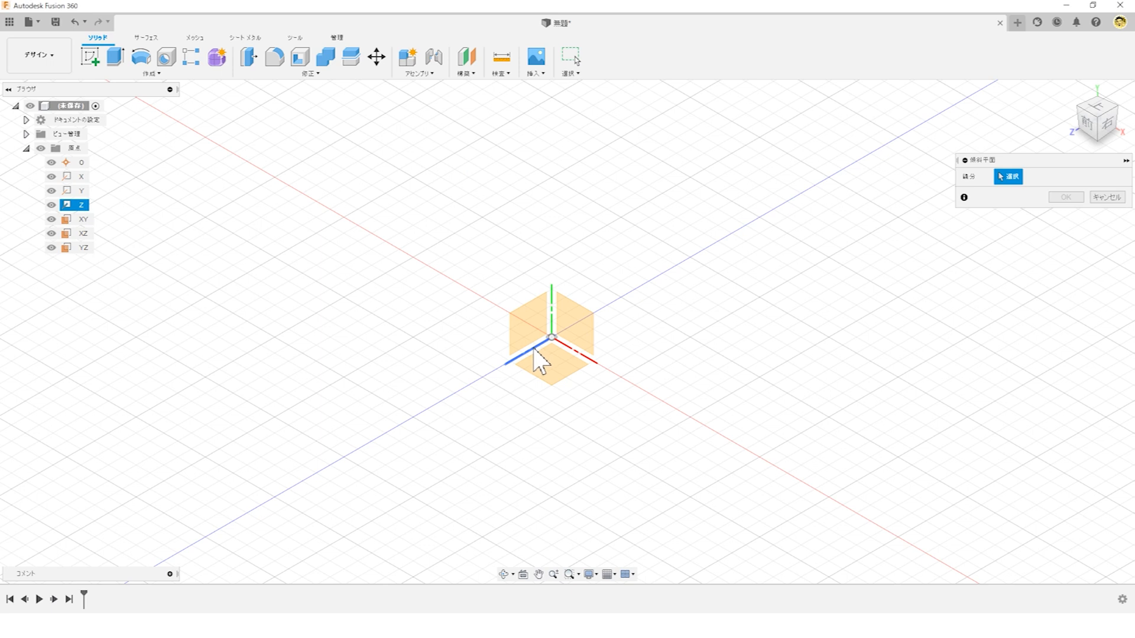
Step: Create an angled construction plane through the Z axis at 40 degrees
left_click(535, 350)
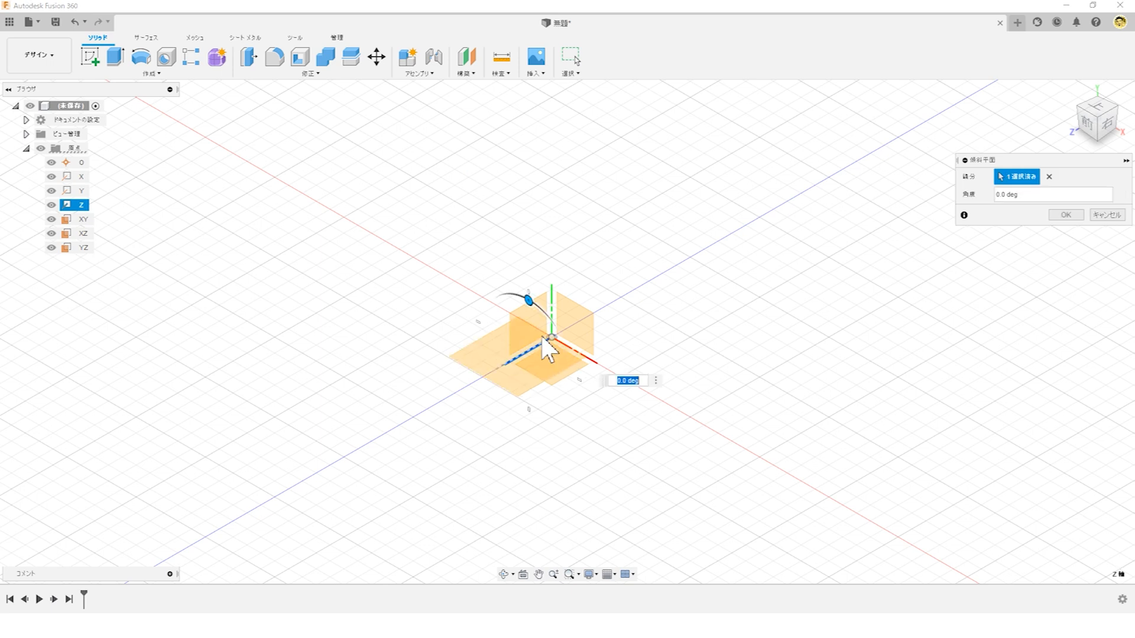
left_click_drag(527, 309, 506, 305)
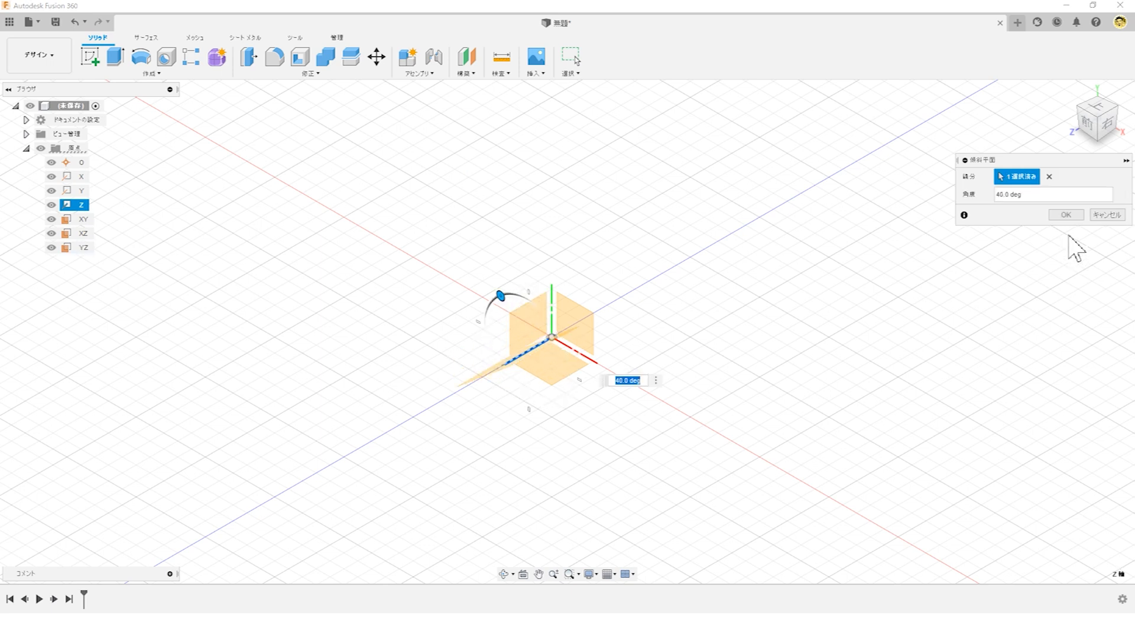
left_click(1066, 214)
middle_click_drag(737, 307, 785, 309, "shift")
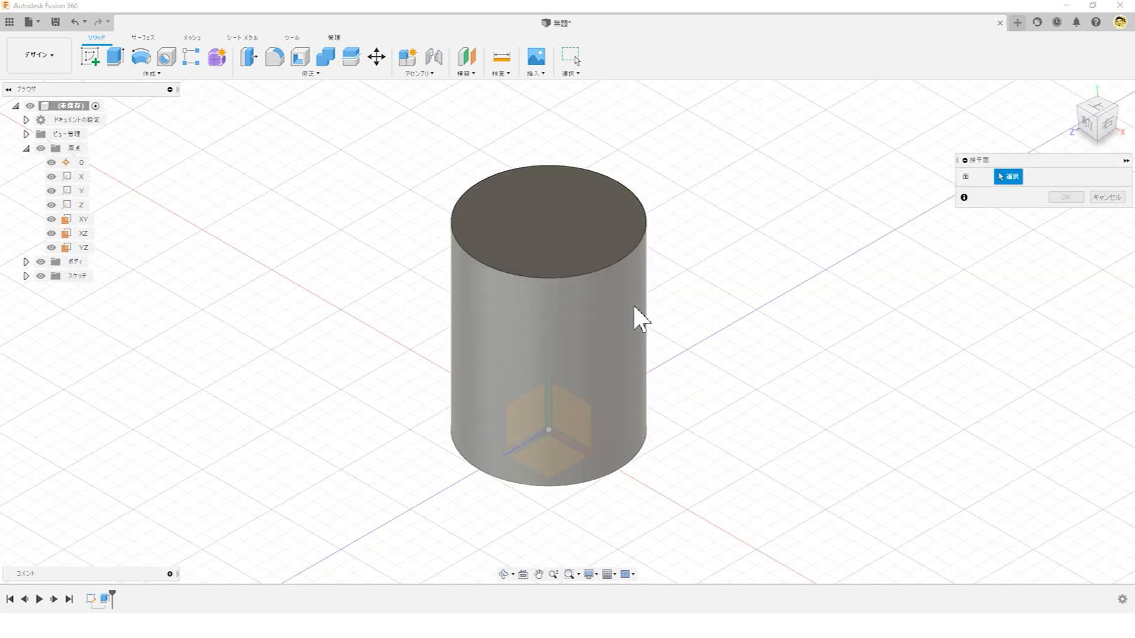
Step: Create a construction plane tangent to the cylinder's side face
left_click(621, 325)
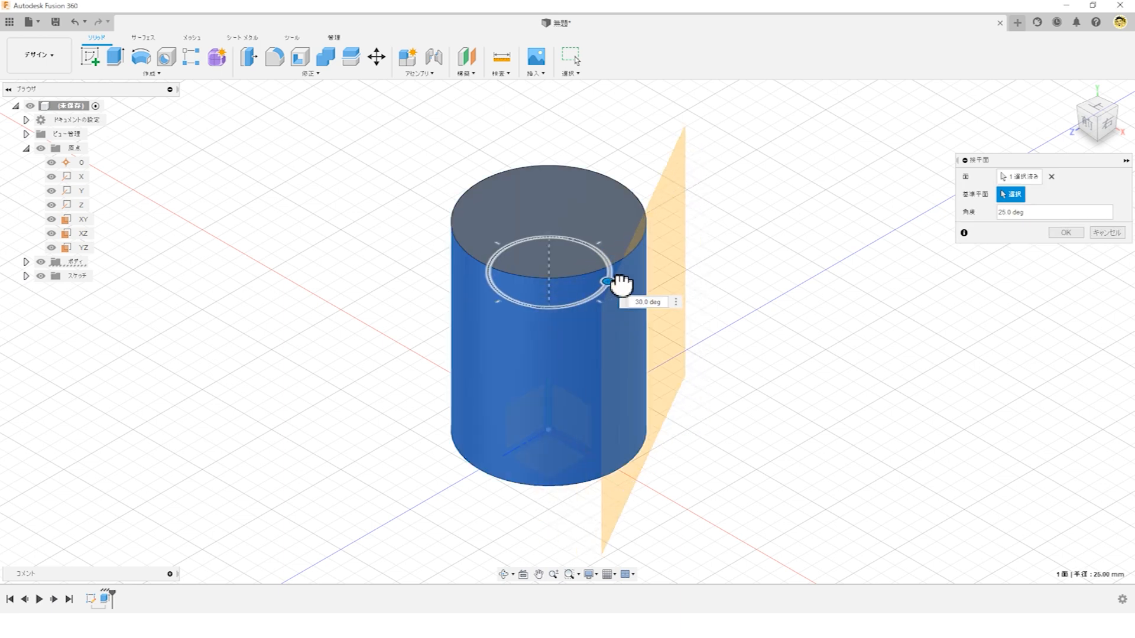
left_click(1066, 233)
mouse_move(867, 332)
middle_mouse_down("shift")
mouse_move(893, 309)
mouse_move(859, 316)
middle_mouse_up("shift")
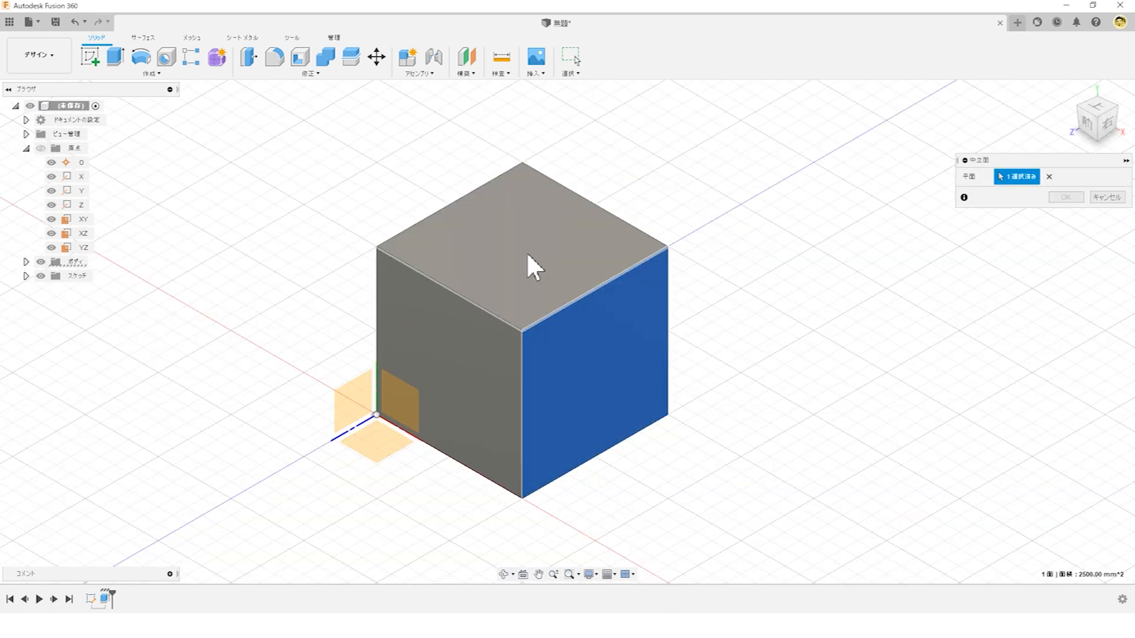
Step: Create a midplane between the cube's right face and the face opposite it
middle_click_drag(526, 250, 504, 269, "shift")
left_click(504, 269)
middle_click_drag(714, 353, 645, 343, "shift")
left_click(1065, 197)
middle_click_drag(899, 264, 881, 254, "shift")
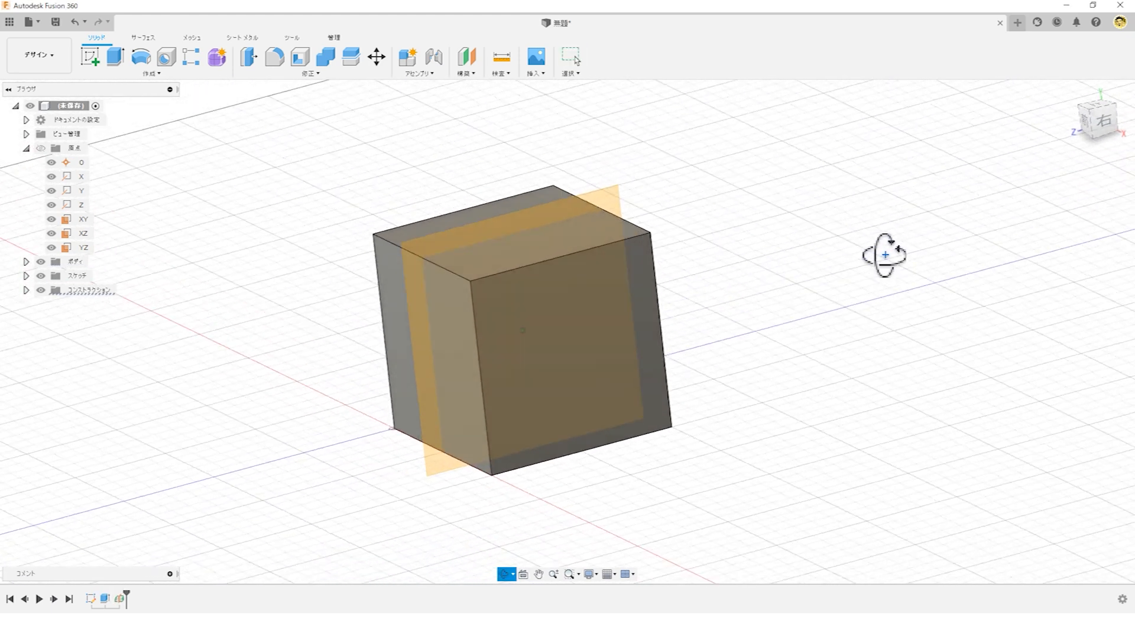
Step: Create a construction plane through two parallel, opposite edges of the cube's top face
left_click(466, 73)
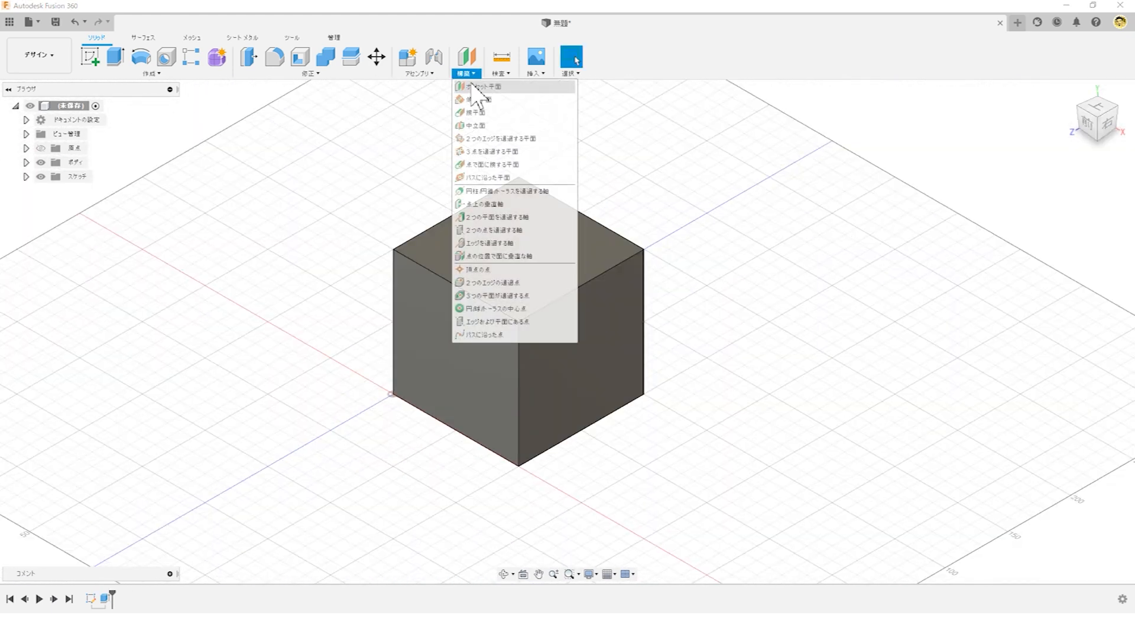
left_click(484, 142)
left_click(436, 278)
left_click(577, 208)
middle_click_drag(724, 357, 729, 321, "shift")
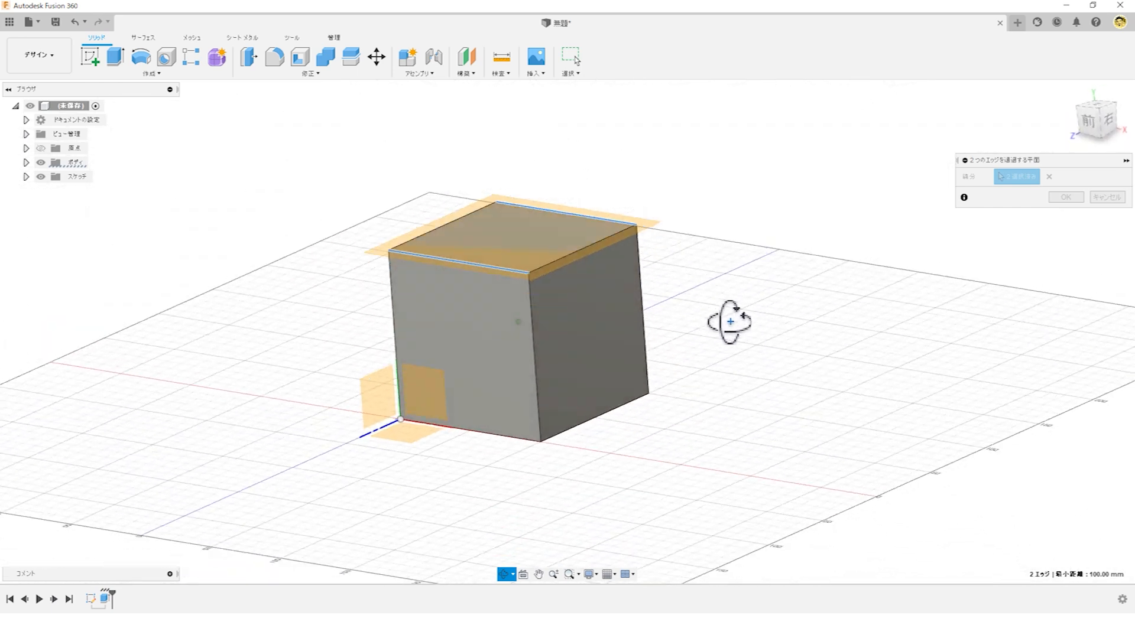
left_click(1067, 197)
middle_click_drag(649, 261, 628, 223, "shift")
Step: Create a construction plane through three cube vertices: two diagonally opposite top corners and the nearest bottom corner
left_click(467, 73)
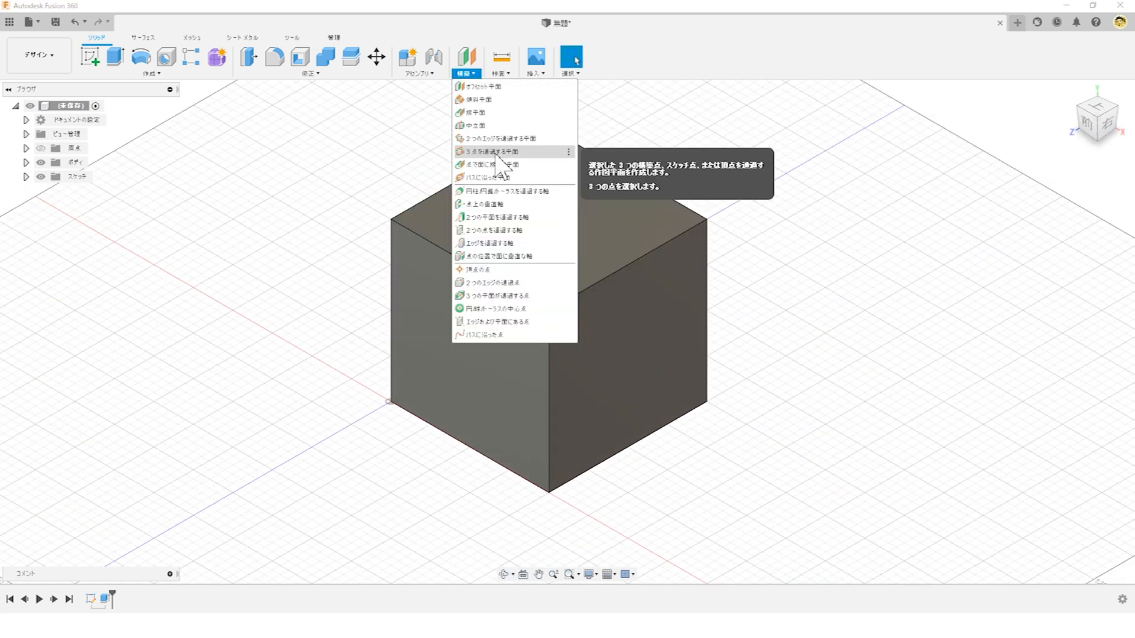
left_click(535, 154)
left_click(390, 220)
left_click(706, 221)
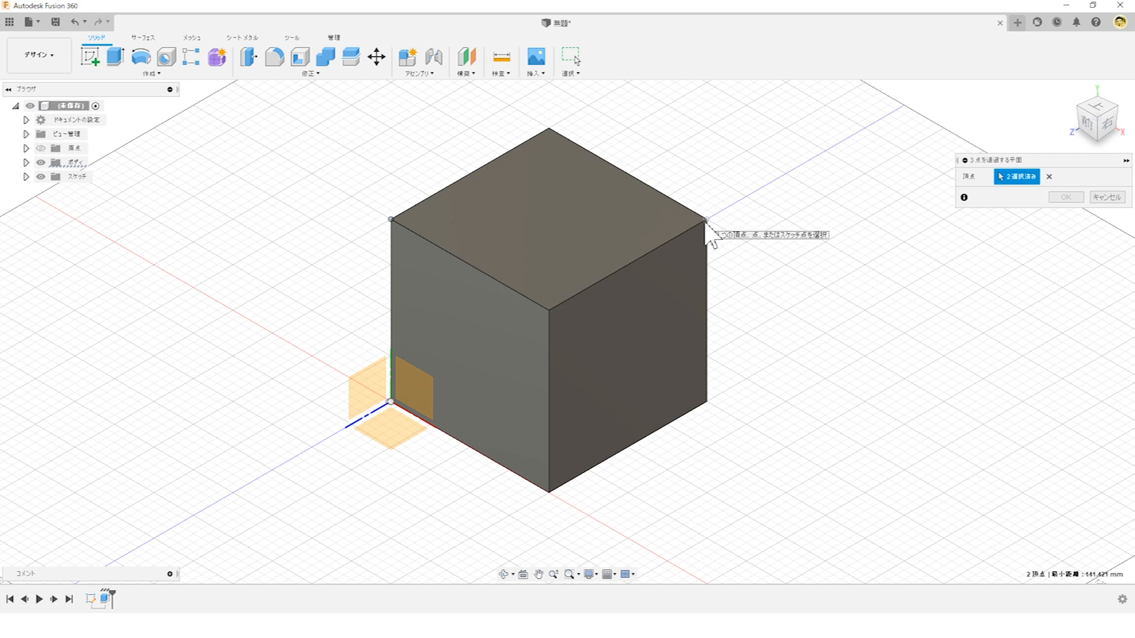
left_click(549, 493)
left_click(1066, 197)
middle_click_drag(785, 304, 706, 315, "shift")
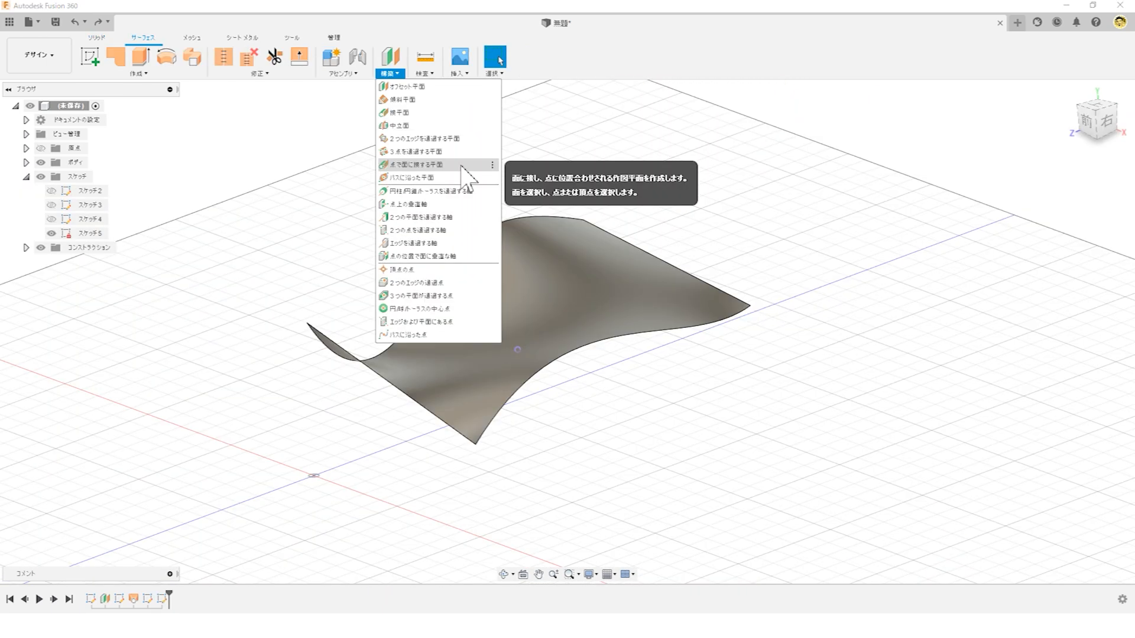
Step: Create a construction plane tangent to the wavy surface at the sketch point lying on it
left_click(461, 166)
left_click(542, 285)
left_click(519, 353)
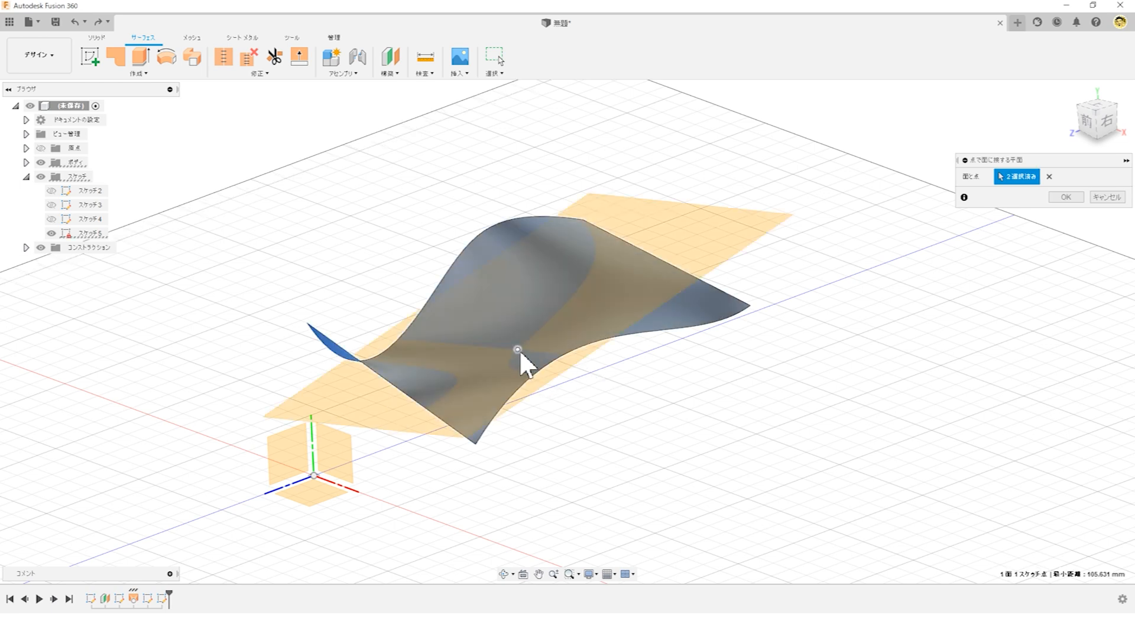
middle_click_drag(626, 400, 615, 372, "shift")
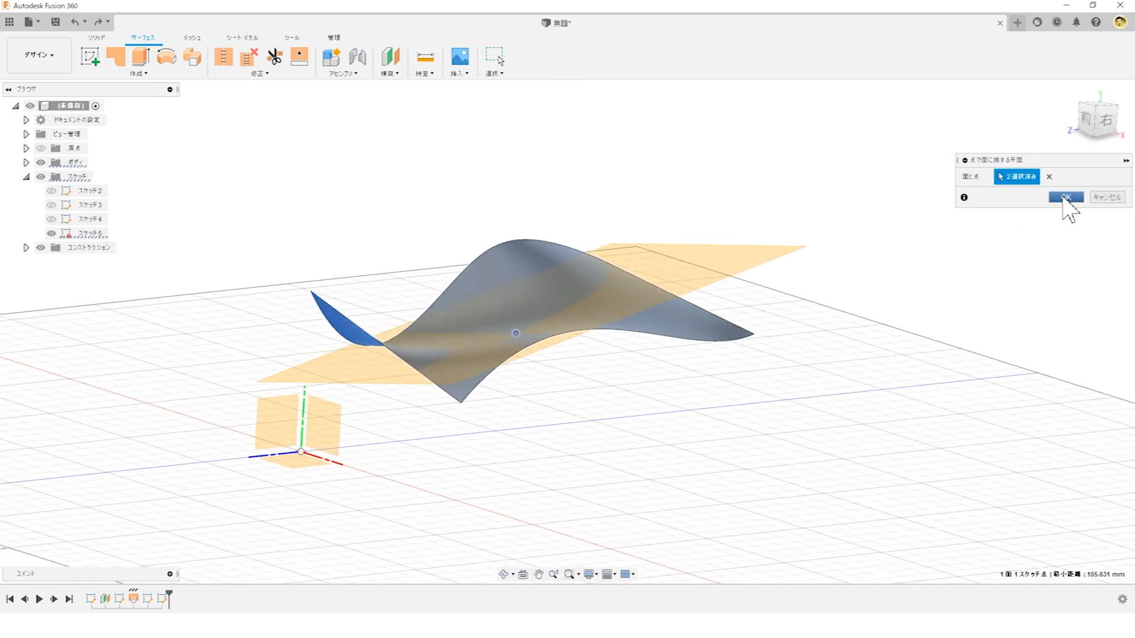
left_click(1066, 197)
mouse_move(806, 380)
middle_mouse_down("shift")
mouse_move(843, 358)
mouse_move(861, 373)
mouse_move(851, 414)
mouse_move(843, 390)
mouse_move(791, 364)
mouse_move(801, 365)
middle_mouse_up("shift")
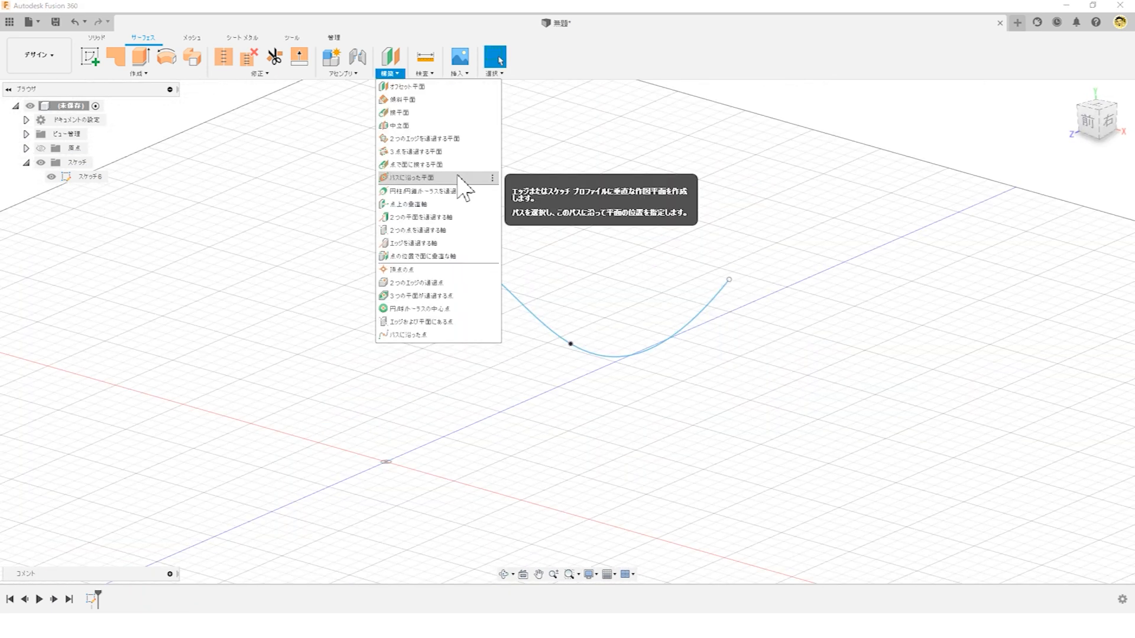
Step: Create a construction plane along the spline path at a proportional distance of about 0.407
left_click(458, 177)
left_click(444, 252)
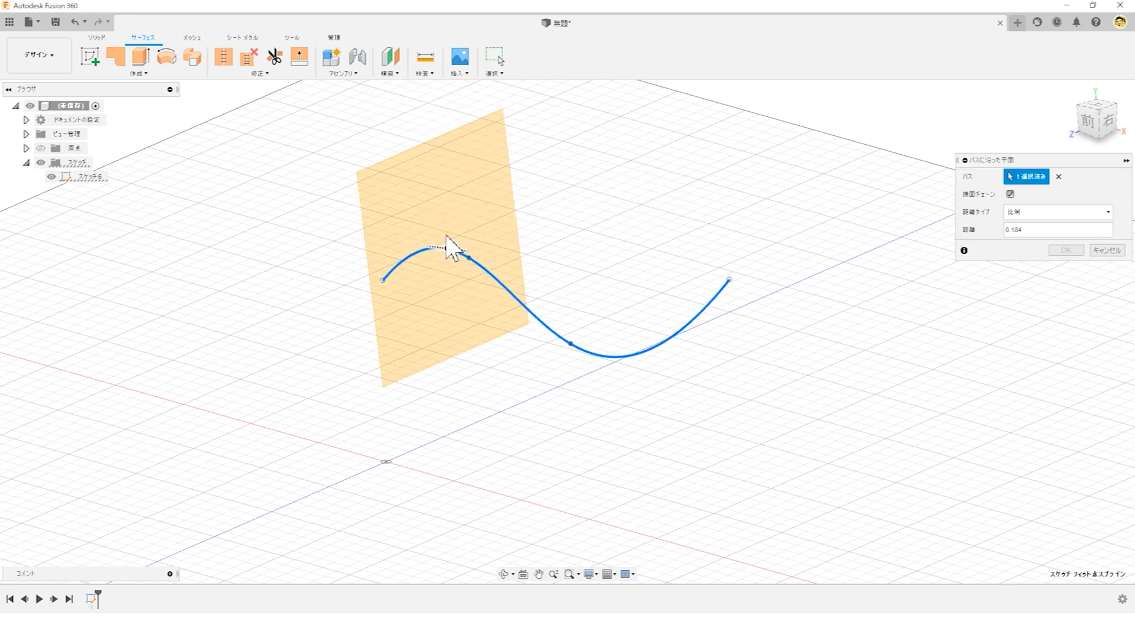
left_click_drag(452, 254, 568, 290)
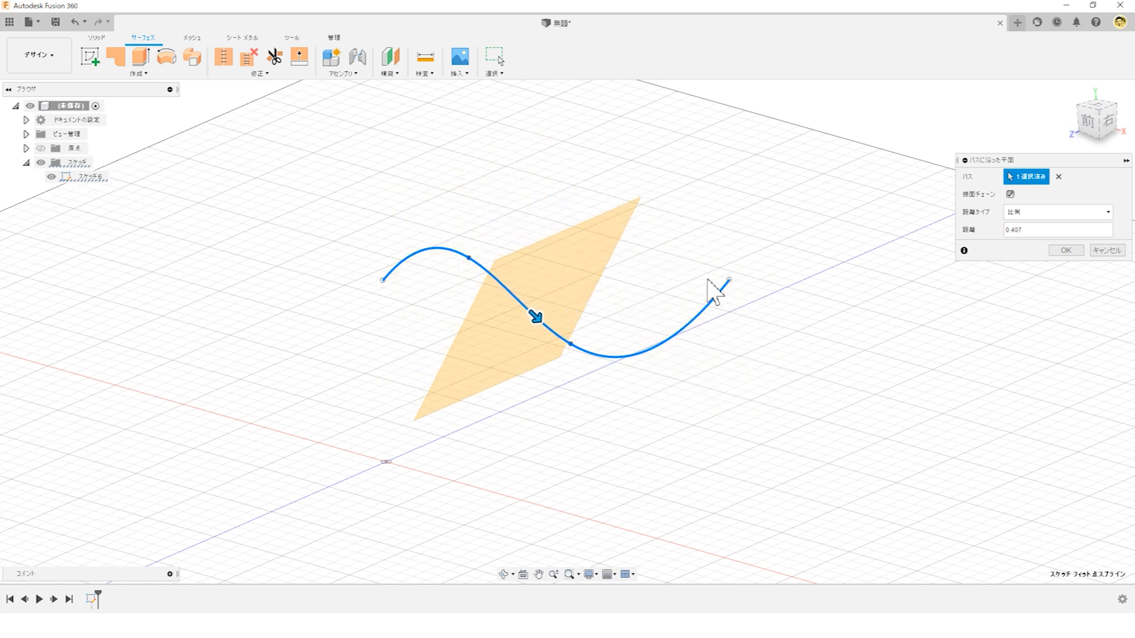
left_click(1053, 254)
middle_click_drag(810, 372, 763, 362, "shift")
key("Escape")
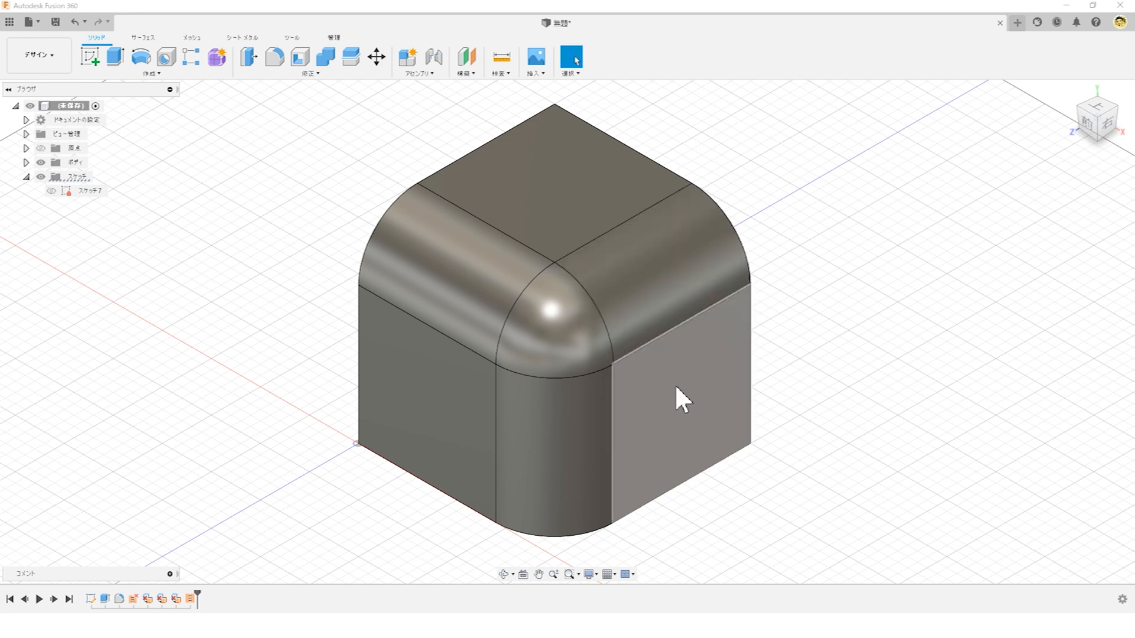
Step: Highlight the filleted cube's flat right, top and front faces, and clear the selection
left_click(675, 384)
left_click(531, 183, "ctrl")
left_click(452, 376, "ctrl")
key("Escape")
Step: Highlight the cube's rounded corner and fillet faces, and clear the selection
left_click(579, 279)
left_click(547, 299, "ctrl")
left_click(475, 263, "ctrl")
left_click(581, 464, "ctrl")
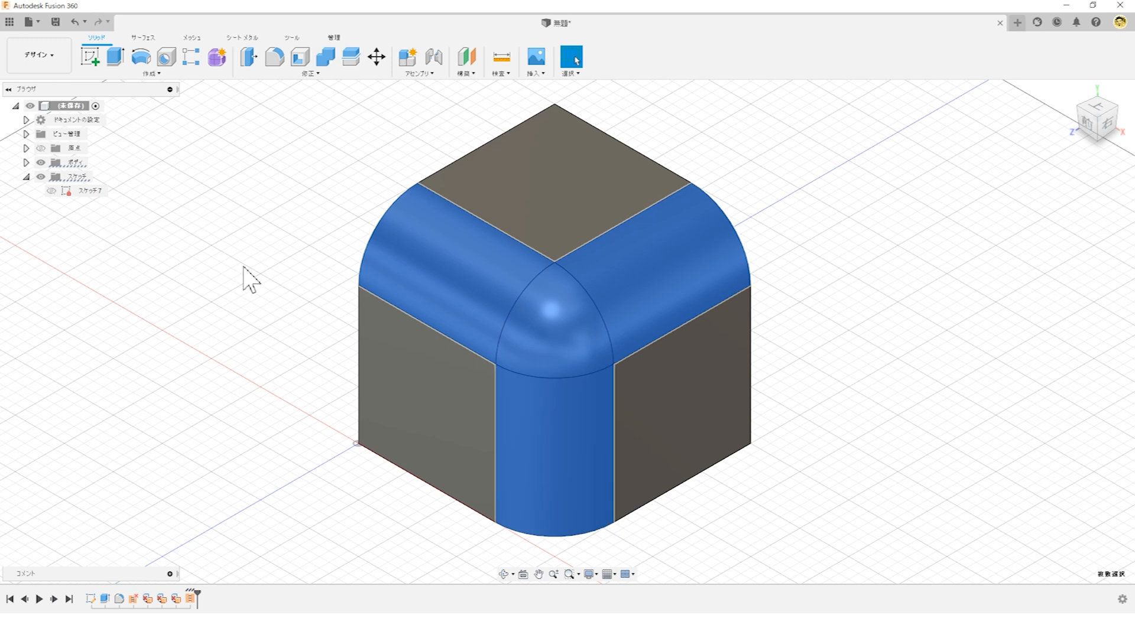
key("Escape")
Step: Highlight the construction plane on the spline and the cube's flat top, front and right faces as possible sketch planes
left_click(95, 62)
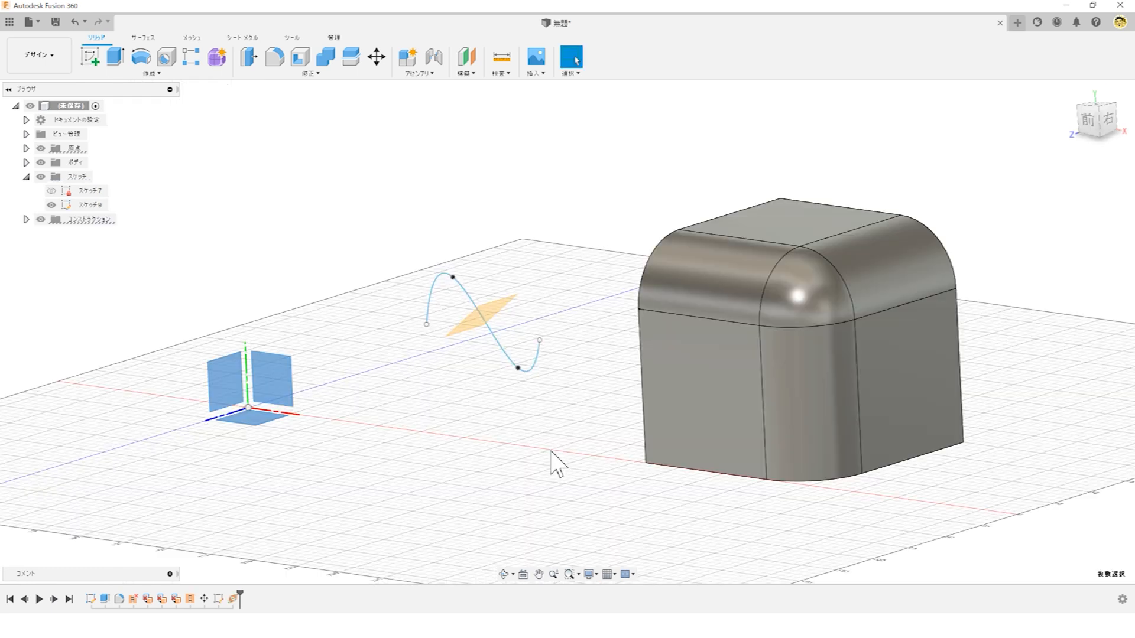
left_click(473, 321, "ctrl")
middle_click_drag(544, 254, 554, 262, "shift")
left_click(782, 241, "ctrl")
left_click(743, 360, "ctrl")
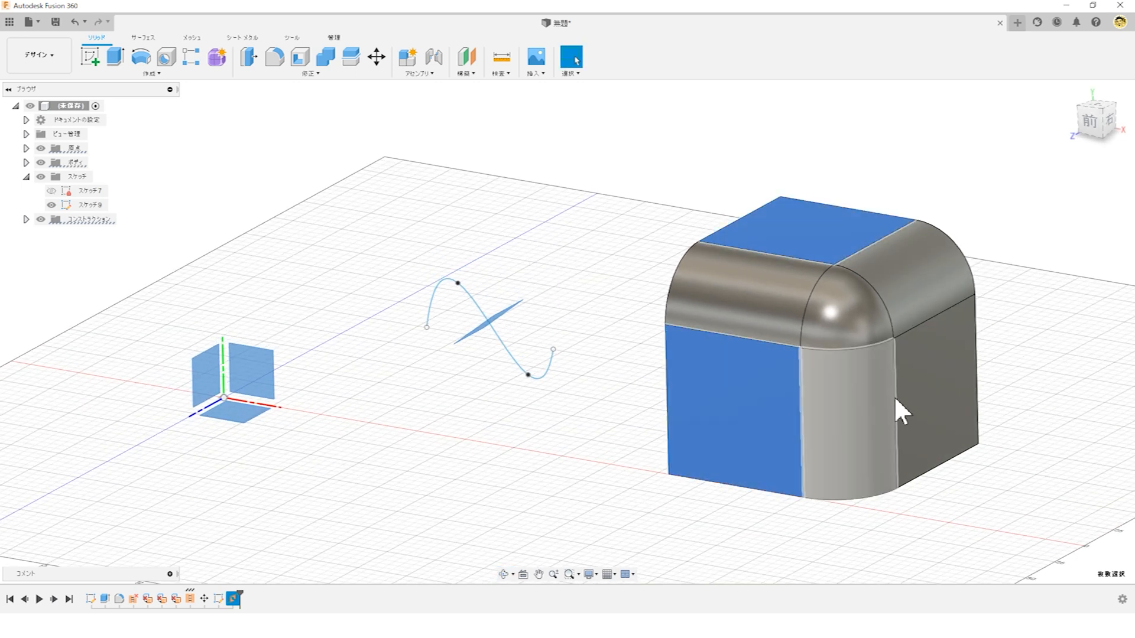
left_click(919, 385, "ctrl")
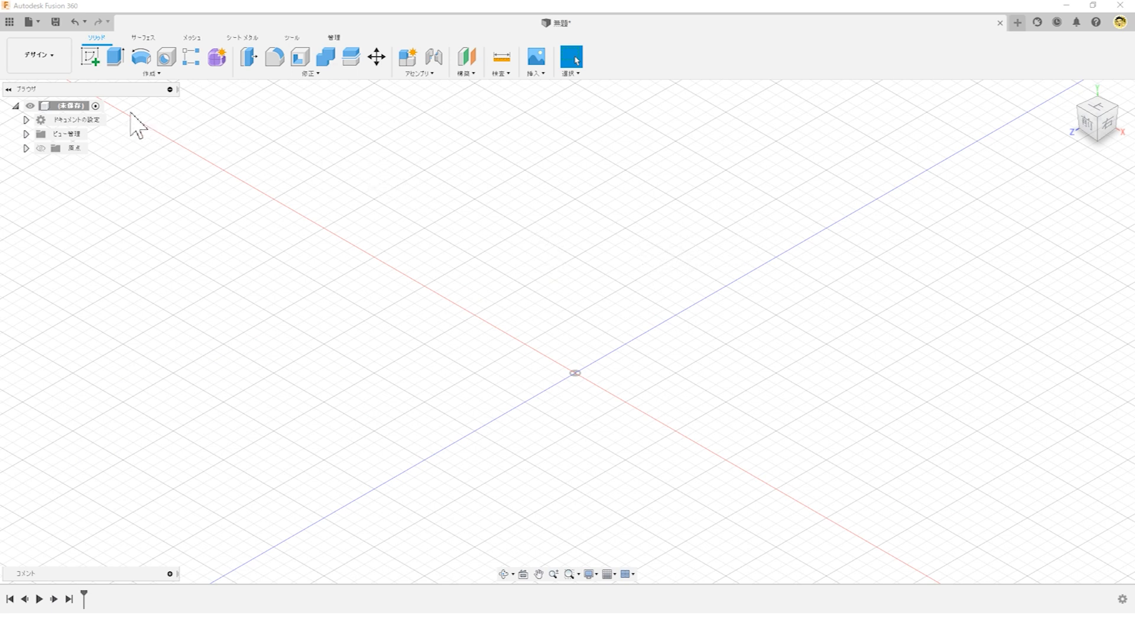
Step: Start a new sketch on the XY origin plane
left_click(89, 59)
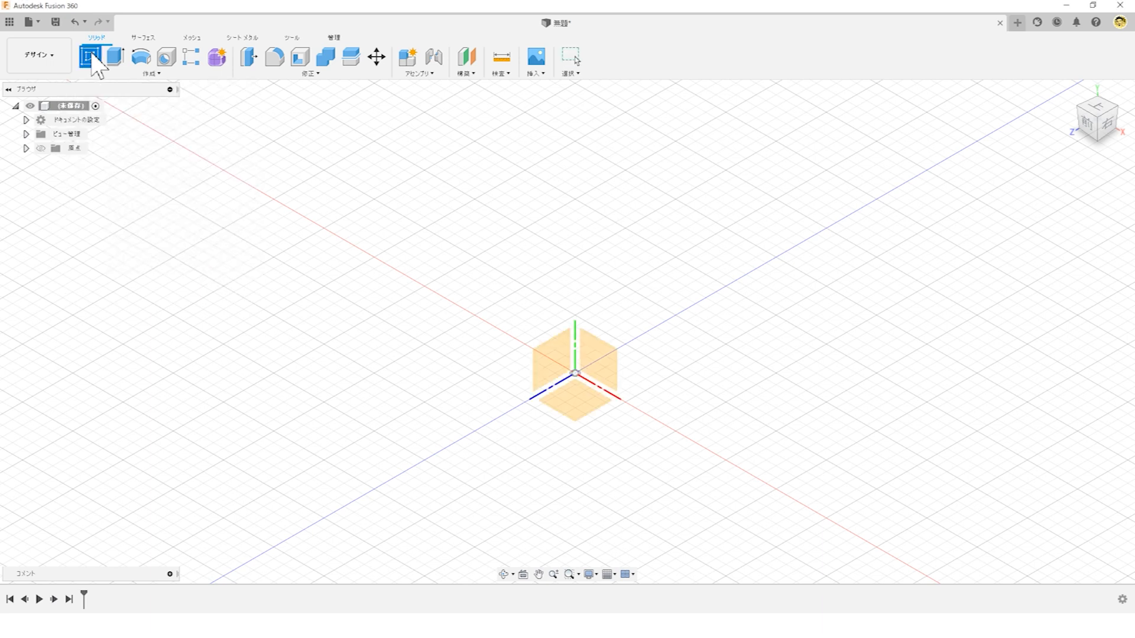
left_click(597, 353)
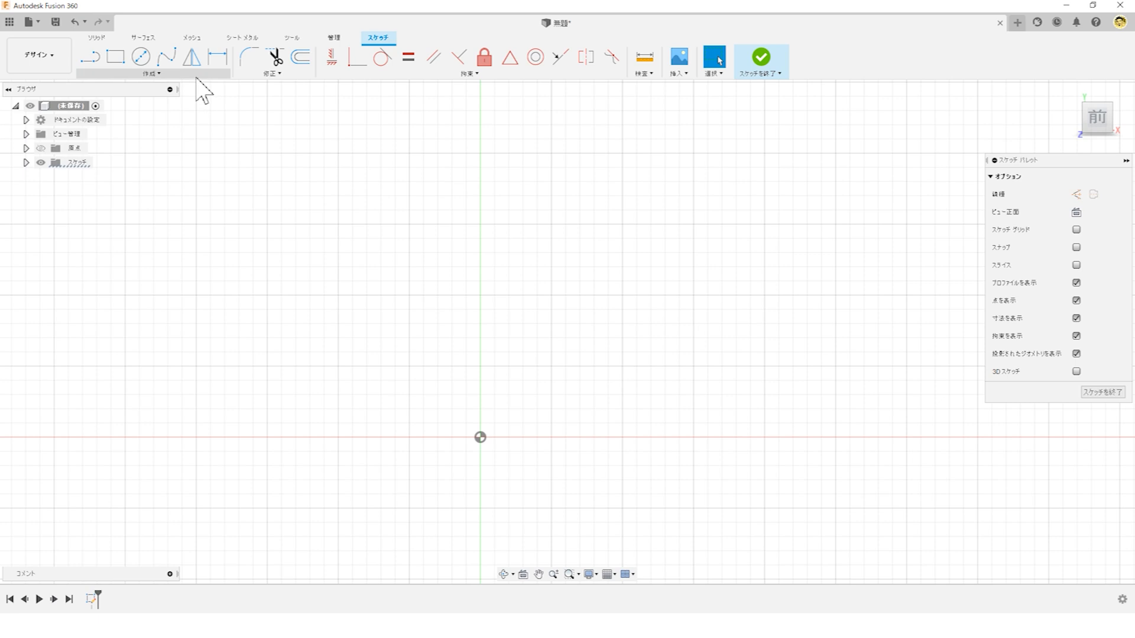
left_click(171, 74)
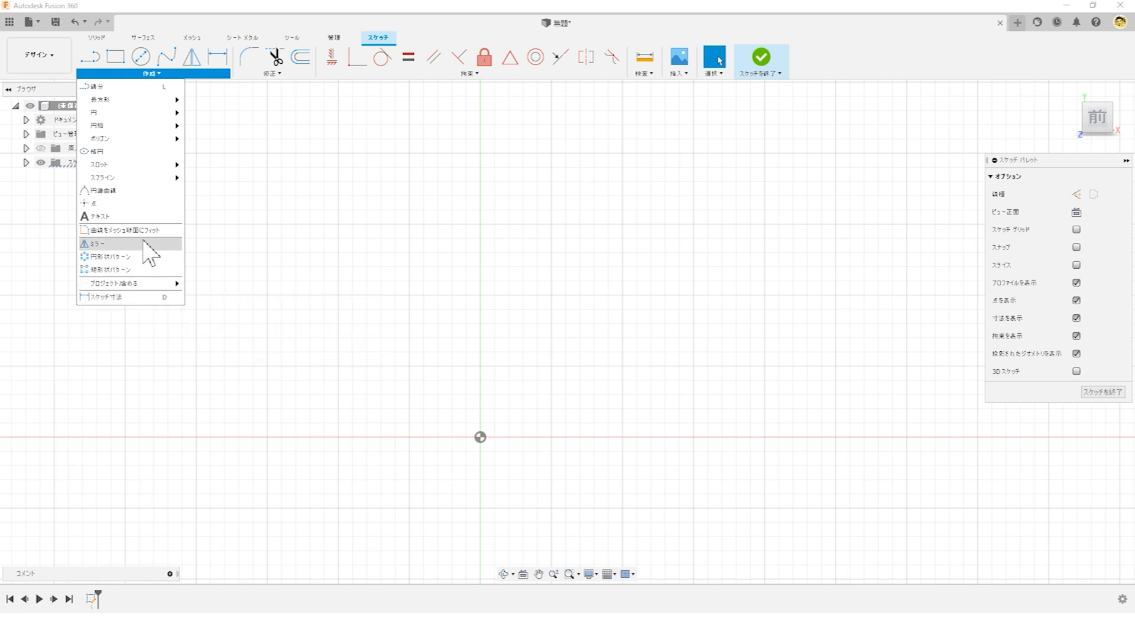
mouse_move(156, 100)
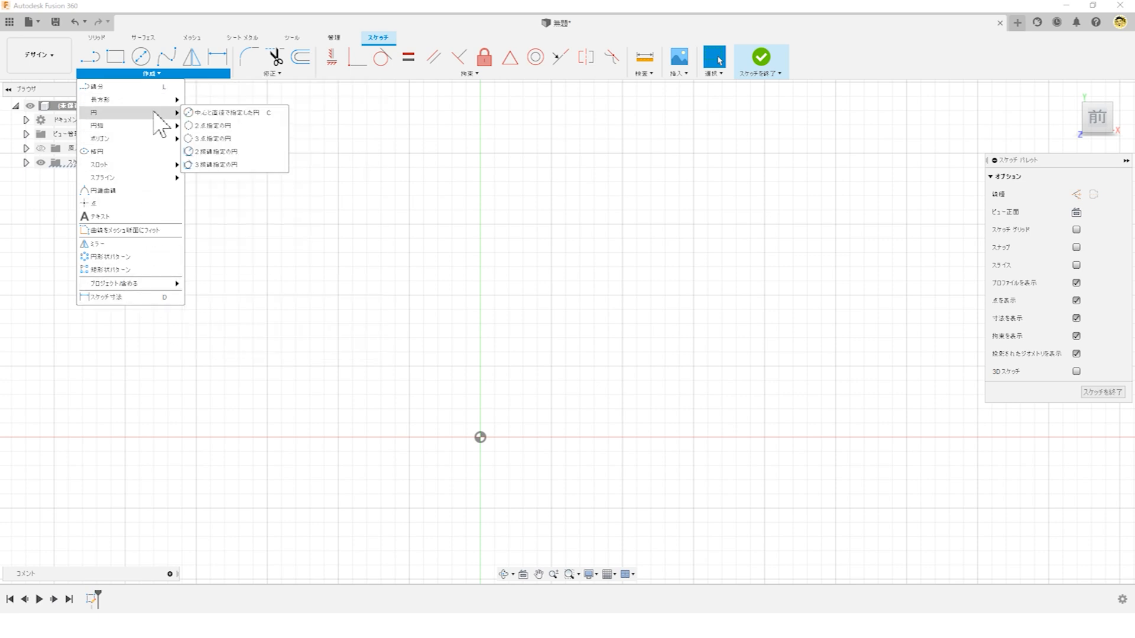
mouse_move(150, 124)
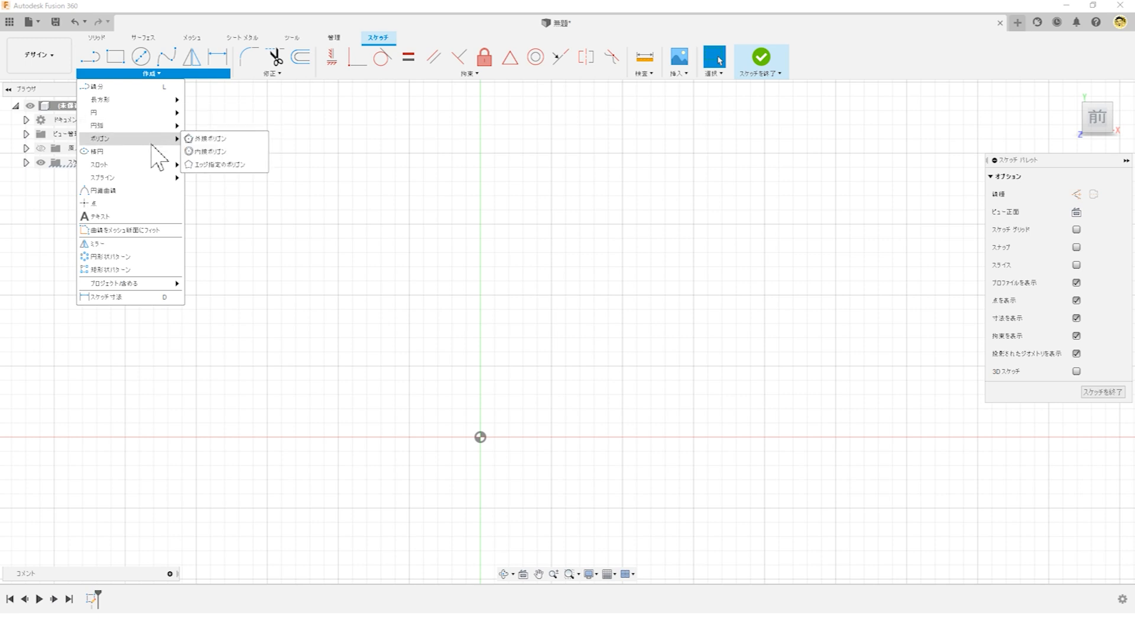
mouse_move(152, 181)
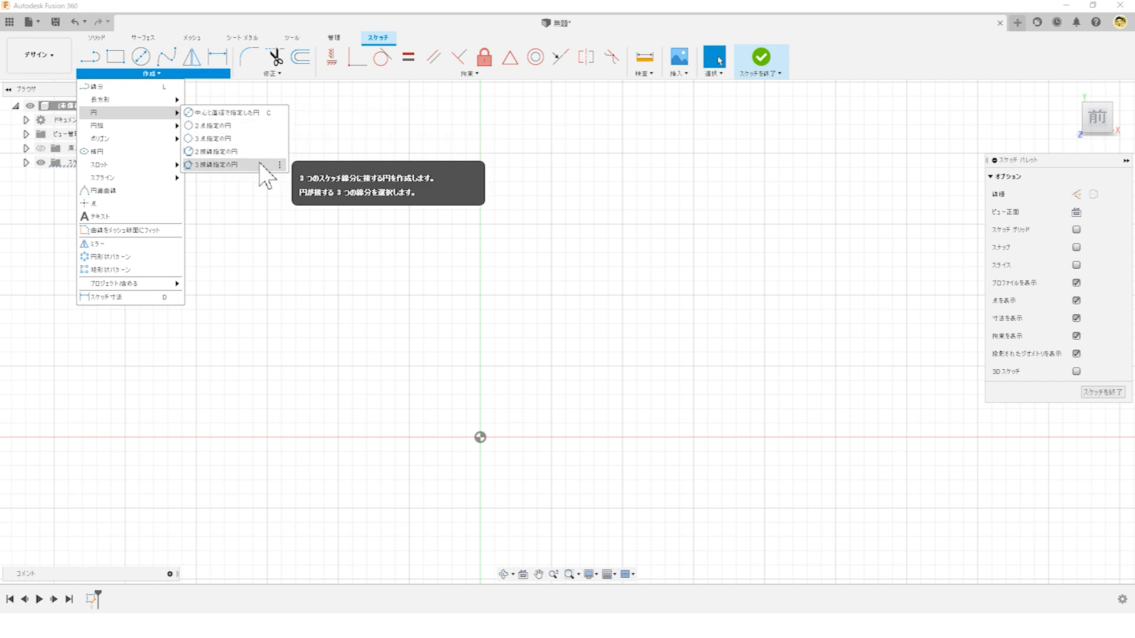
left_click(260, 203)
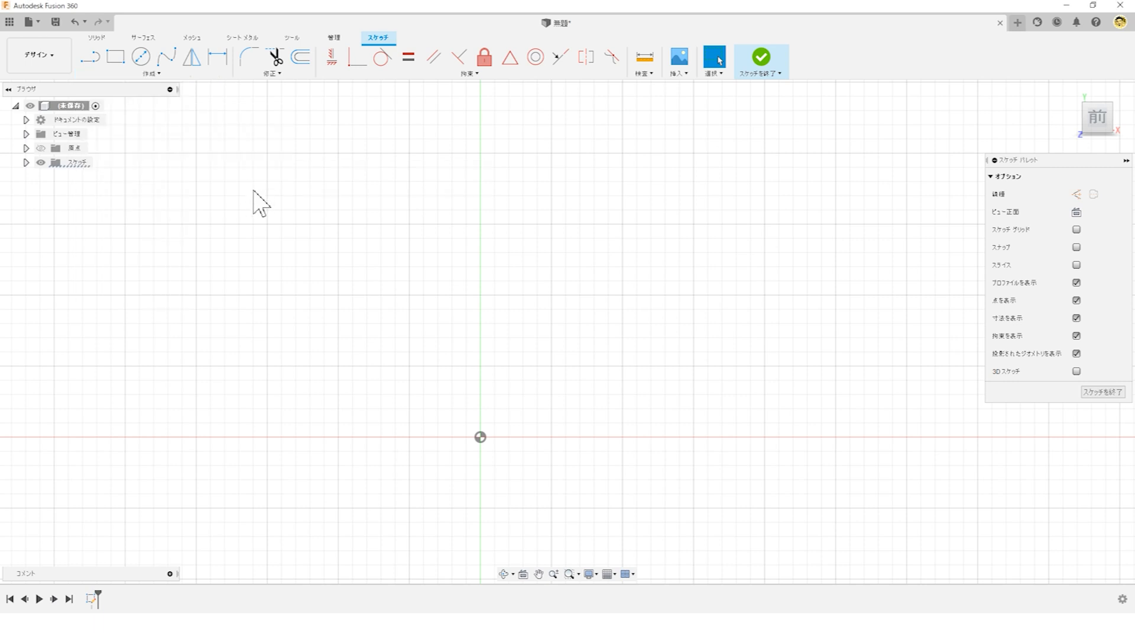
left_click(282, 74)
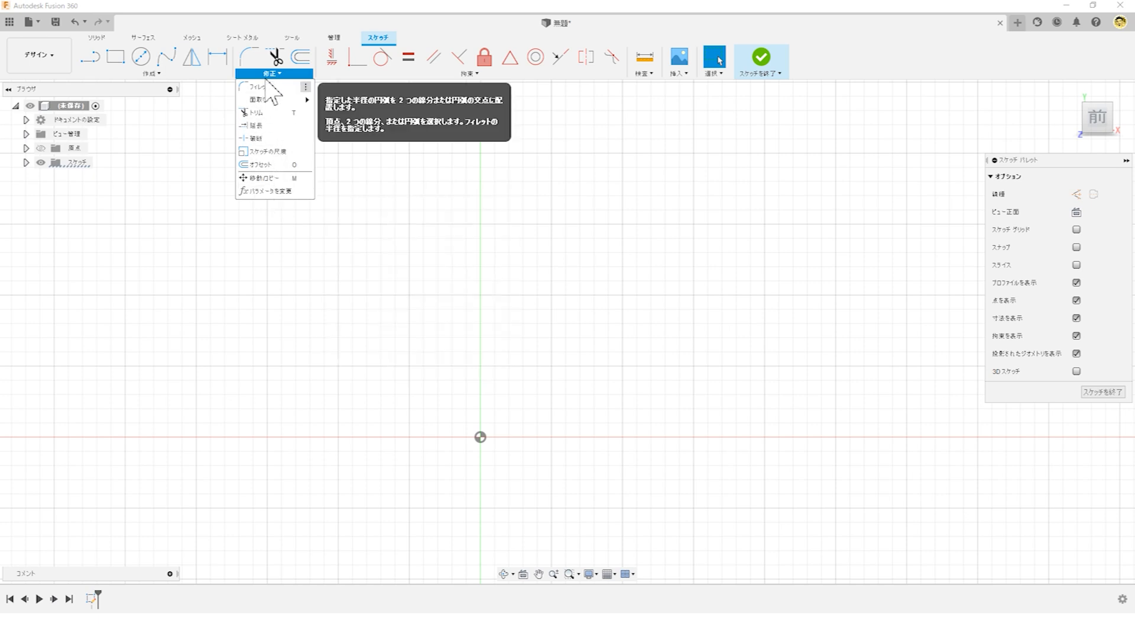
Step: Draw a two-point rectangle with its lower-left corner on the sketch origin
left_click(115, 57)
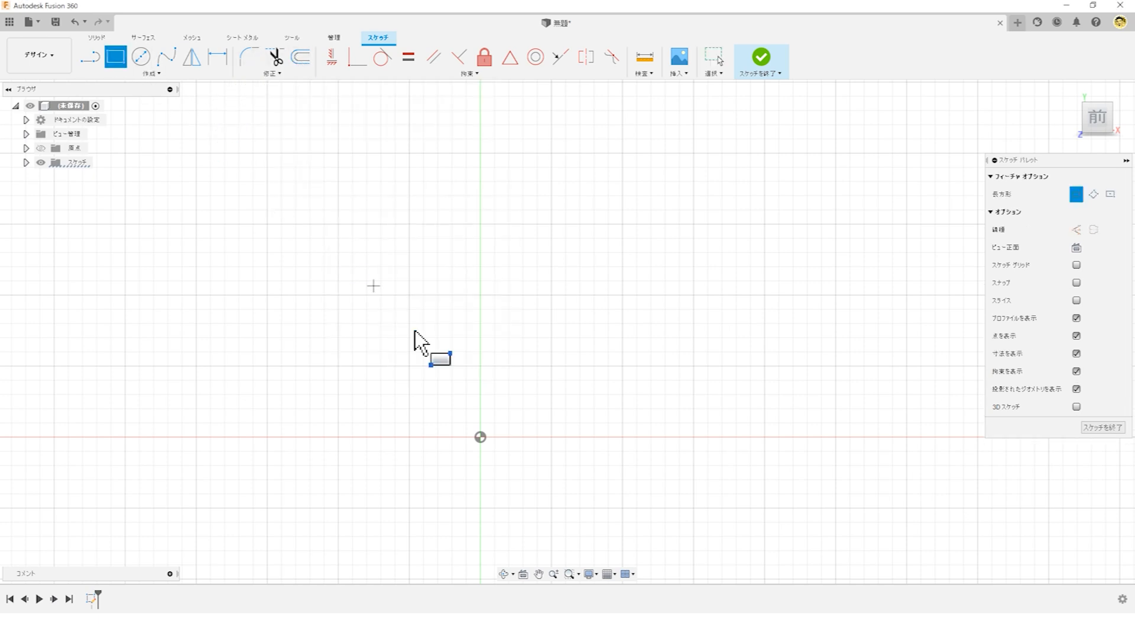
left_click(480, 438)
left_click(622, 260)
key("Escape")
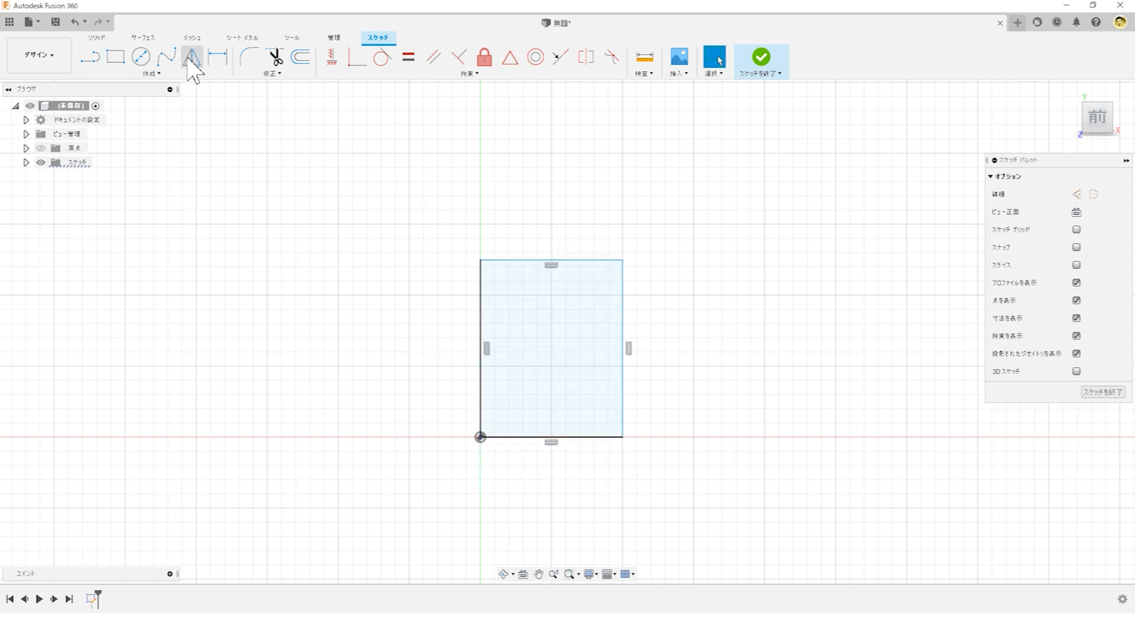
Step: Dimension the rectangle's left side and set its height to 70 mm
left_click(218, 58)
left_click(481, 326)
left_click(400, 338)
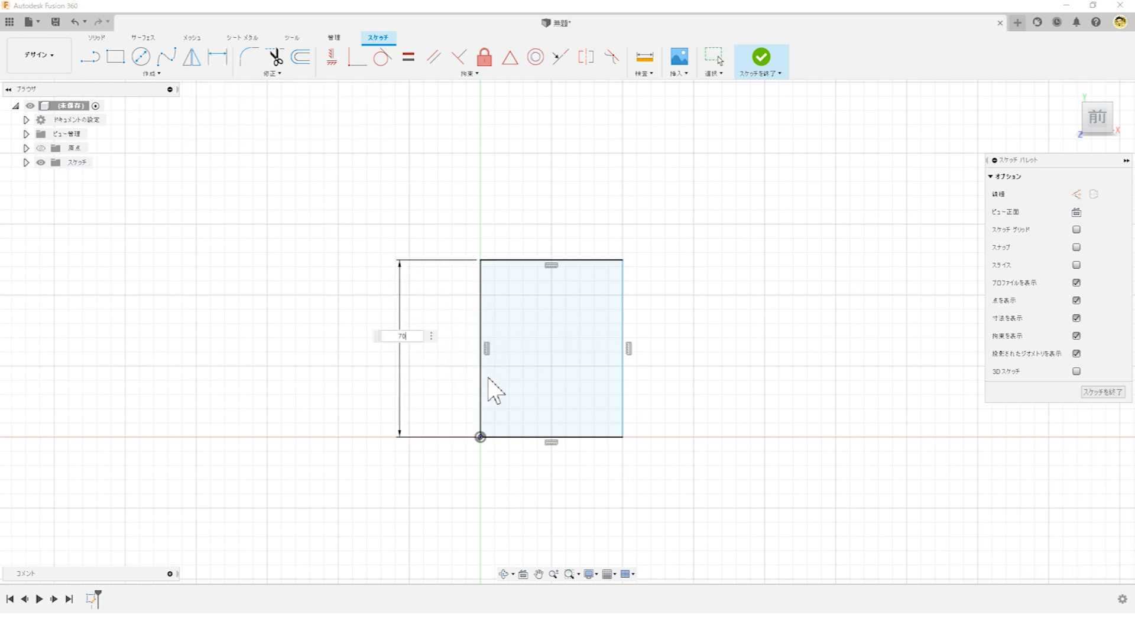
type("70")
key("Return")
Step: Dimension the rectangle's top side and set its width to 80 mm
left_click(519, 240)
left_click(553, 195)
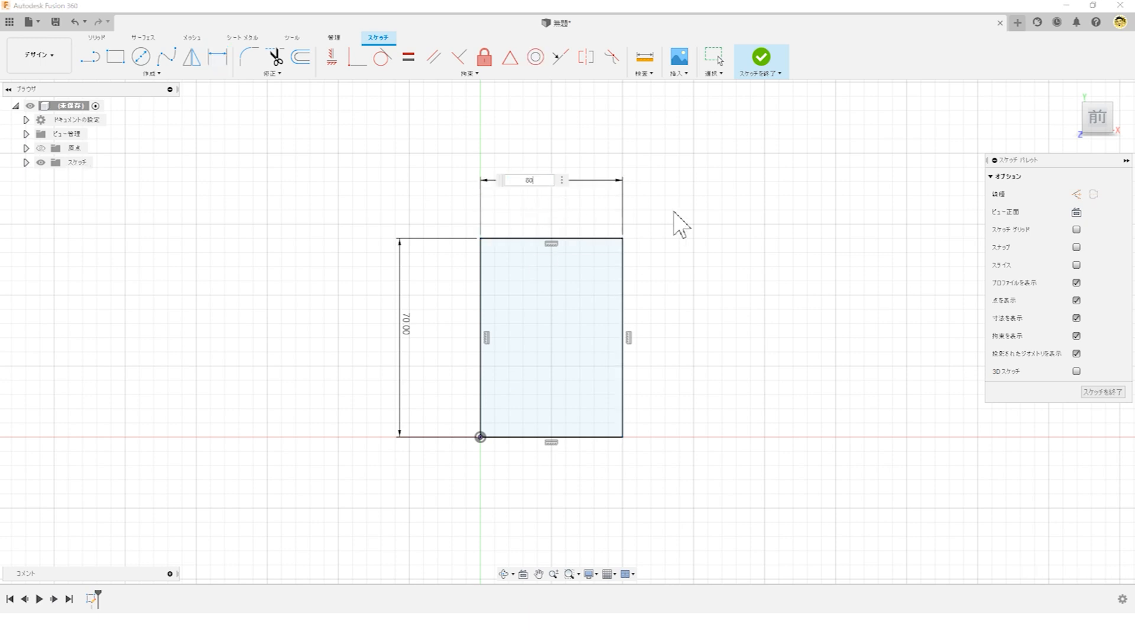
type("80")
key("Return")
key("Escape")
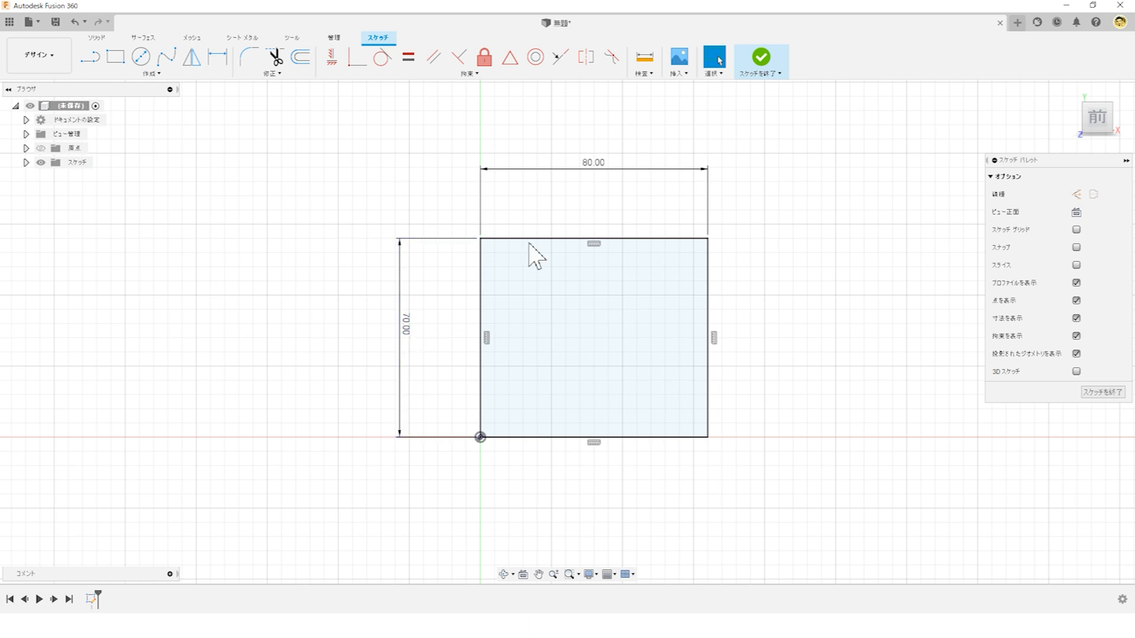
left_click(591, 171)
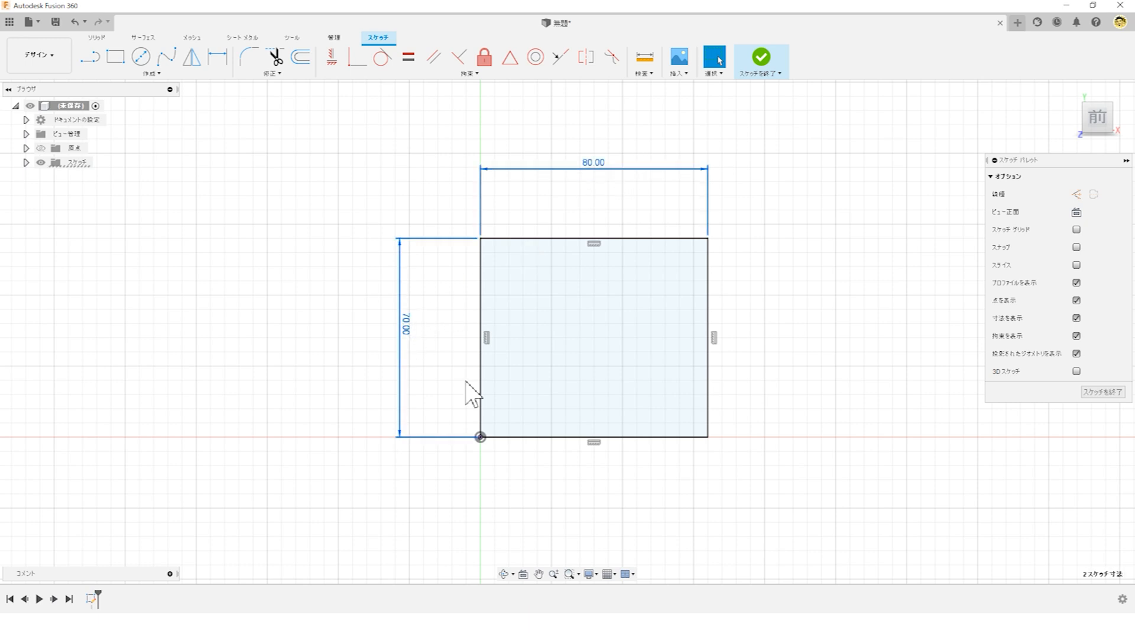
left_click(506, 142)
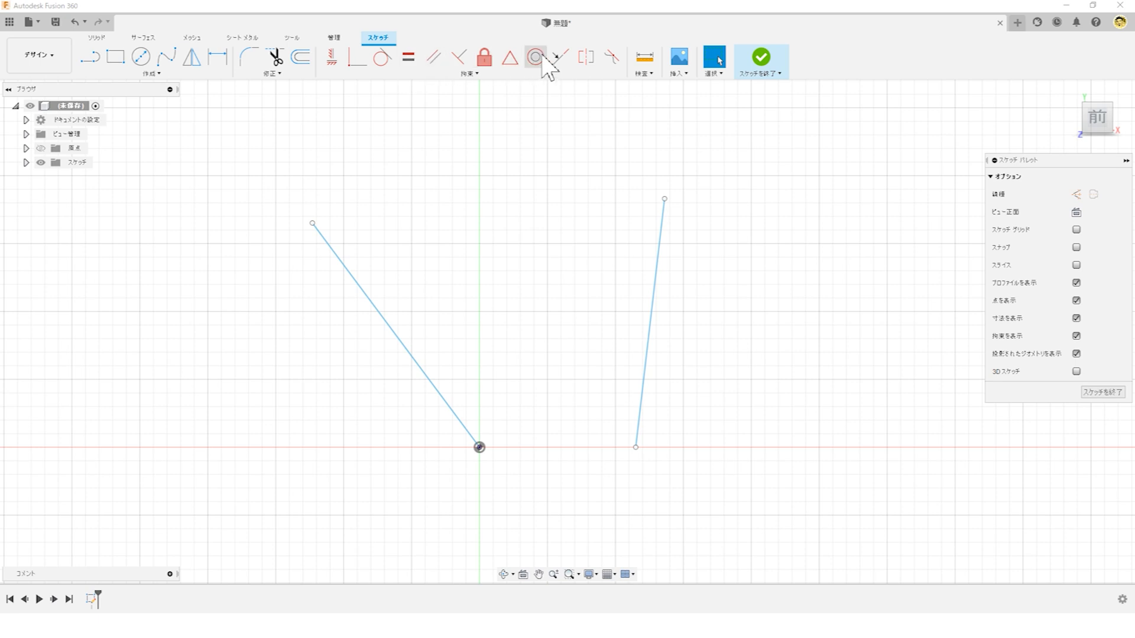
Step: Apply a parallel constraint between the slanted line from the origin and the separate line to its right
left_click(479, 74)
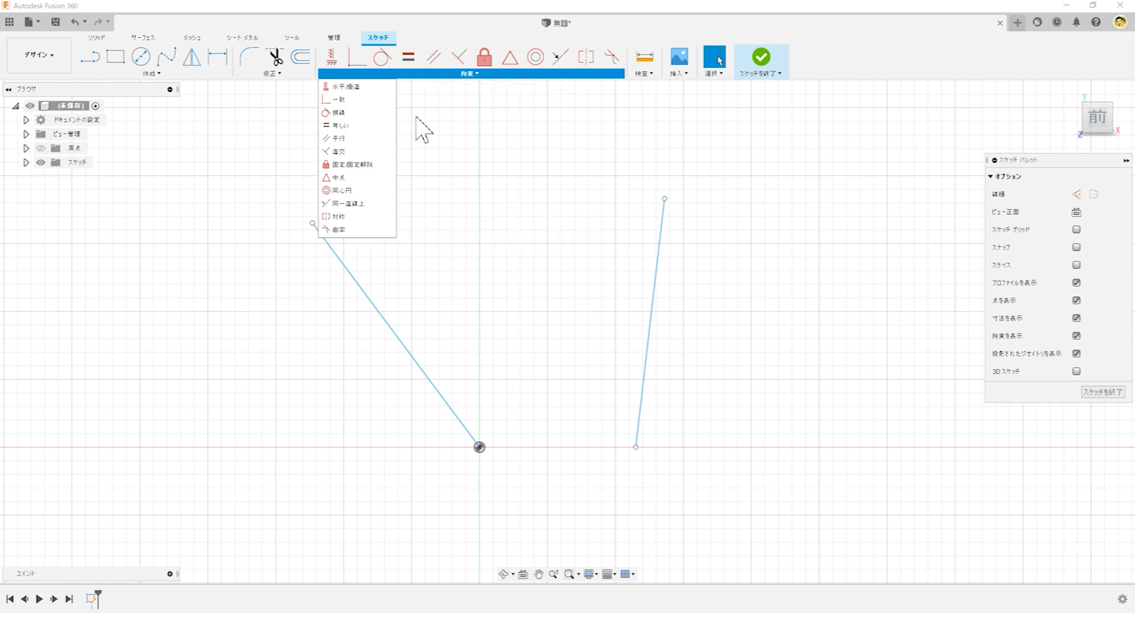
left_click(365, 295)
left_click(658, 262, "shift")
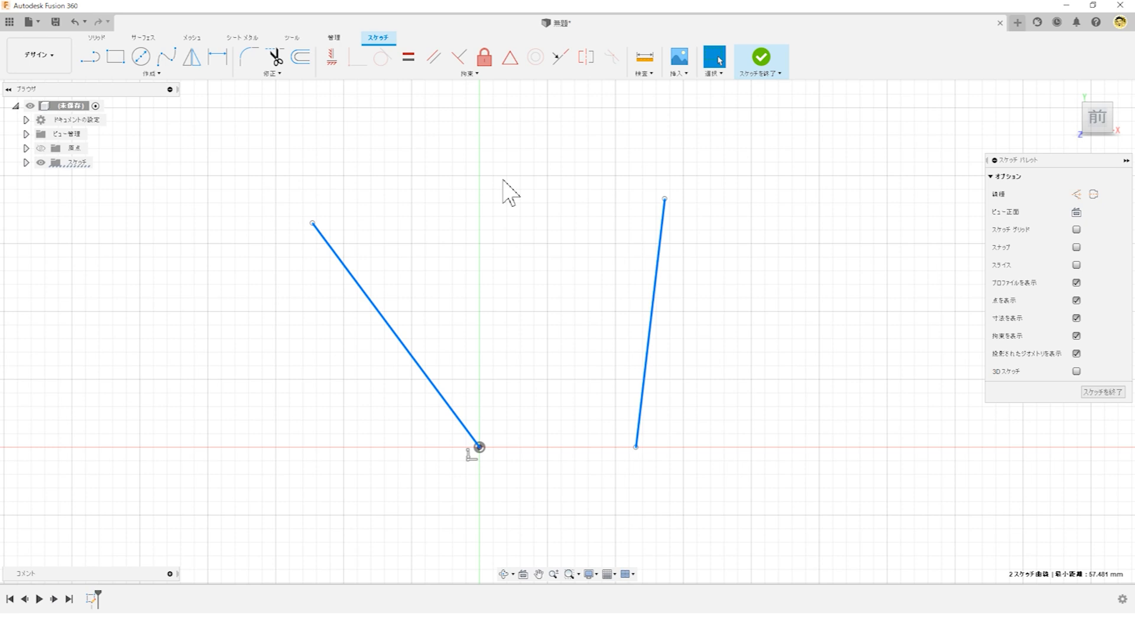
left_click(443, 132)
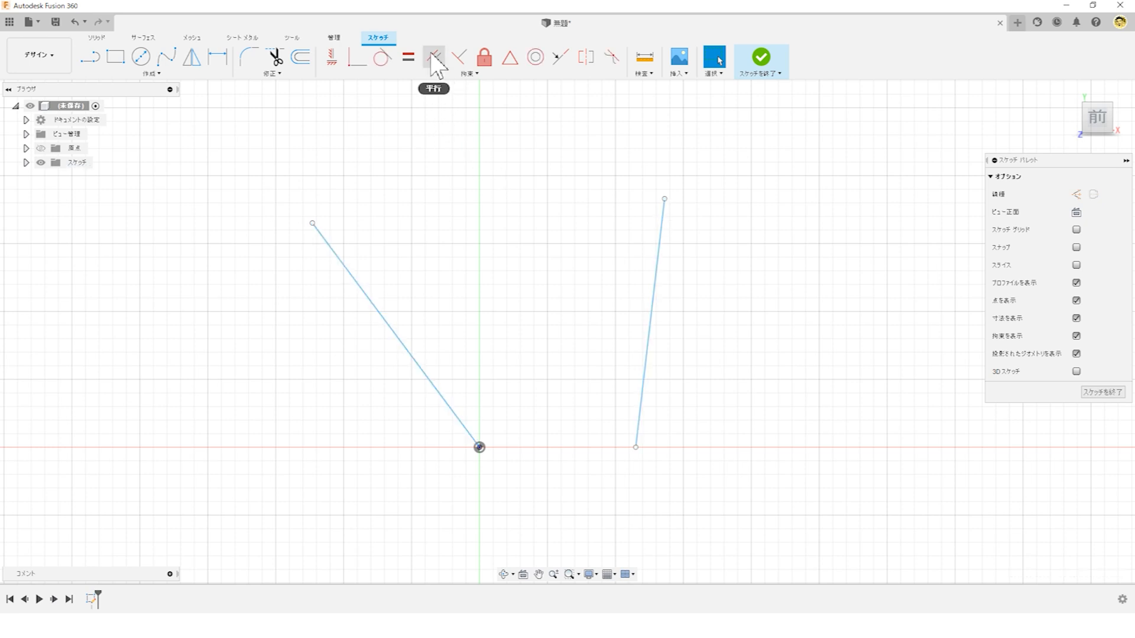
left_click(432, 56)
left_click(382, 323)
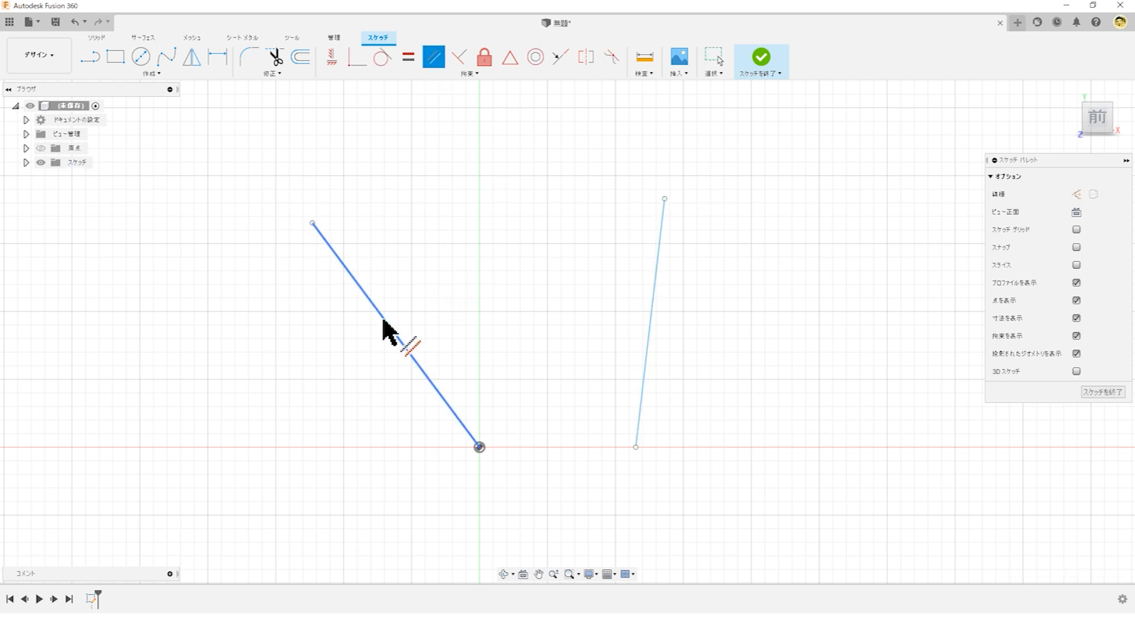
left_click(653, 281)
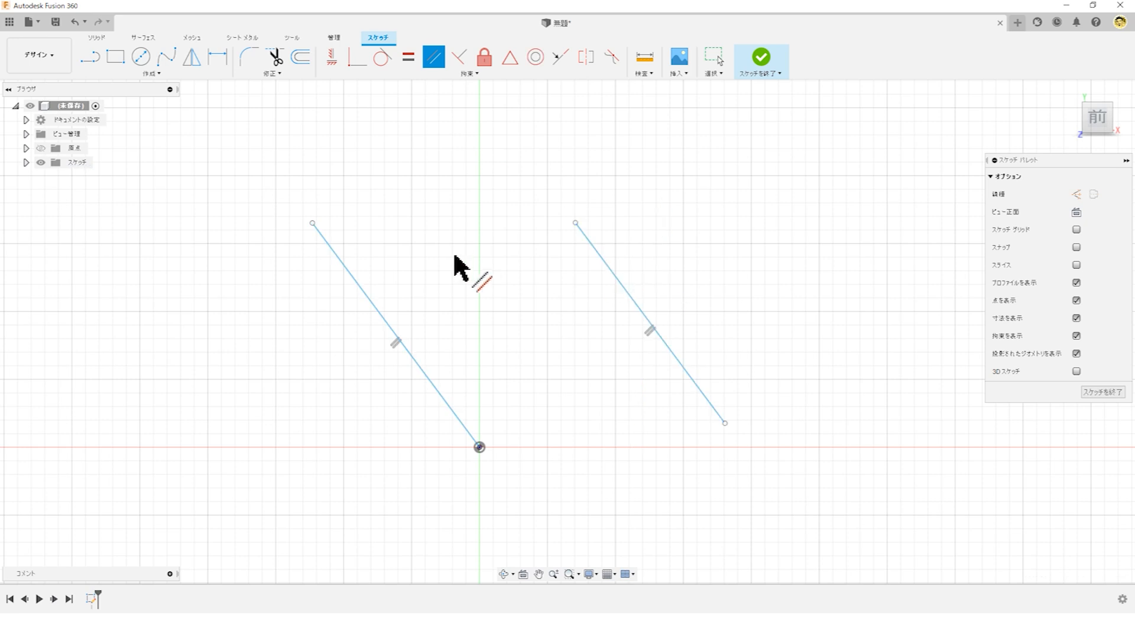
Step: Move the upper endpoint of the slanted line from the origin outward to try out the parallel constraint
key("Escape")
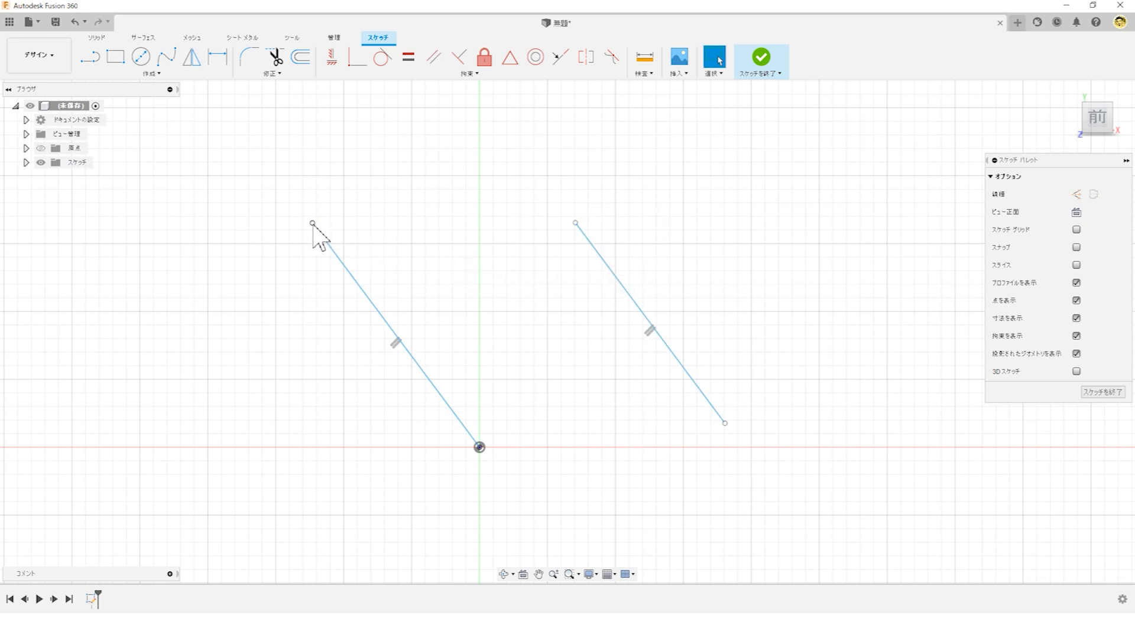
left_click_drag(316, 223, 277, 192)
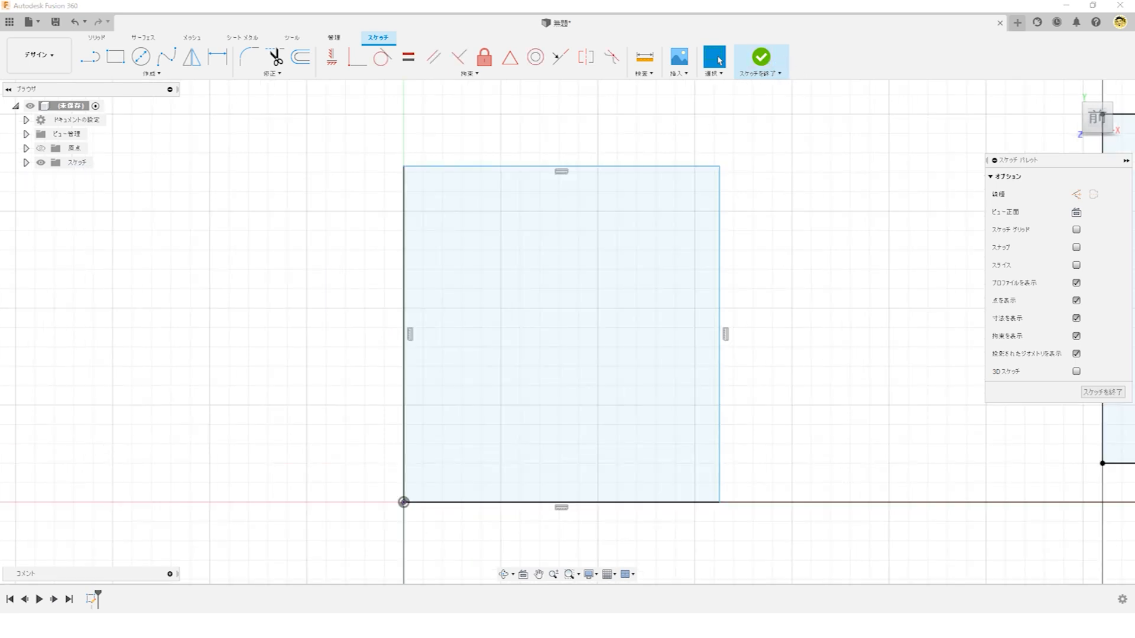
Step: Select the rectangle's horizontal and vertical constraints, and resize it to about 89 × 86 mm by its upper-right corner
left_click(727, 331)
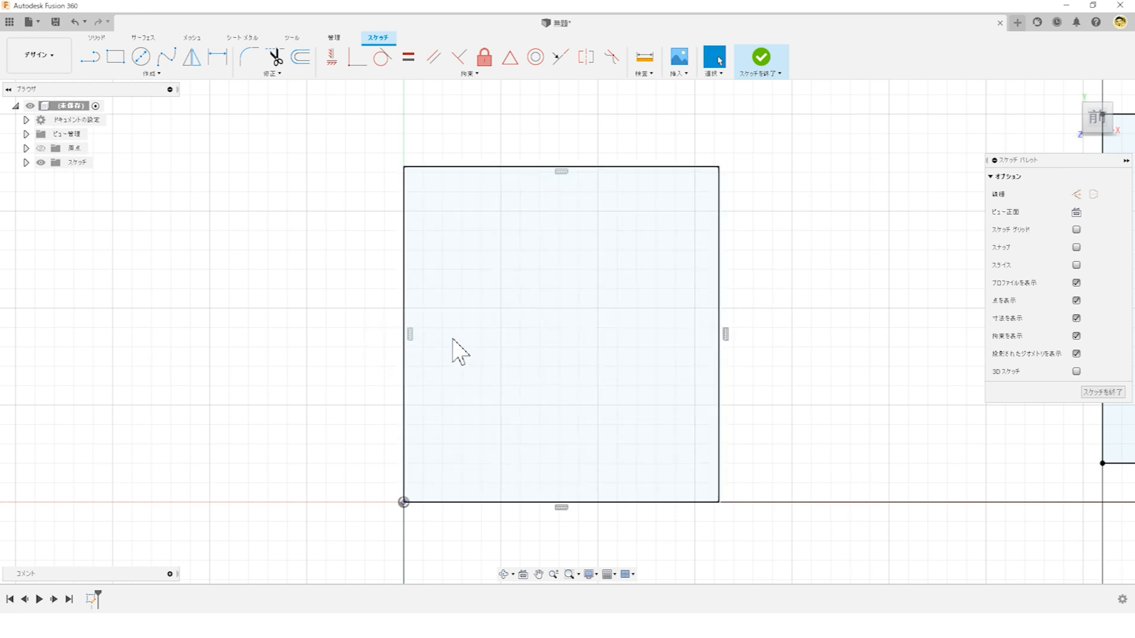
left_click(562, 171)
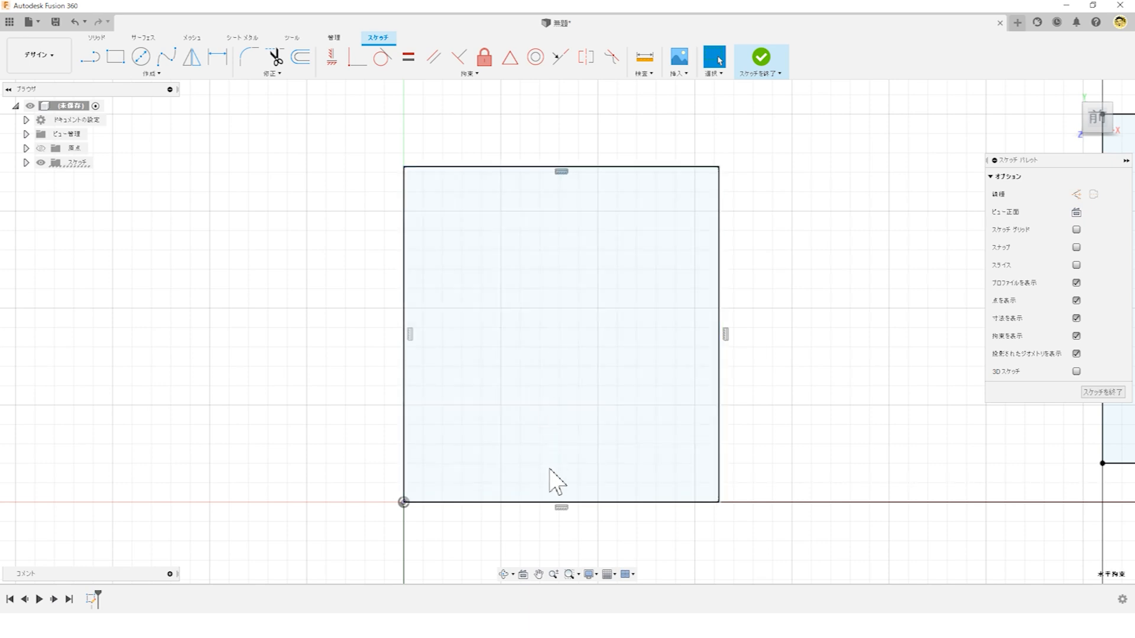
left_click(562, 507, "shift")
left_click(411, 336)
left_click(726, 336, "shift")
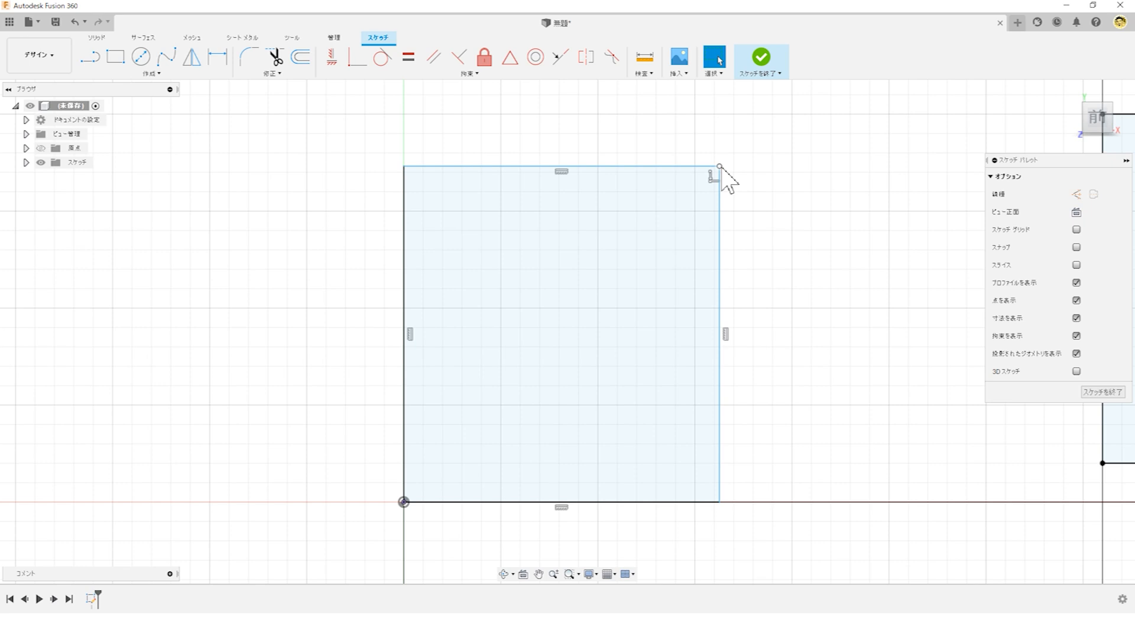
left_click_drag(720, 168, 797, 327)
left_click_drag(737, 351, 750, 169)
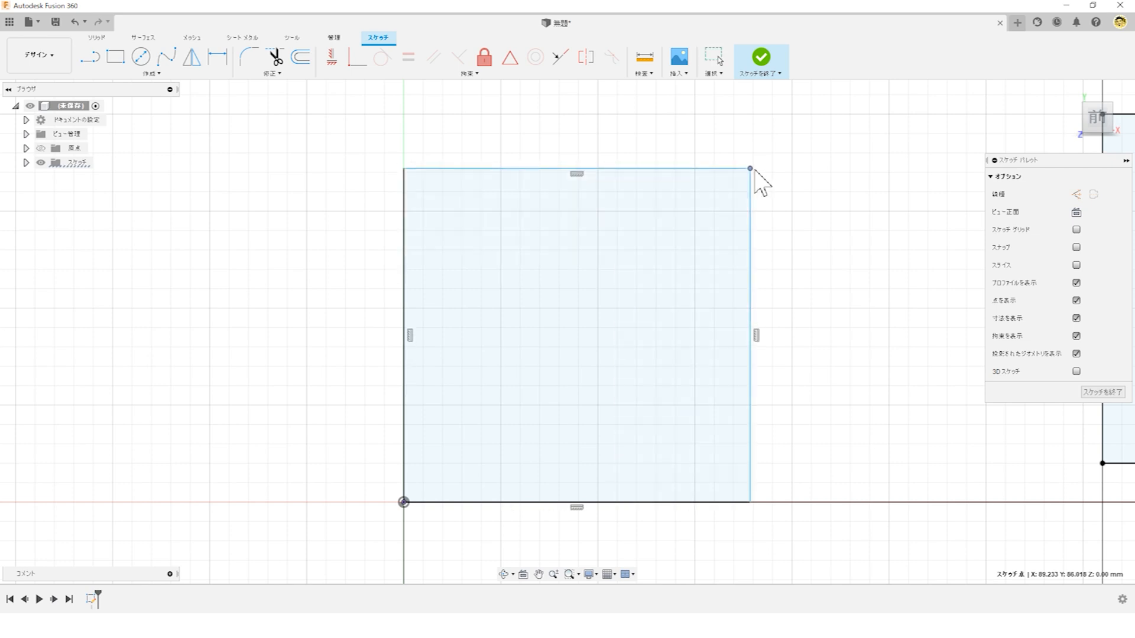
Step: Try deleting the horizontal constraint on the rectangle's top side and moving its upper-right corner, and undo these changes
left_click(578, 175, "ctrl")
key("Delete")
mouse_move(750, 170)
left_mouse_down()
mouse_move(620, 240)
mouse_move(588, 291)
mouse_move(451, 112)
mouse_move(921, 316)
mouse_move(749, 178)
left_mouse_up()
key("ctrl+z")
key("ctrl+z")
key("ctrl+z")
key("ctrl+z")
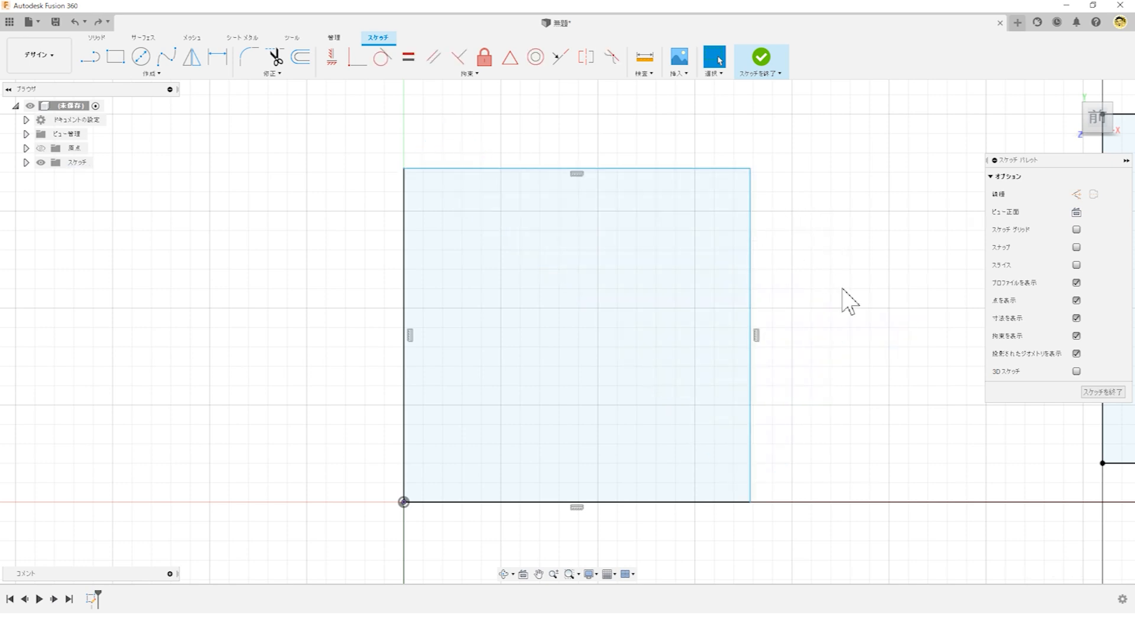
Step: Dimension the height of the rectangle at the origin along its right side, accepting the proposed value
scroll(849, 302, "down", 3)
mouse_move(844, 296)
middle_mouse_down()
mouse_move(680, 258)
mouse_move(469, 274)
mouse_move(414, 312)
mouse_move(458, 302)
middle_mouse_up()
scroll(457, 310, "down", 1)
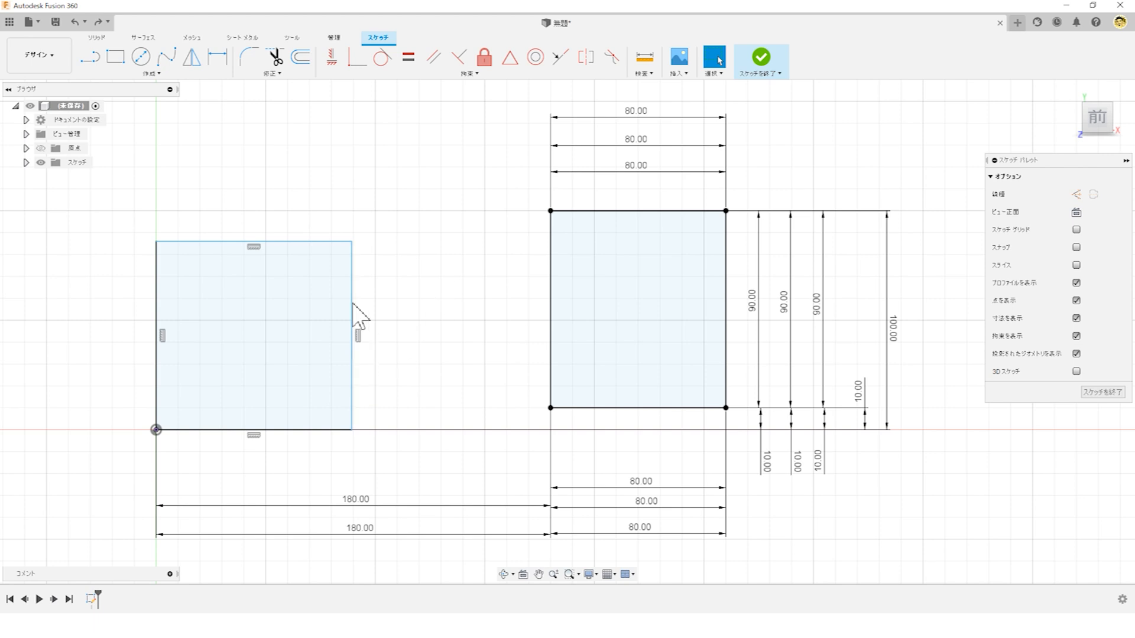
left_click(217, 56)
left_click(352, 286)
left_click(399, 301)
key("Return")
Step: Dimension the width of the rectangle at the origin above its top side, accepting the proposed value
left_click(313, 242)
left_click(298, 200)
key("Return")
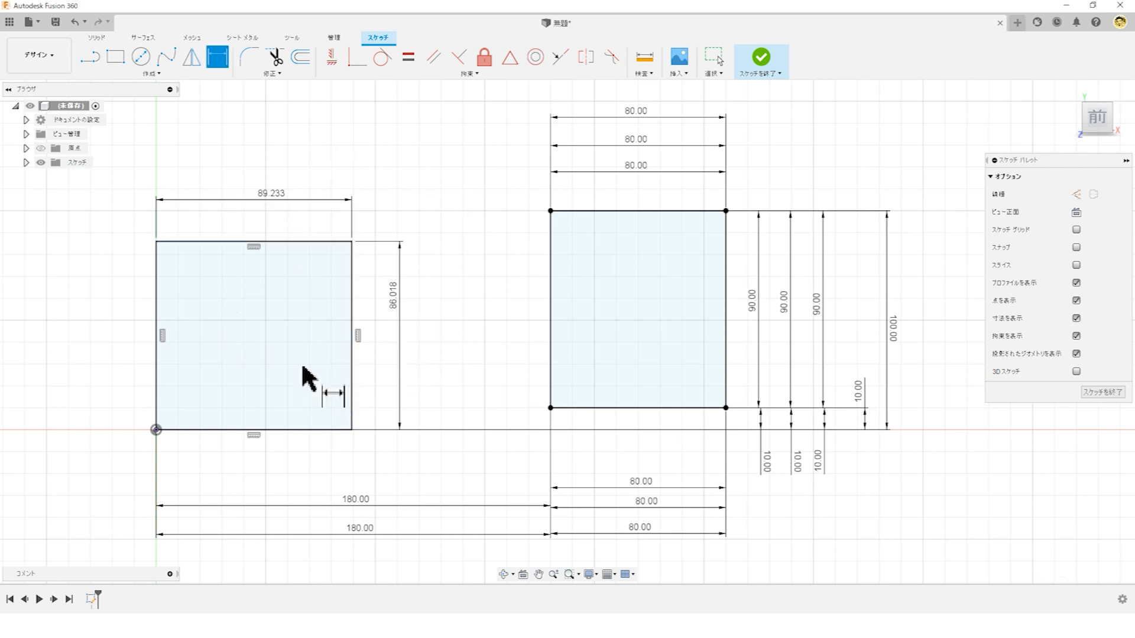
key("Escape")
mouse_move(500, 324)
middle_mouse_down()
mouse_move(537, 319)
mouse_move(512, 321)
middle_mouse_up()
scroll(536, 326, "down", 1)
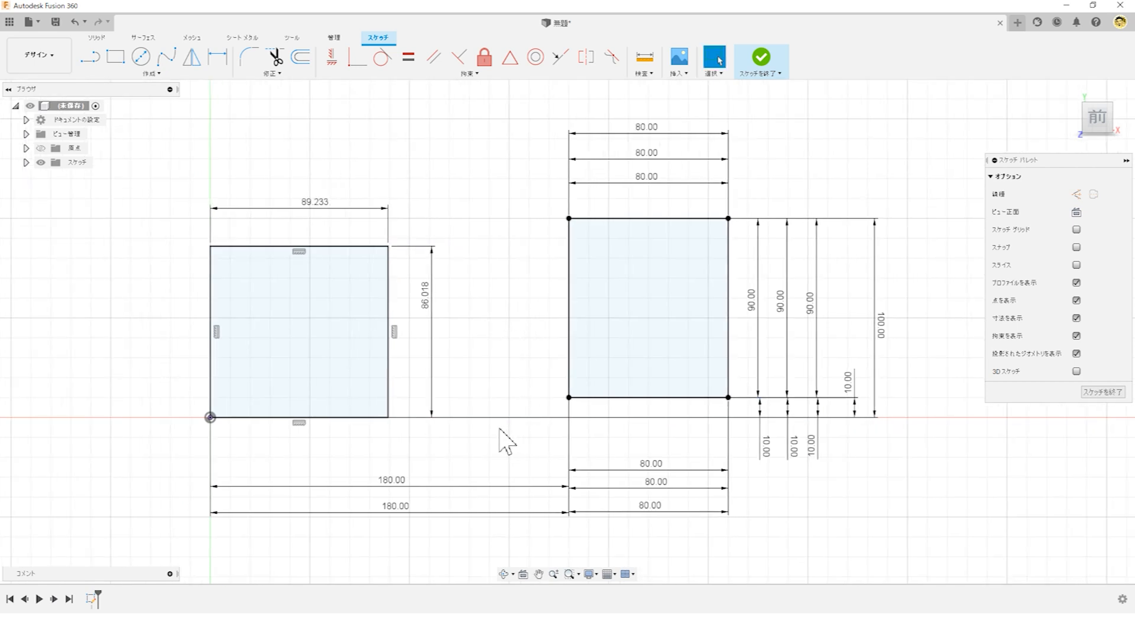
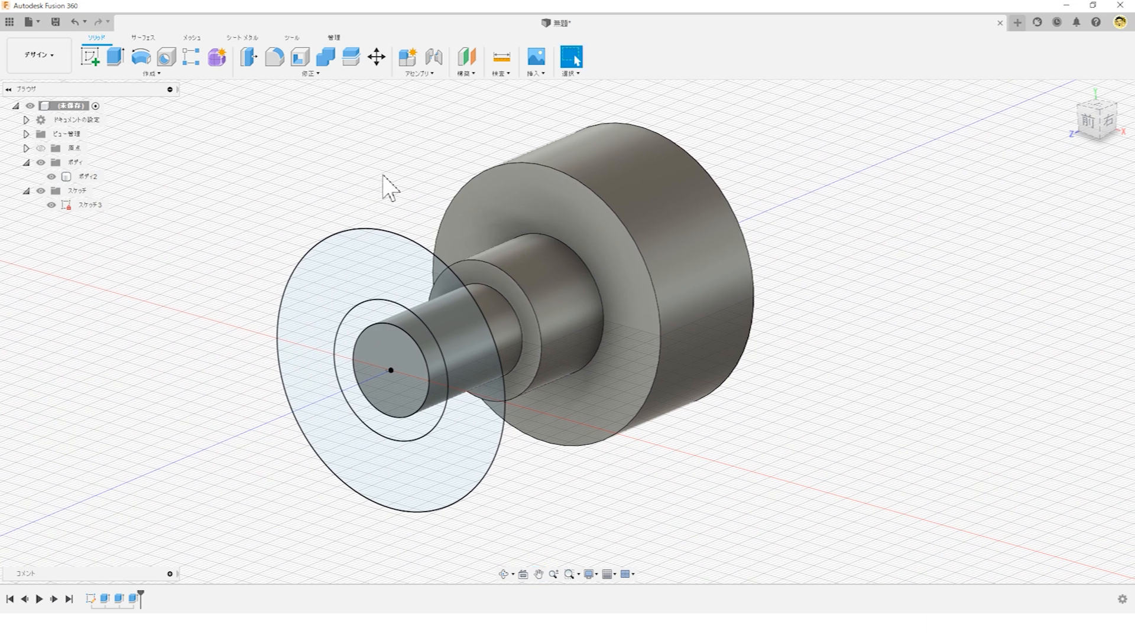
Step: Hide スケッチ3 and examine the stepped cylinder body and its base sketch in the timeline
left_click(52, 205)
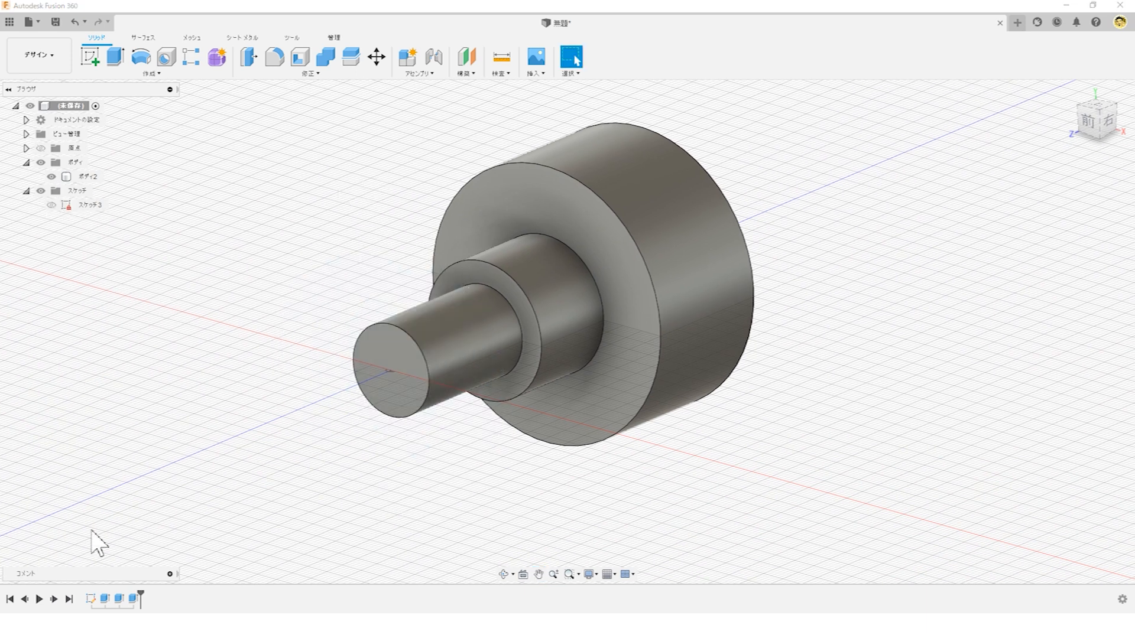
mouse_move(140, 597)
left_mouse_down()
mouse_move(112, 599)
mouse_move(141, 596)
left_mouse_up()
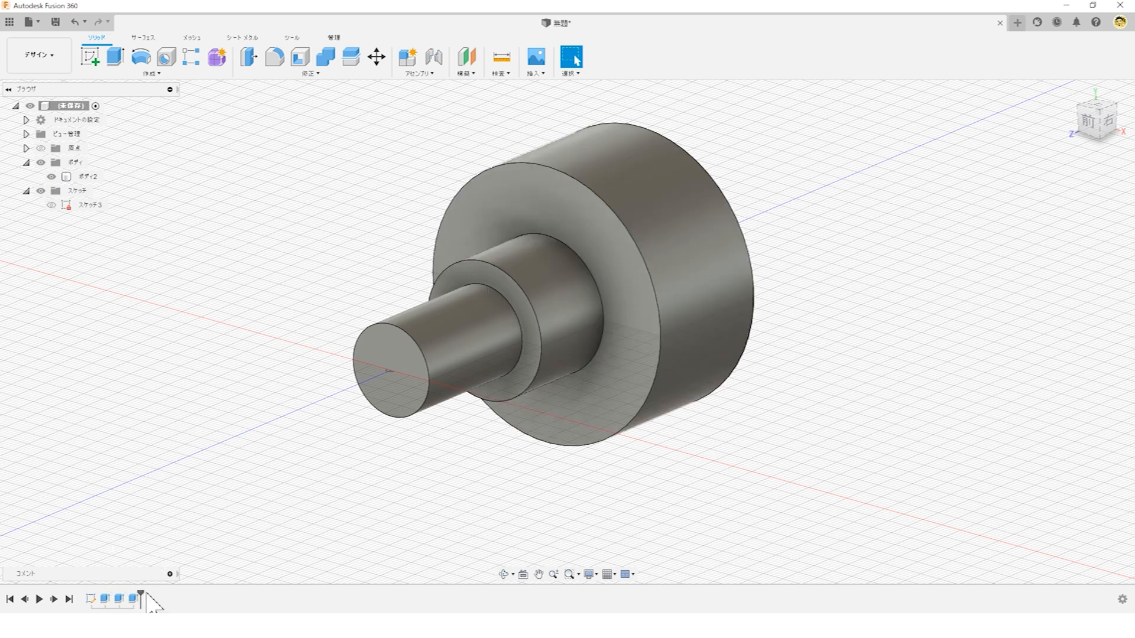
left_click(90, 599)
left_click(124, 247)
middle_click_drag(328, 144, 312, 170)
scroll(362, 184, "up", 1)
middle_click_drag(366, 221, 346, 185)
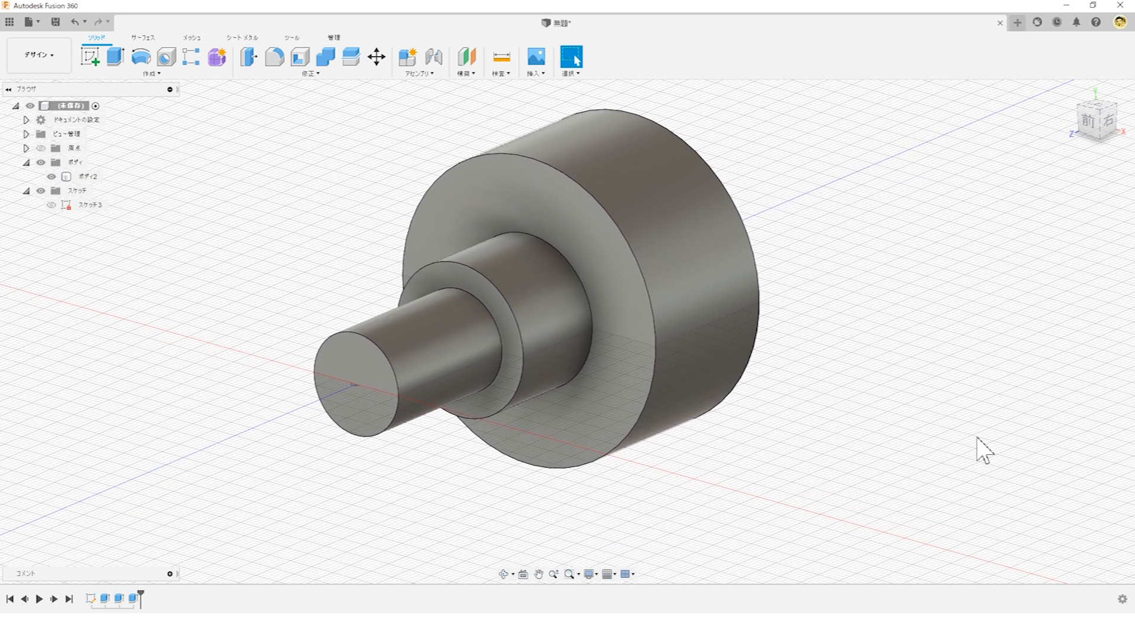
middle_click_drag(882, 435, 869, 443, "shift")
left_click(247, 317)
Step: Show スケッチ3 and select its outer, middle and inner circles one after another to compare them with the body
left_click(52, 205)
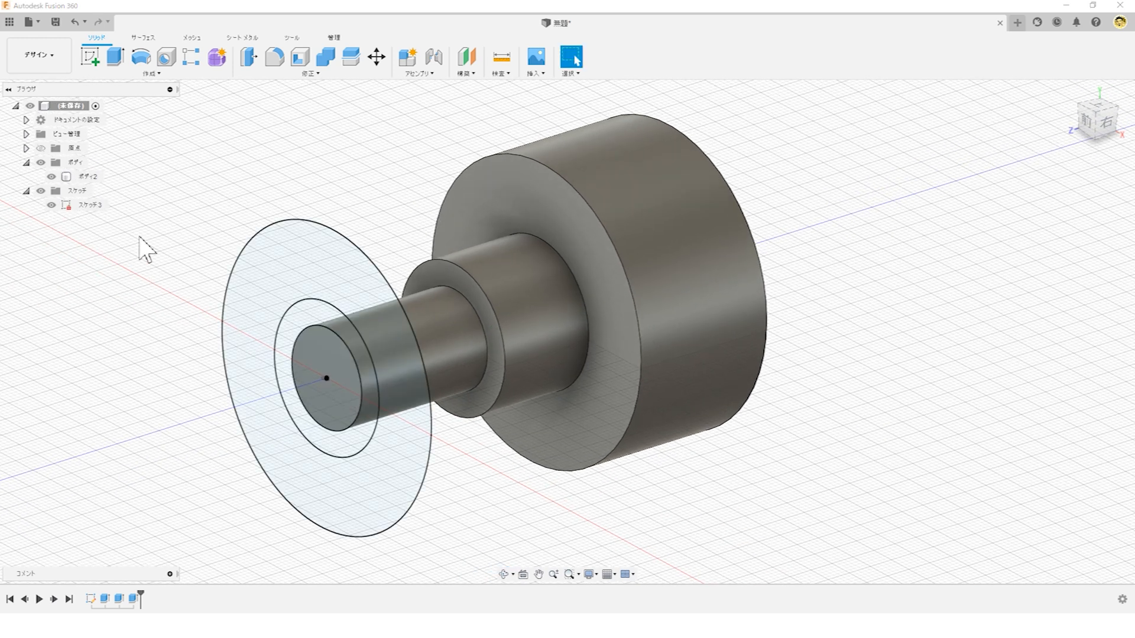
left_click(343, 250)
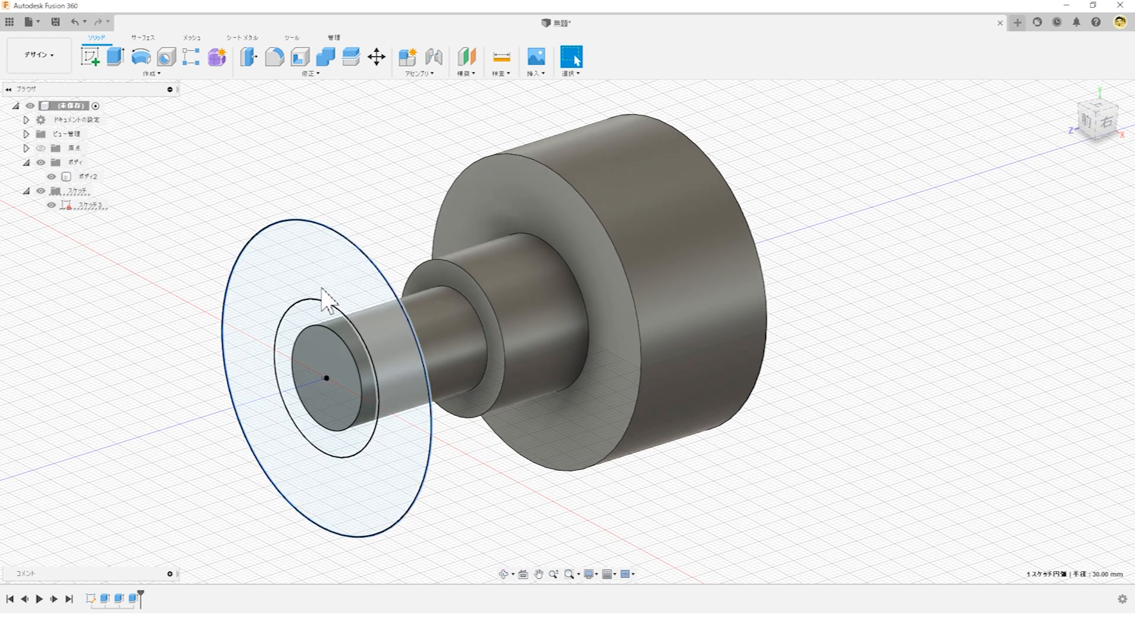
left_click(319, 299)
left_click(309, 326)
left_click(352, 183)
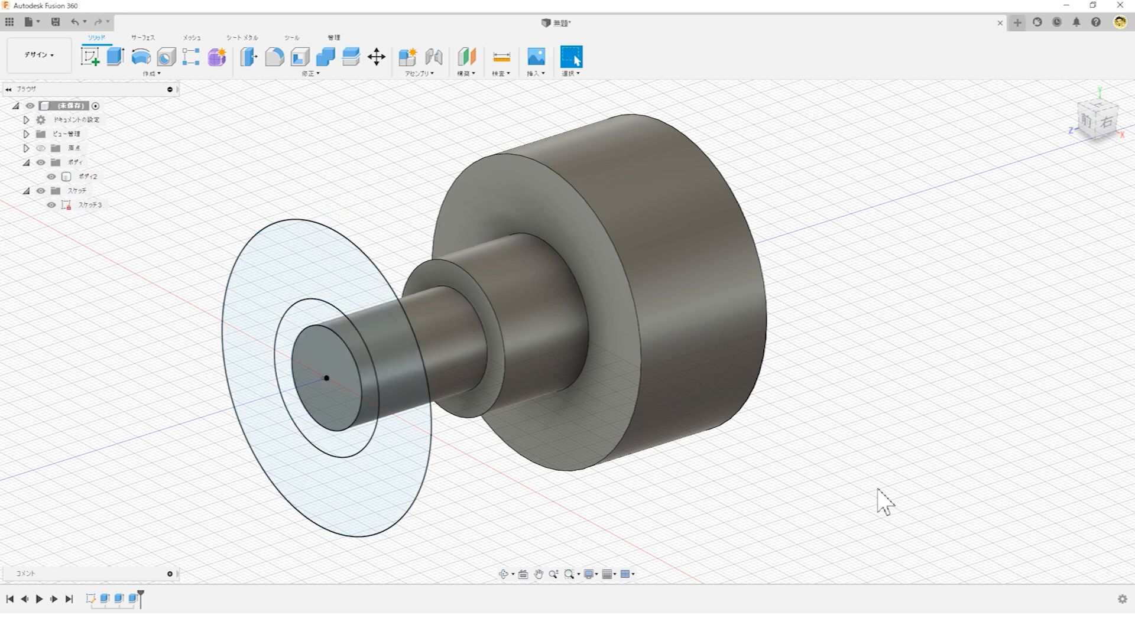
Step: Edit スケッチ3, set the outer circle's diameter to 50 mm, and finish the sketch
right_click(72, 205)
left_click(101, 239)
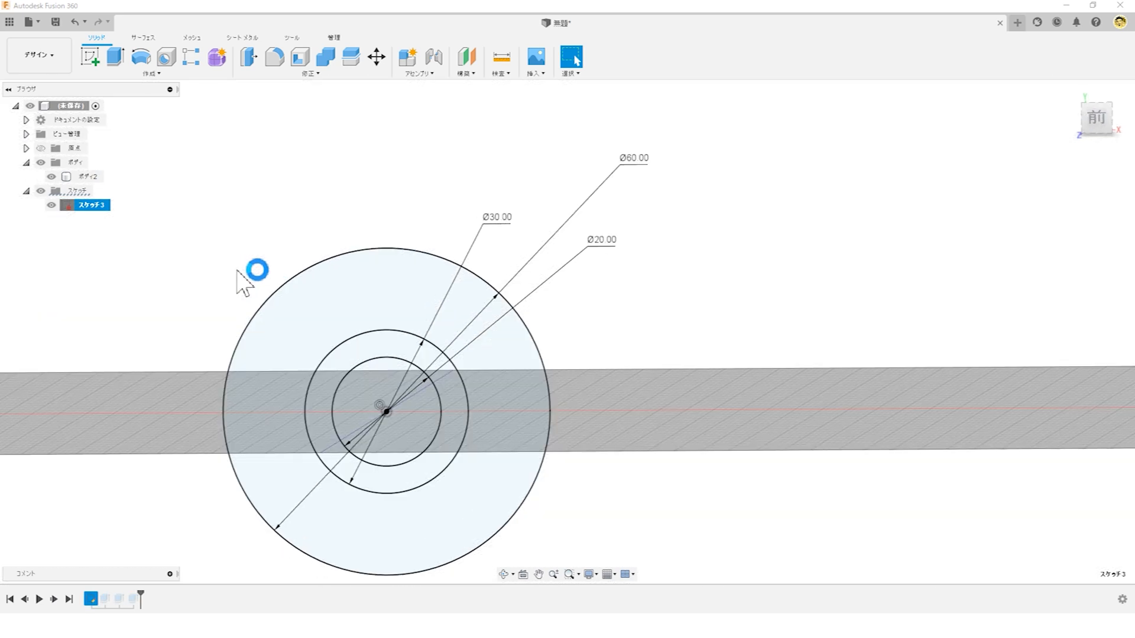
double_click(700, 106)
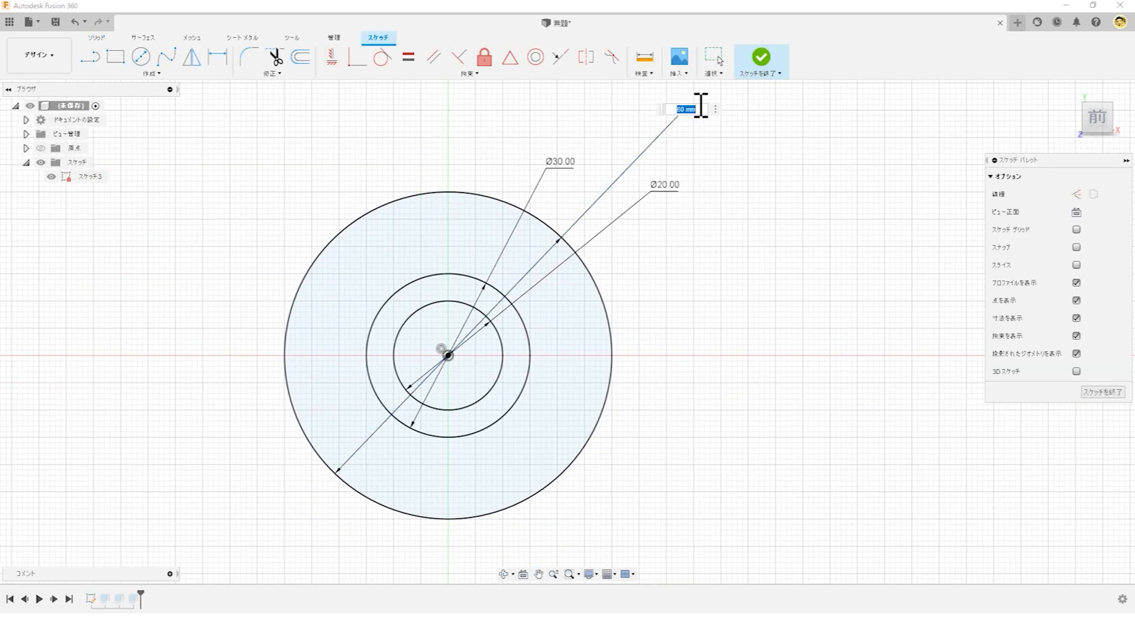
key("Return")
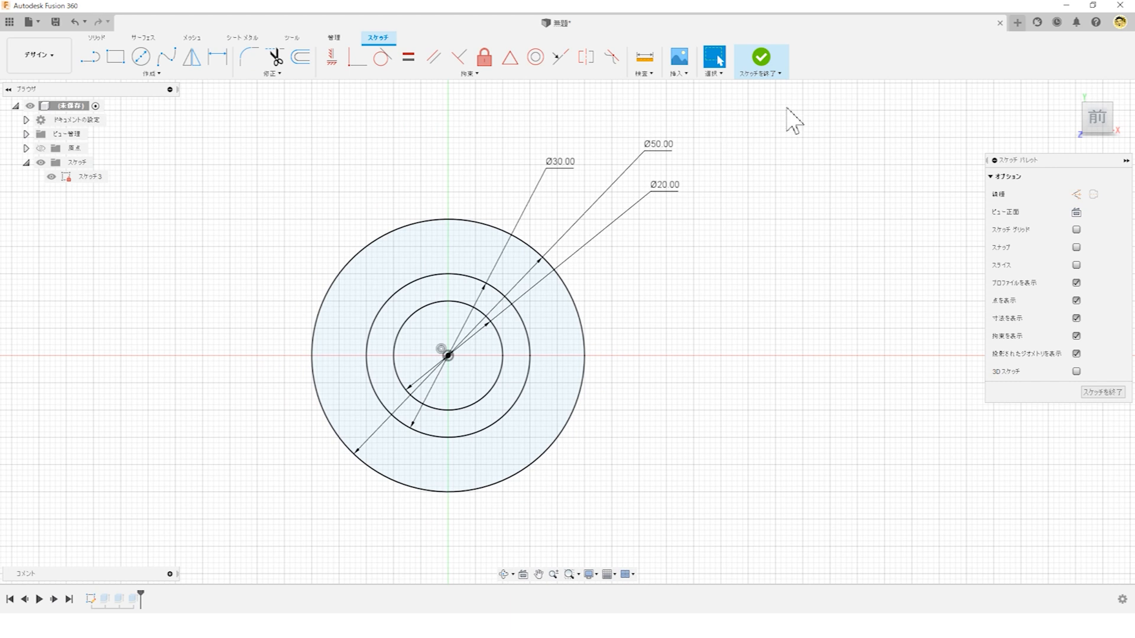
left_click(772, 70)
mouse_move(801, 322)
middle_mouse_down()
mouse_move(806, 338)
mouse_move(817, 330)
middle_mouse_up()
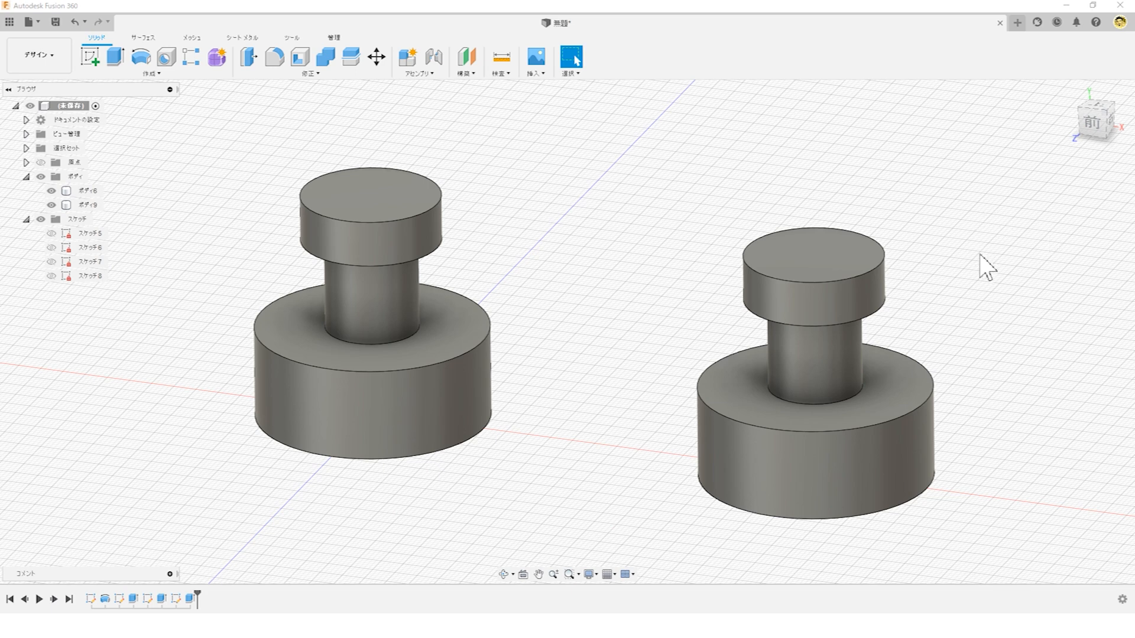
Step: Hide the left stepped body and show スケッチ6, スケッチ7 and スケッチ8 that it was built from
key("F4")
mouse_move(978, 256)
left_mouse_down()
mouse_move(985, 233)
mouse_move(1003, 233)
mouse_move(975, 248)
mouse_move(978, 233)
mouse_move(1023, 228)
mouse_move(954, 234)
mouse_move(962, 244)
left_mouse_up()
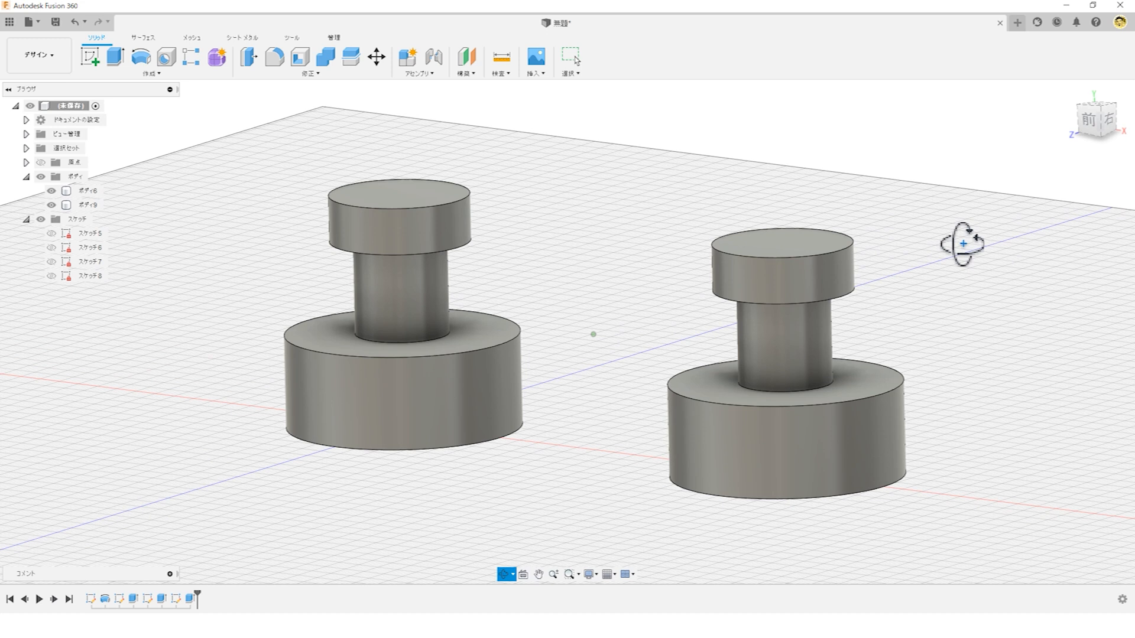
key("Escape")
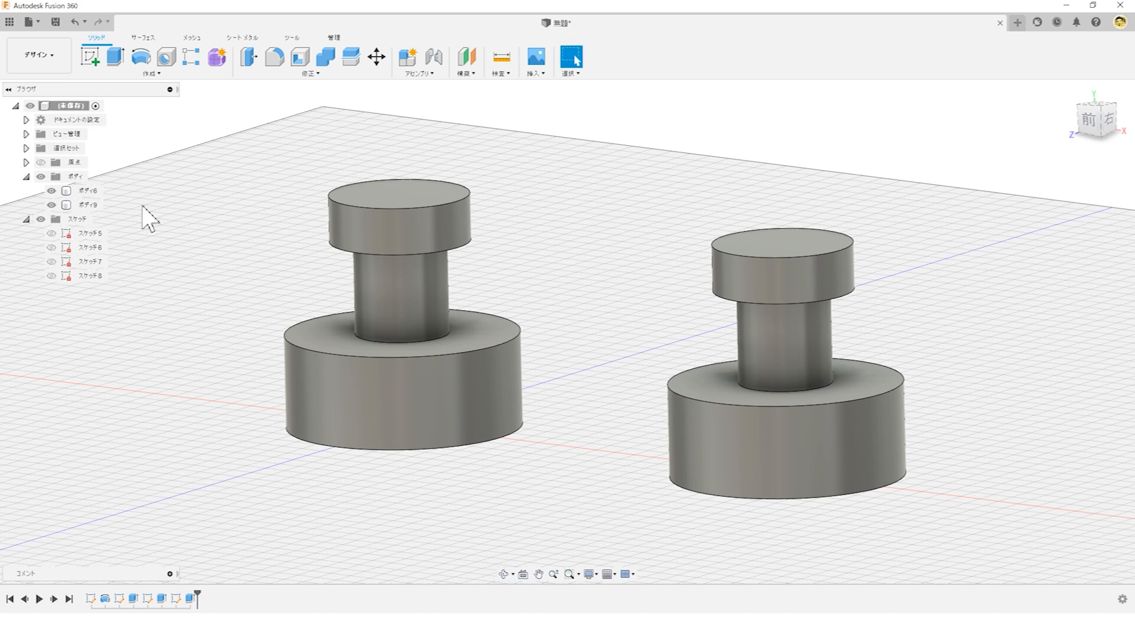
left_click(52, 207)
left_click(51, 206)
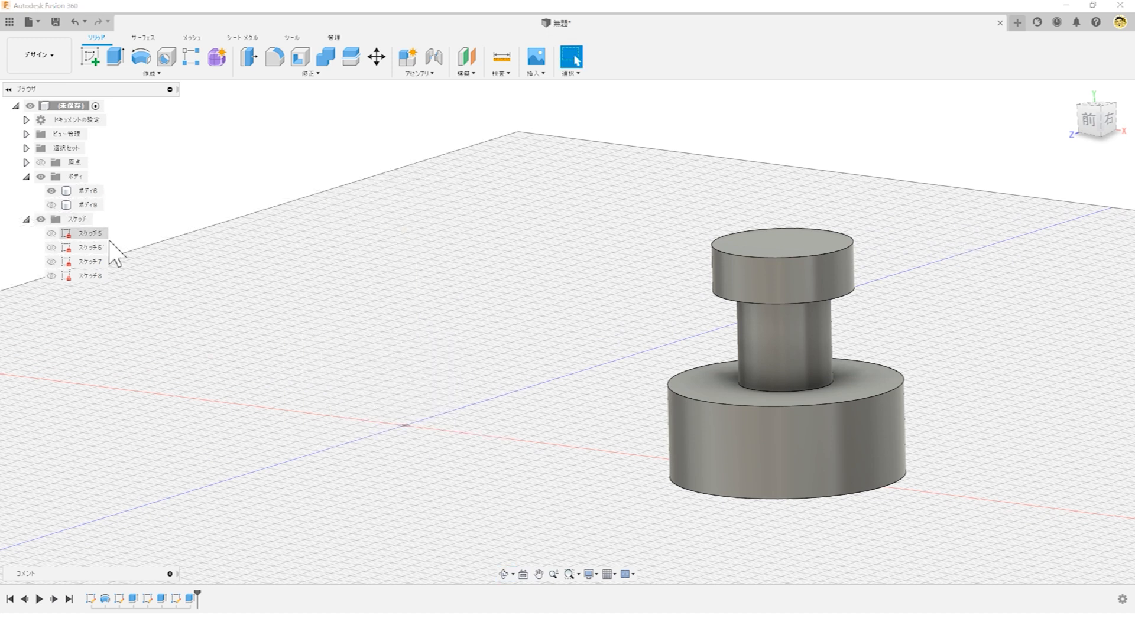
left_click(51, 247)
left_click(51, 261)
left_click(51, 275)
Step: Hide スケッチ6 to スケッチ8, restore the left body, and replace the right body with its profile sketch スケッチ5
left_click(51, 275)
left_click(52, 262)
left_click(51, 247)
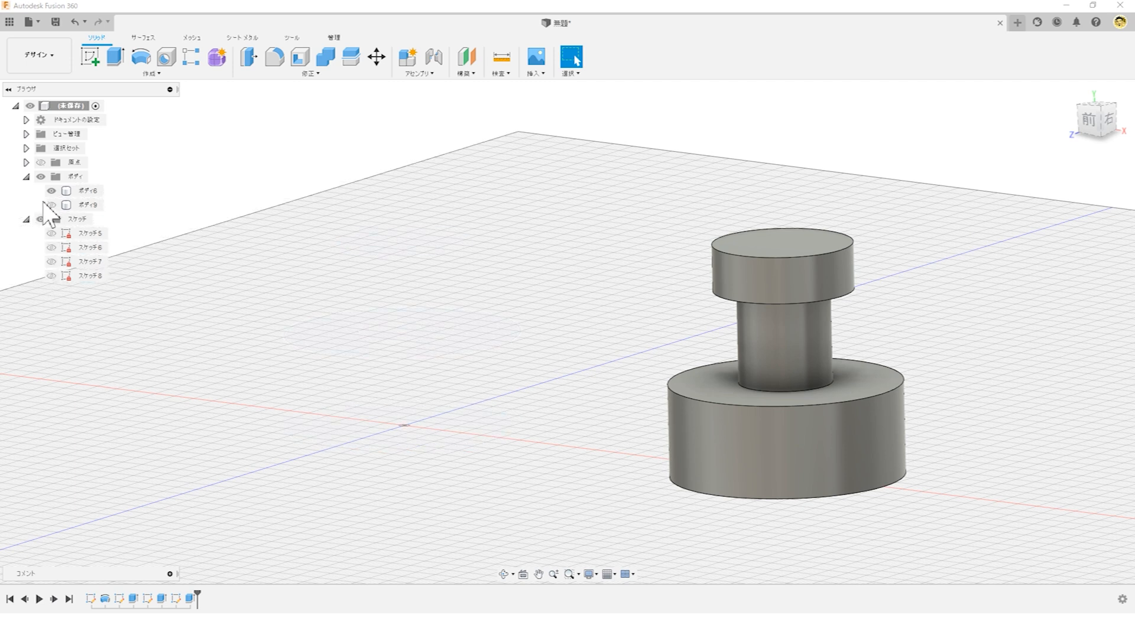
left_click(51, 205)
left_click(51, 190)
left_click(51, 233)
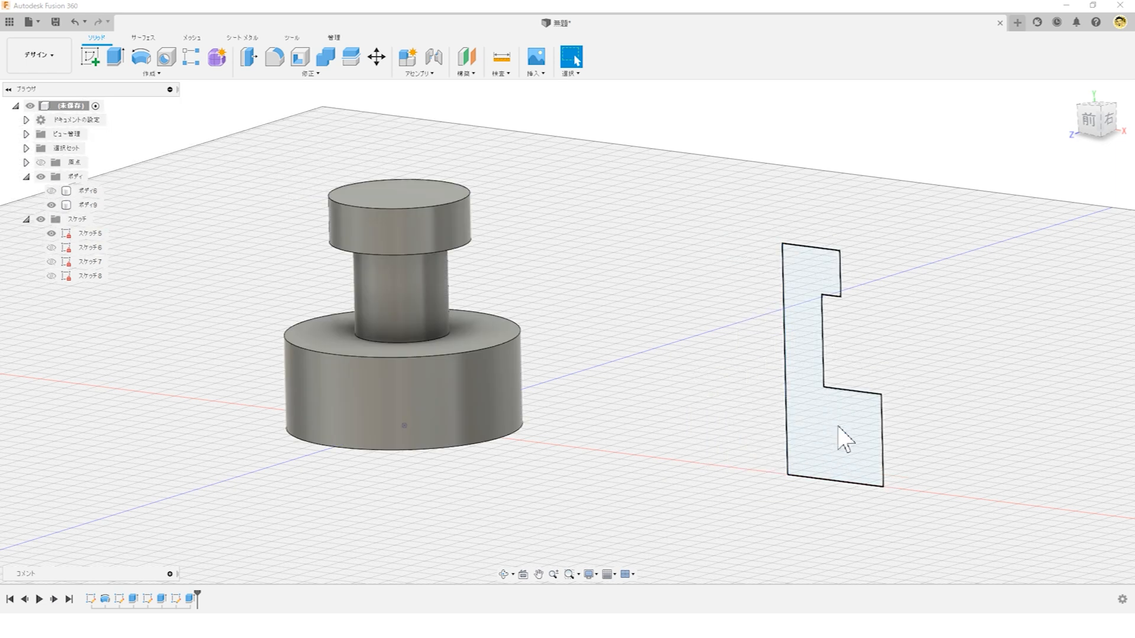
Step: Show the right body again and toggle スケッチ7 and スケッチ8 to compare how both bodies were built
left_click(52, 191)
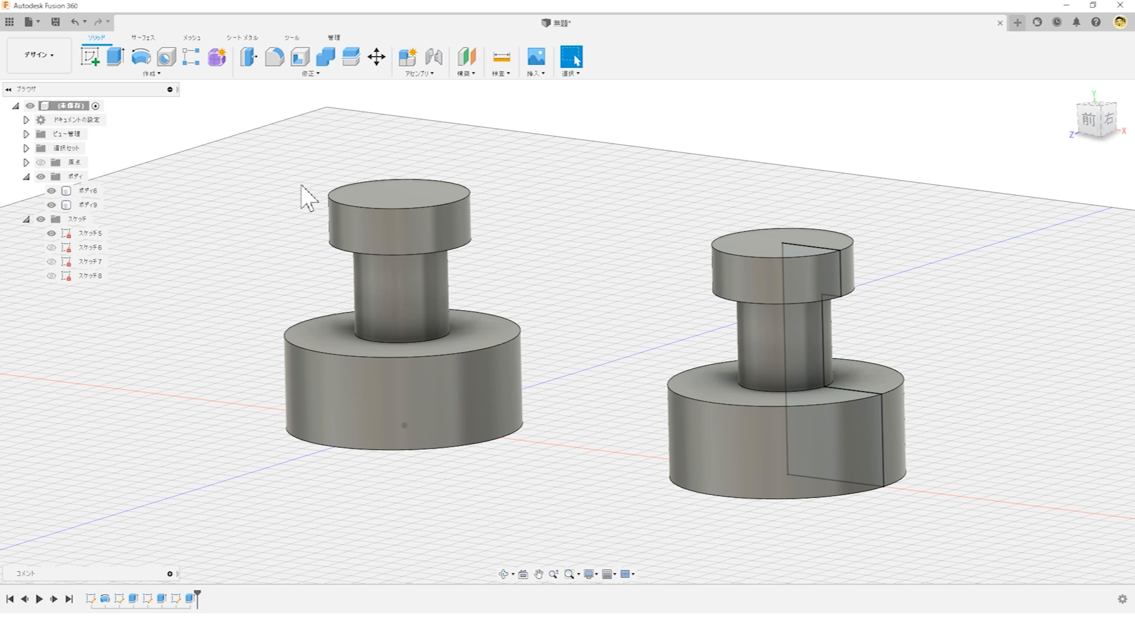
middle_click_drag(689, 355, 579, 362, "shift")
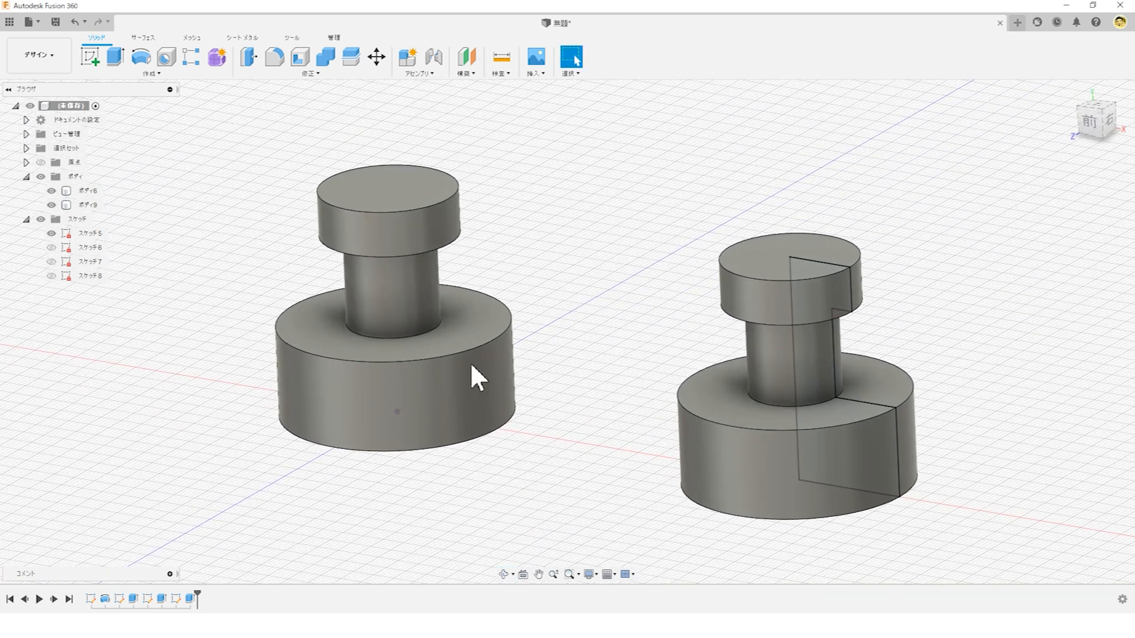
left_click(51, 261)
left_click(50, 276)
mouse_move(625, 322)
middle_mouse_down("shift")
mouse_move(627, 306)
mouse_move(675, 299)
mouse_move(619, 305)
middle_mouse_up("shift")
key("Escape")
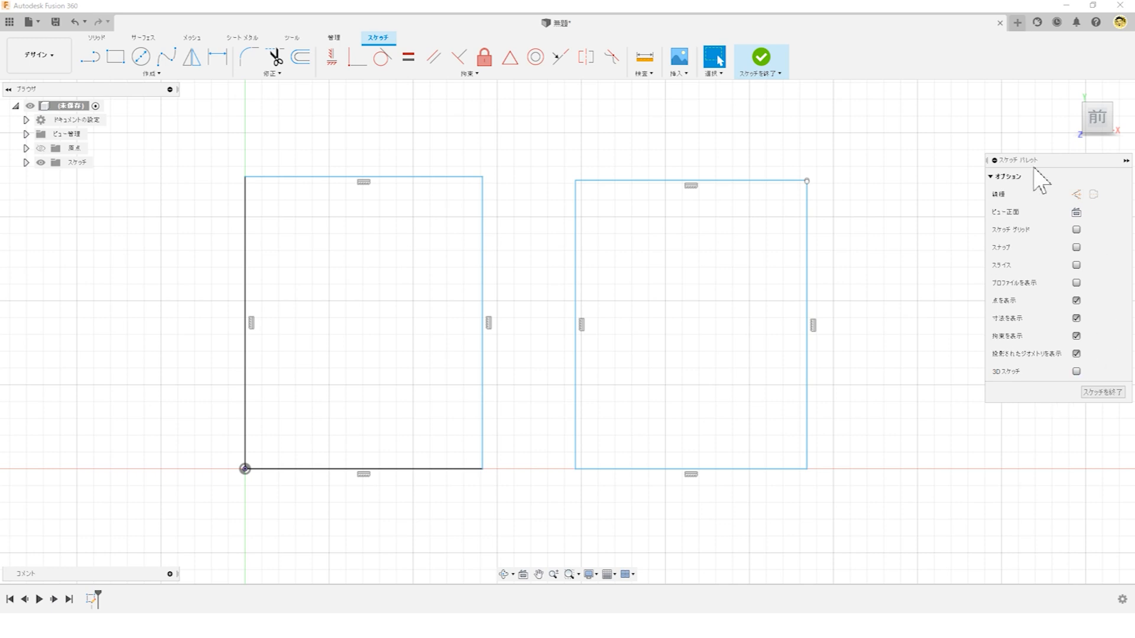
Step: Enable profile display and apply a coincident constraint to the open points at the right rectangle's upper-right corner
left_click(1076, 283)
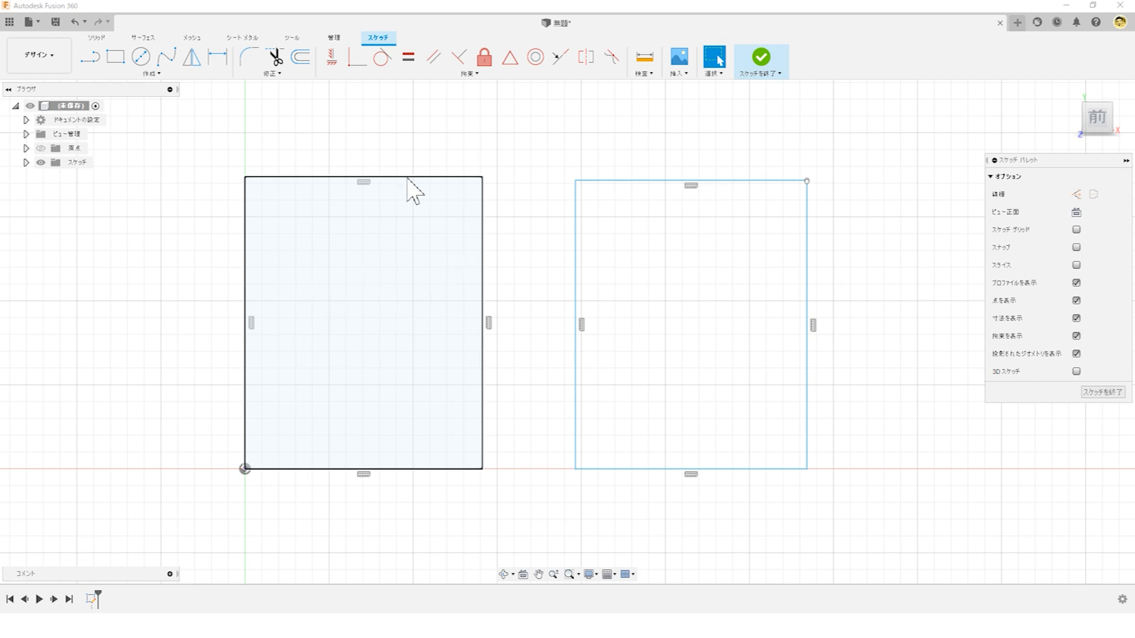
scroll(815, 176, "up", 5)
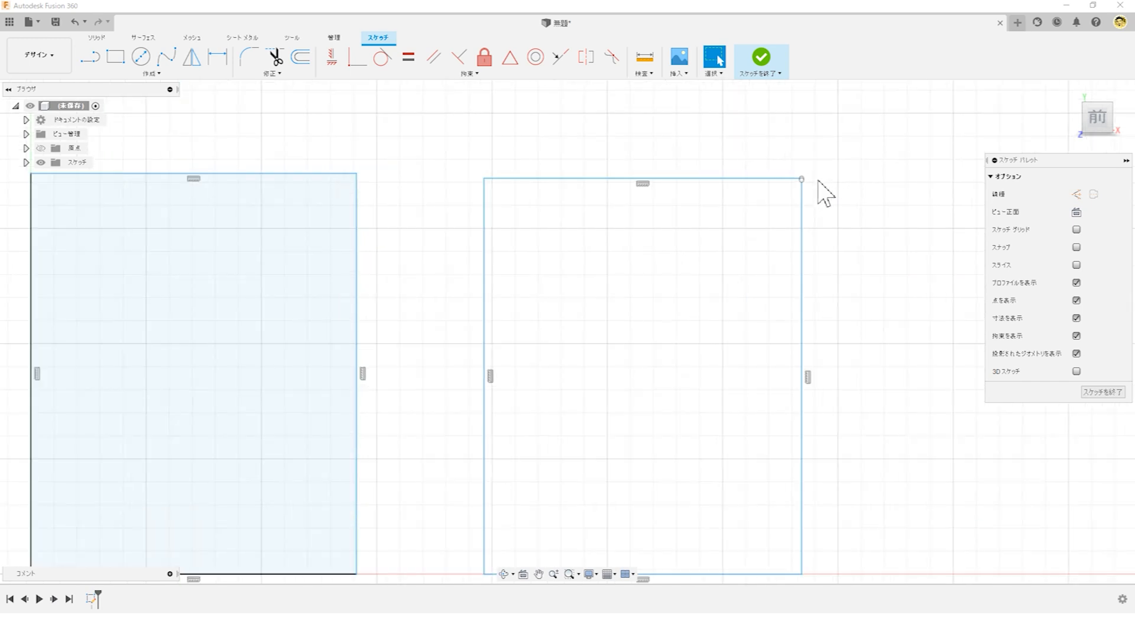
scroll(768, 180, "up", 3)
left_click(357, 57)
left_click(725, 193)
left_click(725, 272)
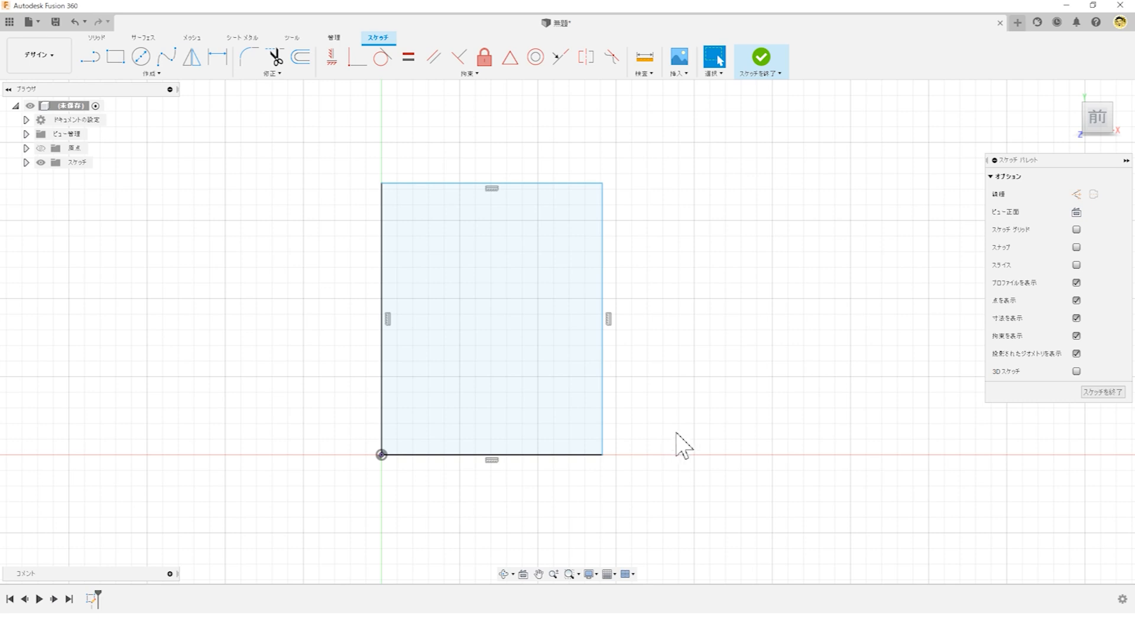
Step: Select the rectangle's bottom and left sides, and separately its right and top sides, to compare their constraint state
left_click(563, 456)
left_click(383, 396, "shift")
left_click(297, 403)
left_click(603, 204)
left_click(585, 185, "shift")
left_click(664, 204)
Step: Resize the rectangle to a wider, lower shape by moving its upper-right corner
left_click_drag(604, 186, 752, 329)
mouse_move(734, 282)
left_mouse_down()
mouse_move(567, 185)
mouse_move(460, 260)
mouse_move(694, 258)
mouse_move(680, 219)
left_mouse_up()
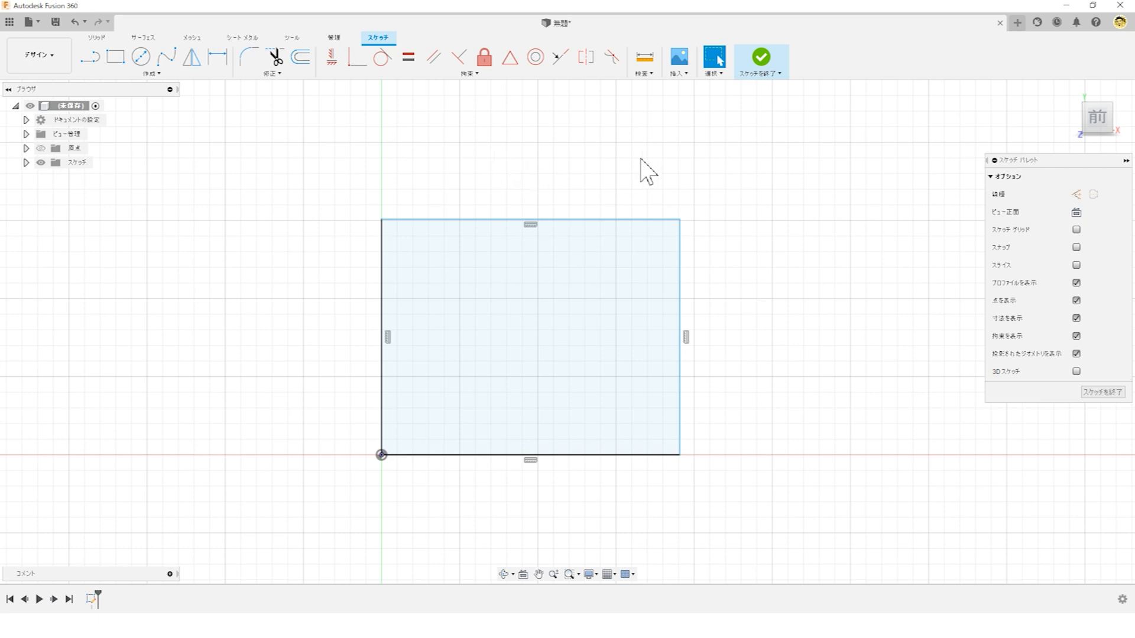
Step: Dimension the rectangle's top side and set its width to 100 mm
left_click(217, 56)
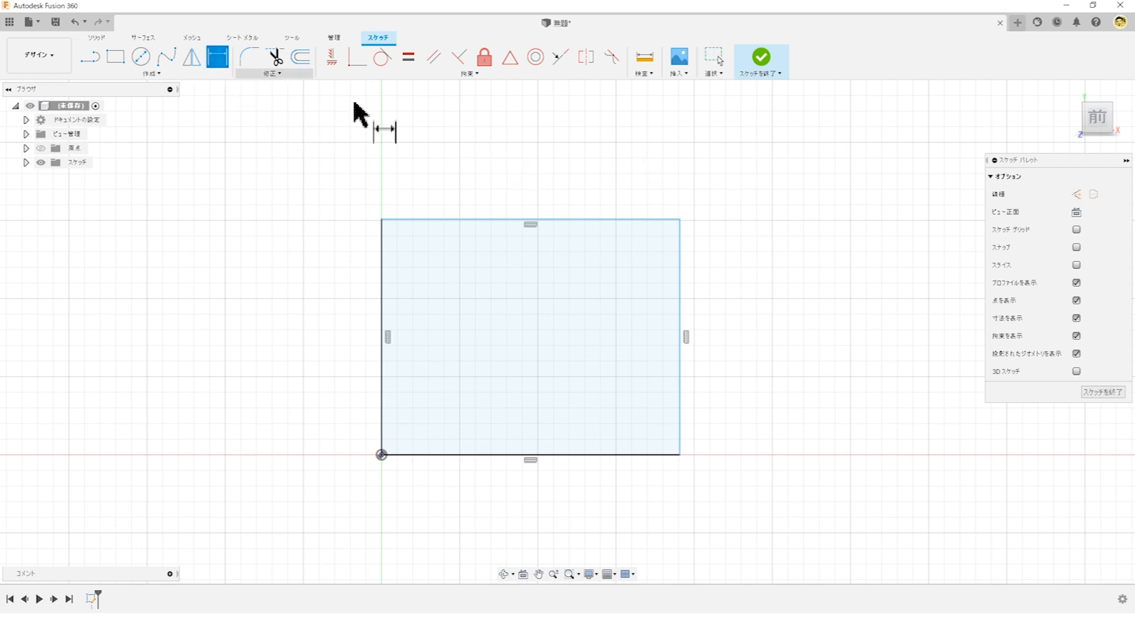
left_click(586, 218)
left_click(540, 175)
type("100")
key("Return")
Step: Dimension the rectangle's right side and set its height to 100 mm
left_click(694, 253)
left_click(746, 269)
type("100")
key("Return")
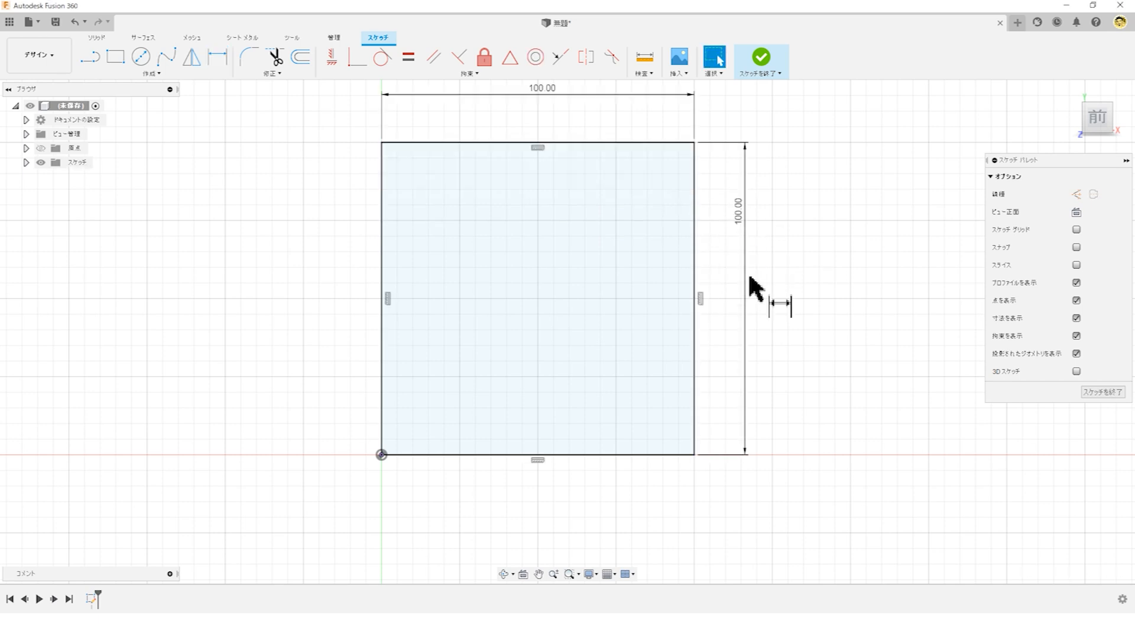
Step: Select the square's right side and upper-right corner point to check their constraint state, and clear the selection
key("Escape")
left_click(696, 185)
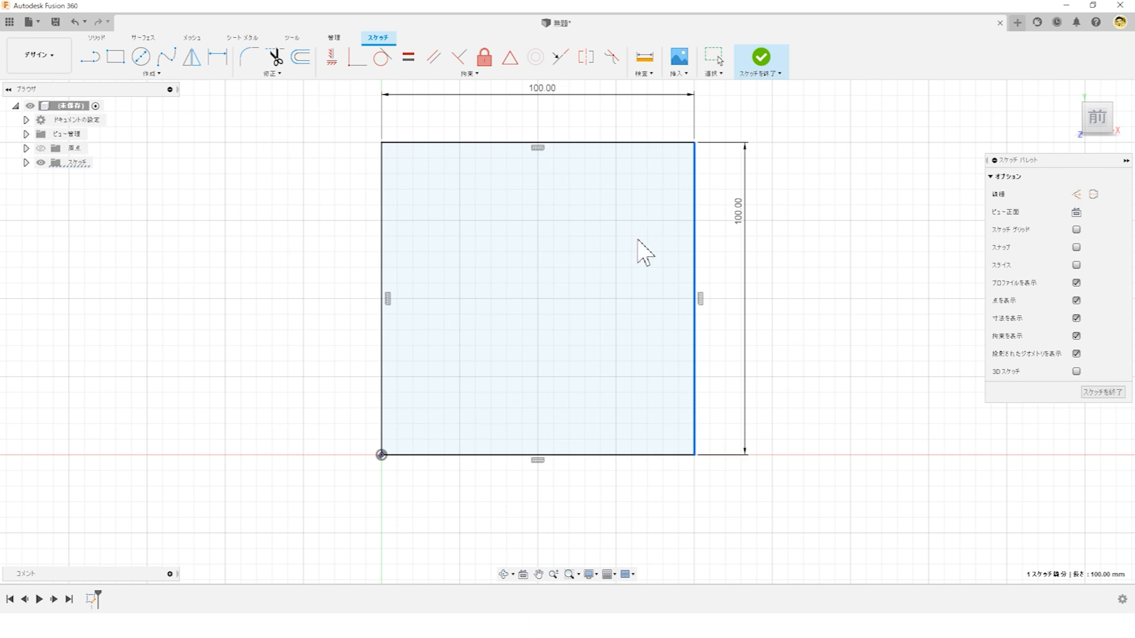
left_click(694, 142)
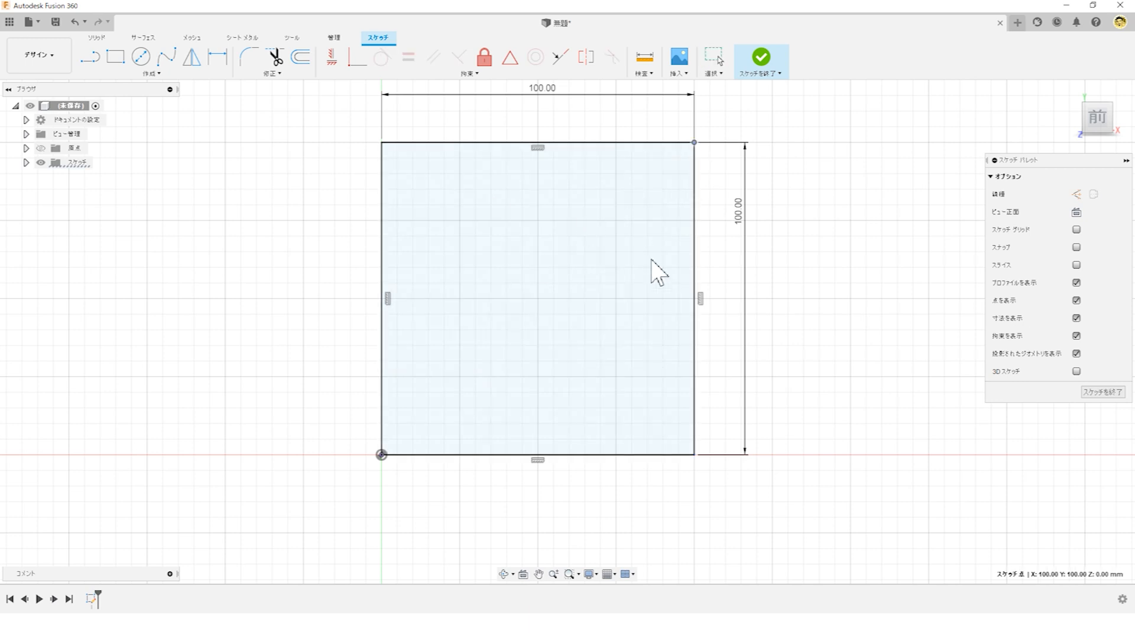
left_click(827, 195)
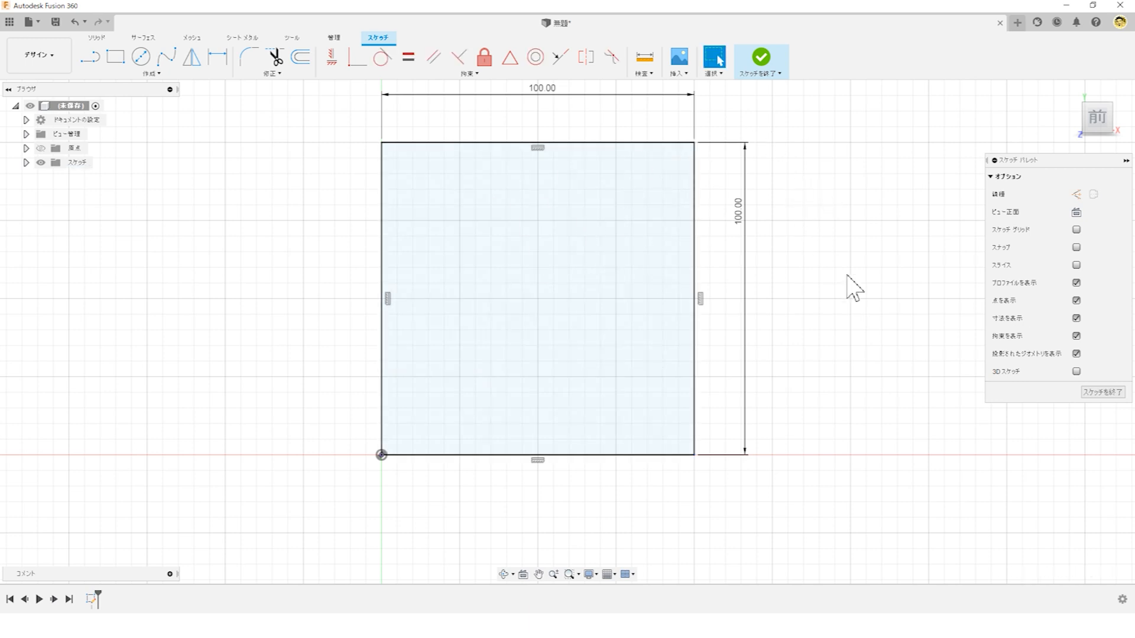
mouse_move(850, 221)
middle_mouse_down()
mouse_move(843, 254)
mouse_move(854, 269)
middle_mouse_up()
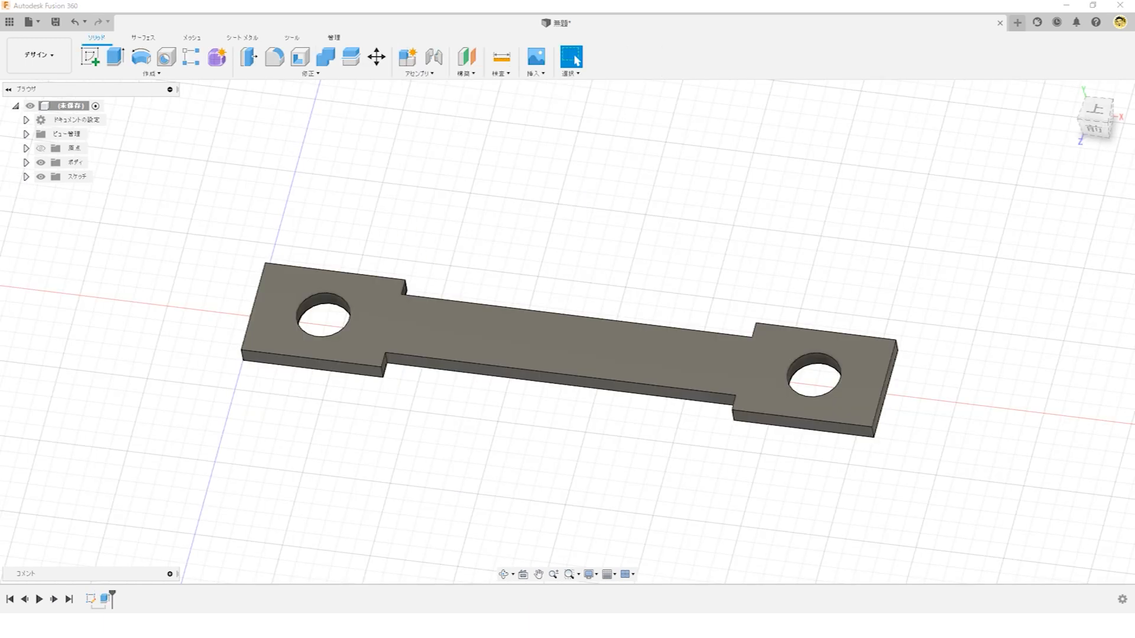
Step: Roll the history back to before the link plate's extrusion and open its base sketch for editing
middle_click_drag(993, 521, 961, 507, "shift")
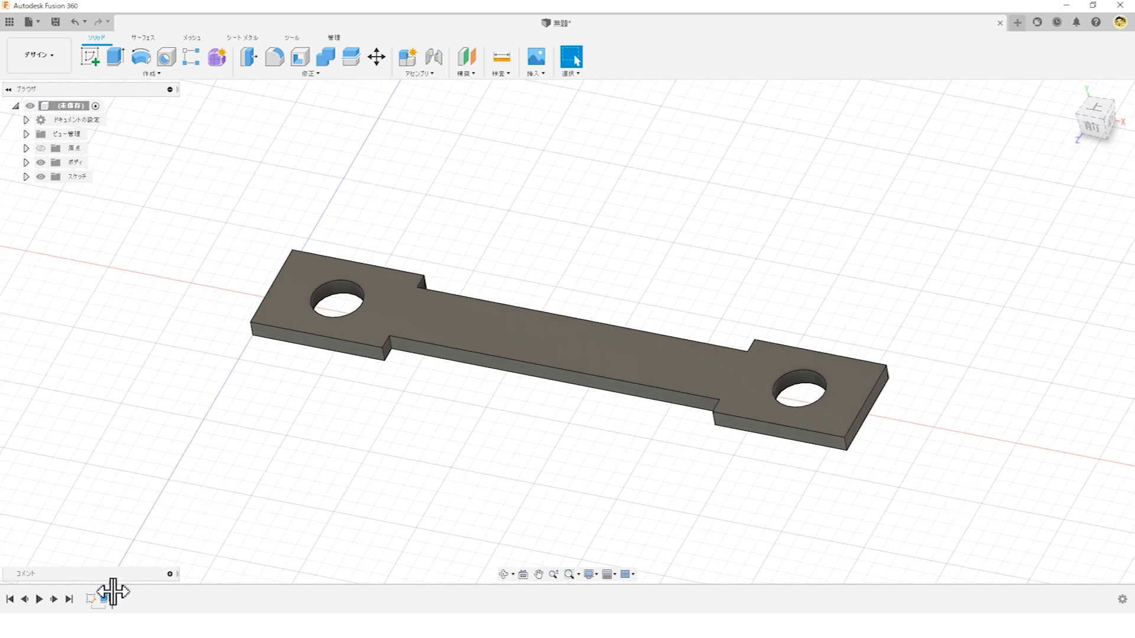
left_click_drag(108, 593, 98, 593)
right_click(92, 599)
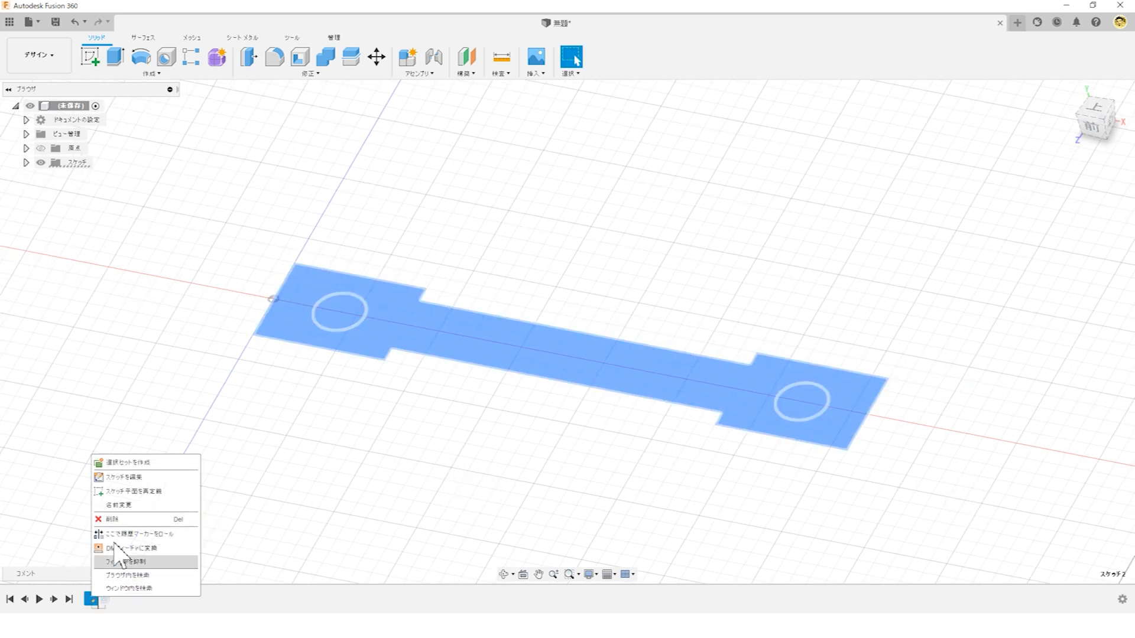
left_click(124, 477)
mouse_move(496, 408)
middle_mouse_down()
mouse_move(495, 435)
mouse_move(443, 407)
middle_mouse_up()
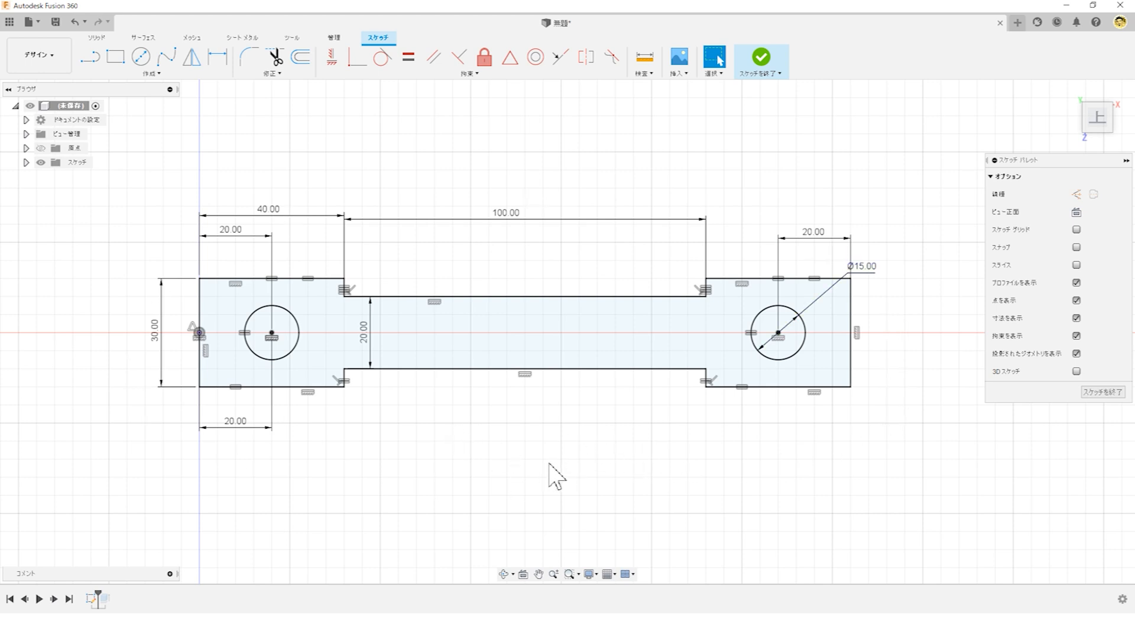
Step: Select the middle section's two long edges, the right edge with the right hole's centre, and the left edge to examine their dimensional relations
left_click(476, 369)
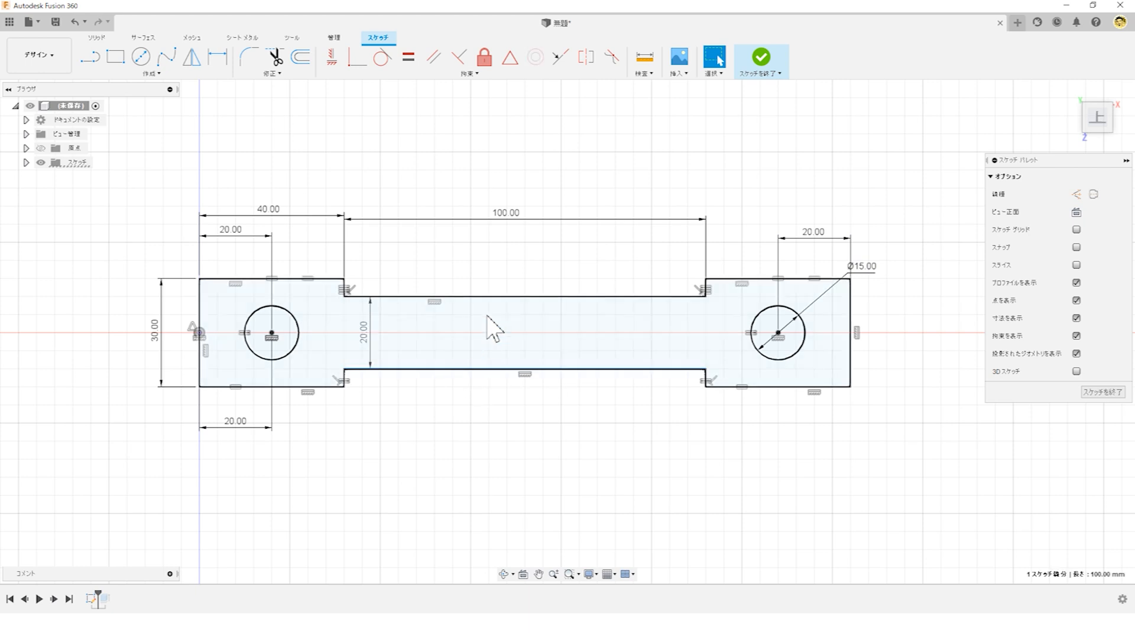
left_click(494, 297, "ctrl")
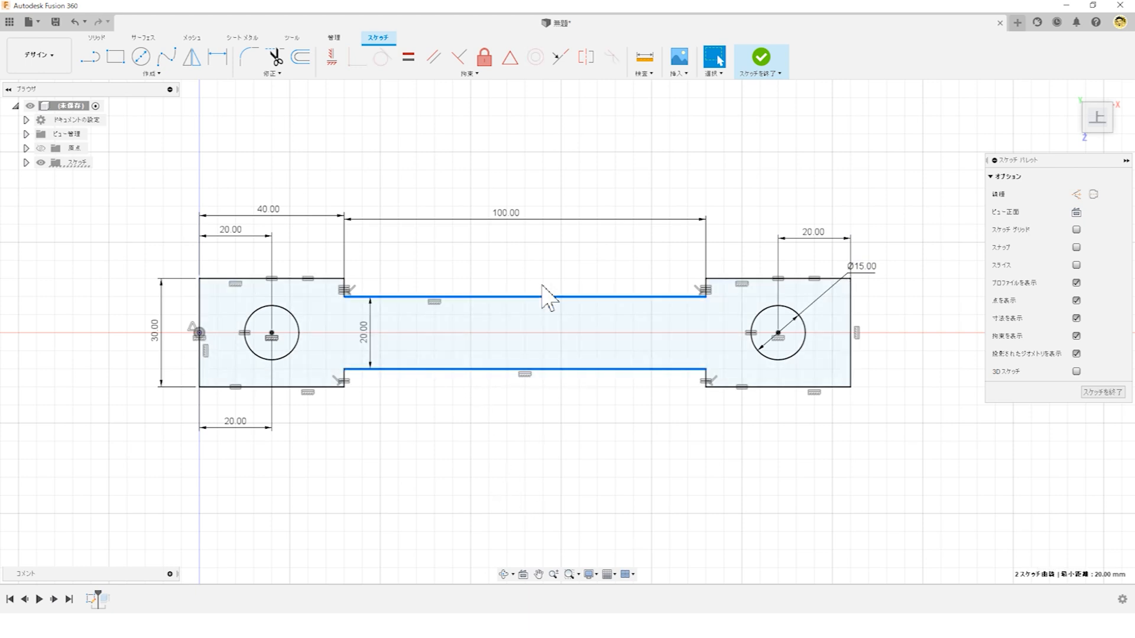
left_click(530, 454)
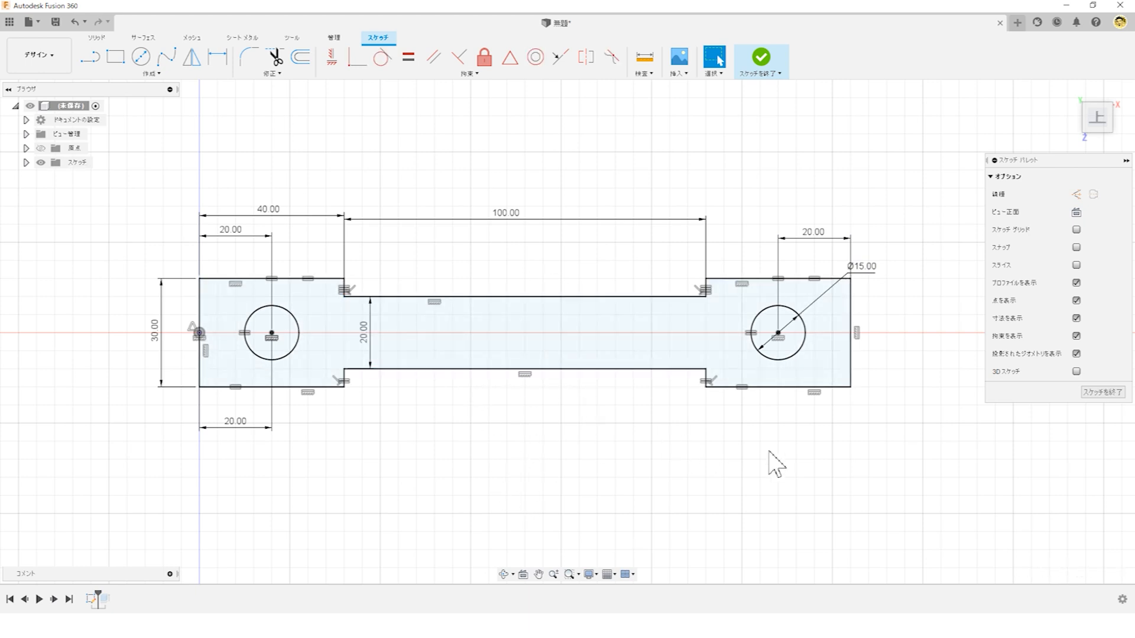
left_click(851, 290)
left_click(778, 333, "ctrl")
left_click(200, 312)
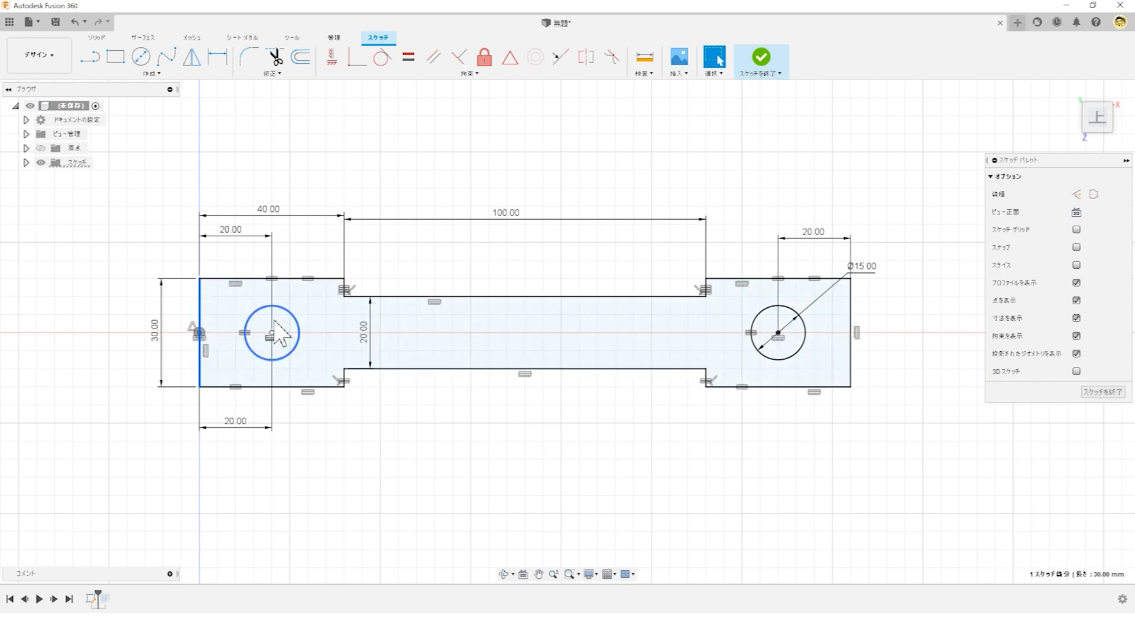
Step: Set the middle section's length to 120 mm and return it to 100 mm to test how the right hole follows
double_click(523, 220)
key("Return")
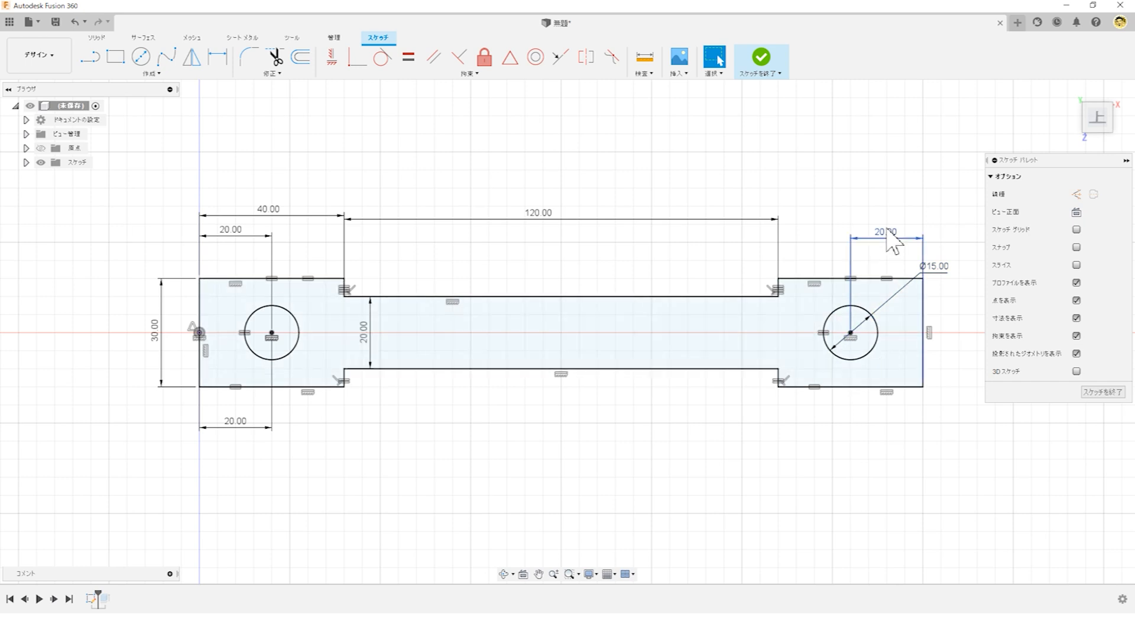
double_click(538, 214)
type("100")
key("Return")
Step: Delete the dimension from the right hole to the right edge and the upper duplicate dimension of the left hole
left_click(778, 243)
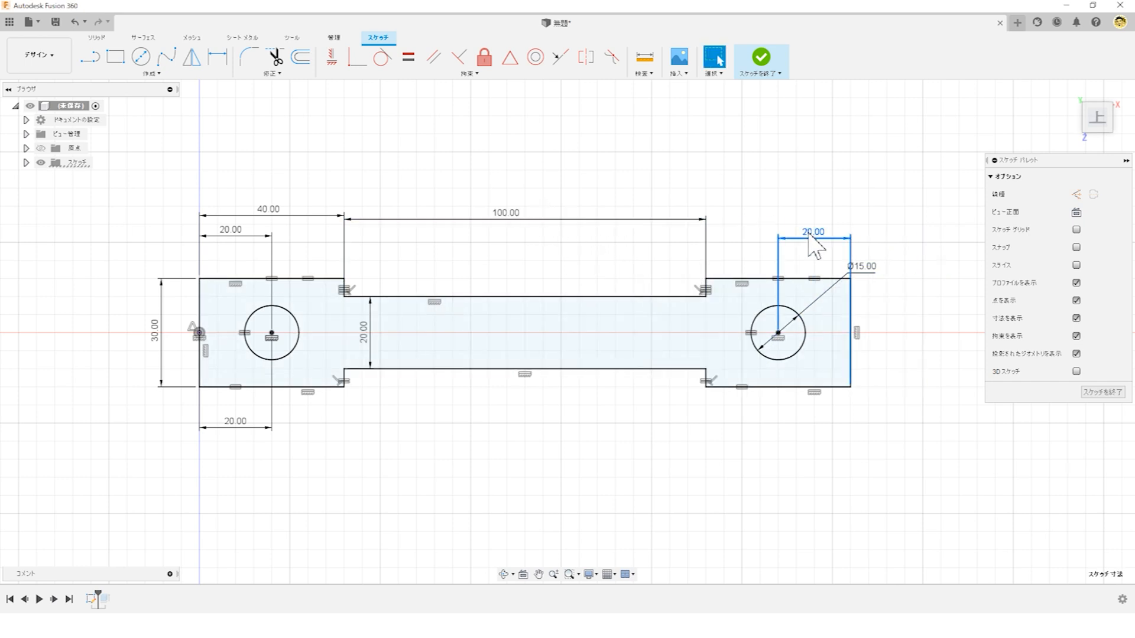
key("Delete")
left_click(226, 239)
key("Delete")
Step: Dimension the distance between the two hole centres at 140 mm, placing it below the profile
left_click(218, 57)
left_click(272, 334)
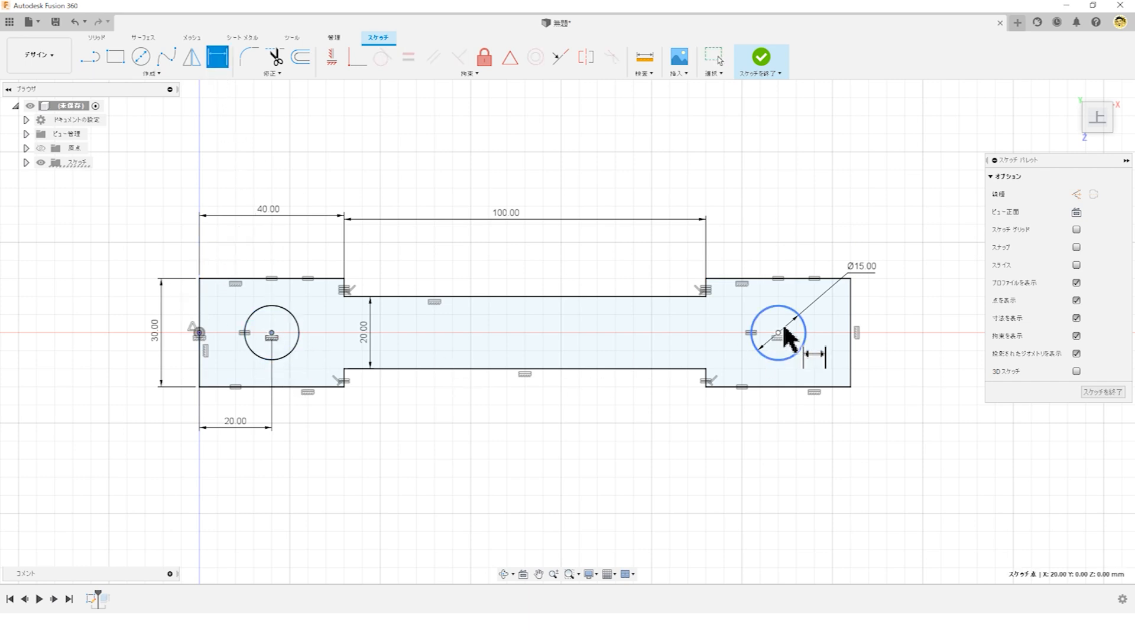
left_click(778, 333)
left_click(554, 454)
key("Return")
Step: Set the middle section's length to 120 mm and the distance between the hole centres to 160 mm
double_click(511, 214)
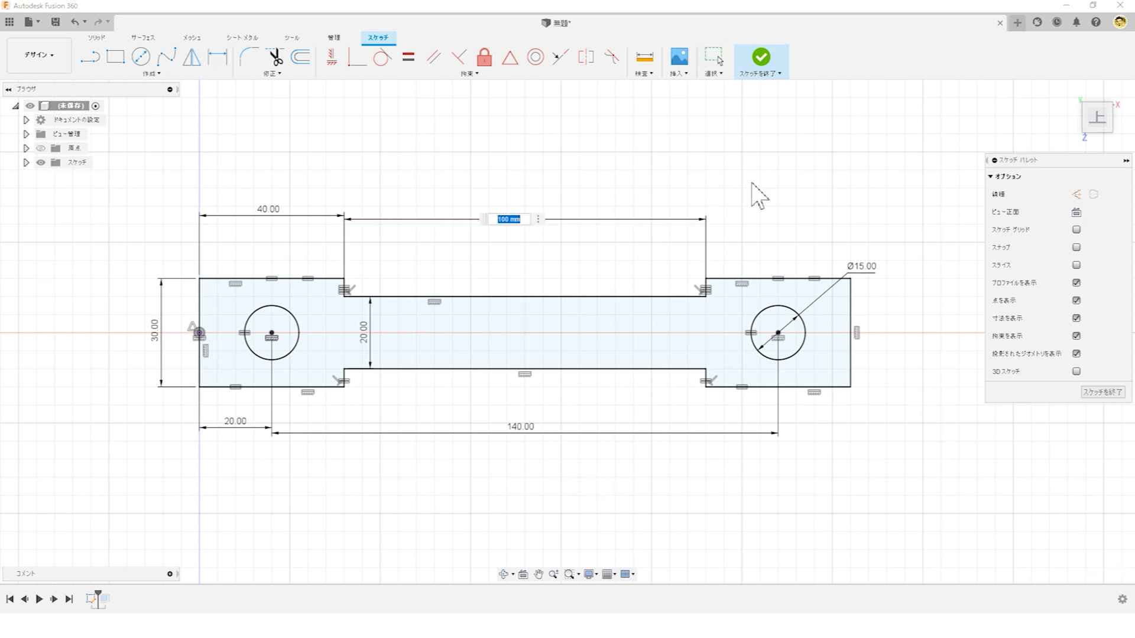
key("Return")
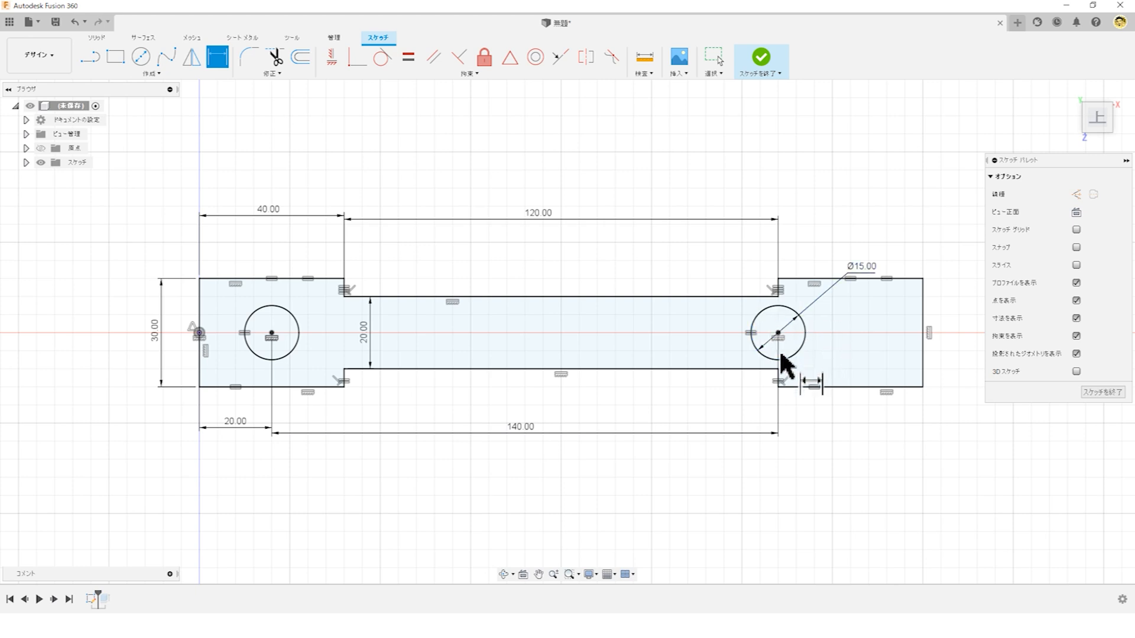
double_click(528, 425)
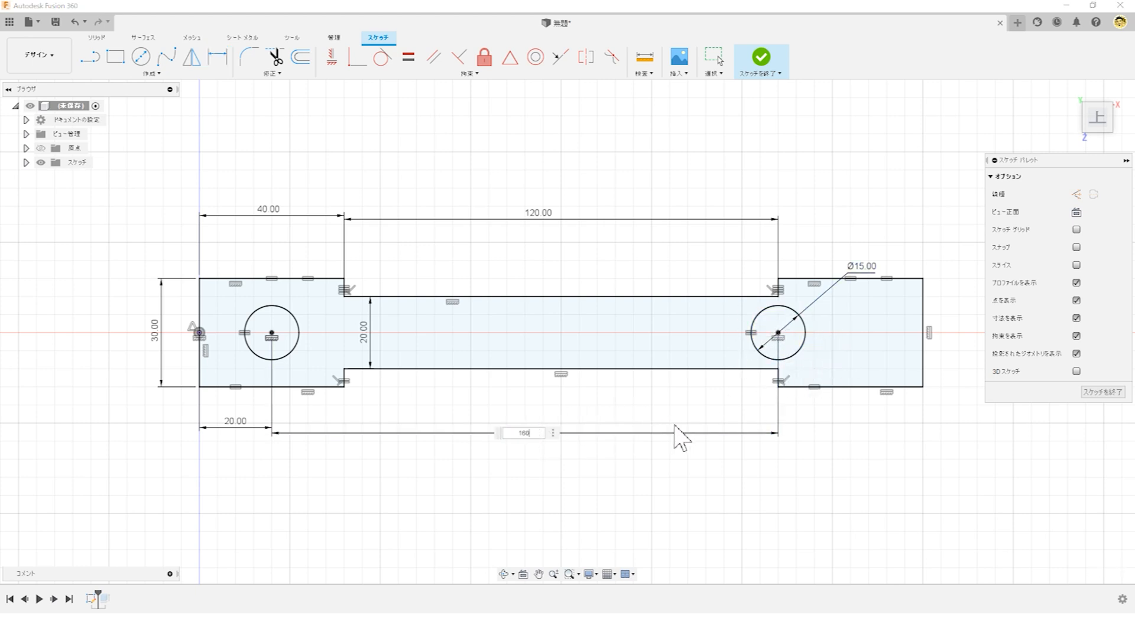
type("160")
key("Return")
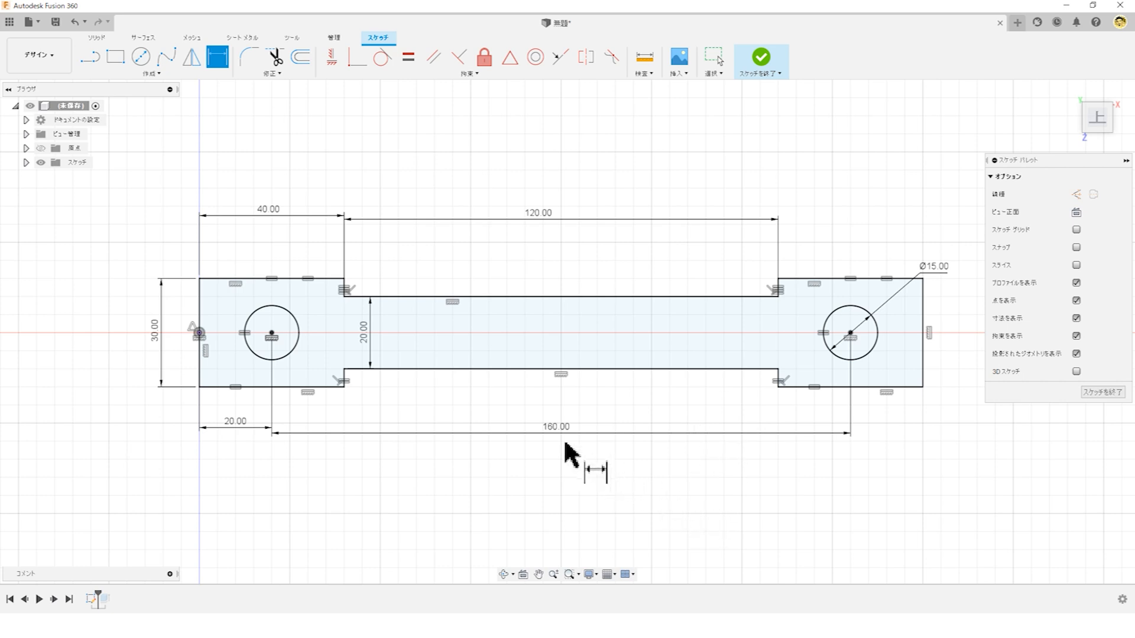
Step: Delete the dimension between the hole centres and dimension the right hole's centre 20 mm from the right edge
key("Delete")
left_click(851, 334)
left_click(921, 328)
left_click(895, 236)
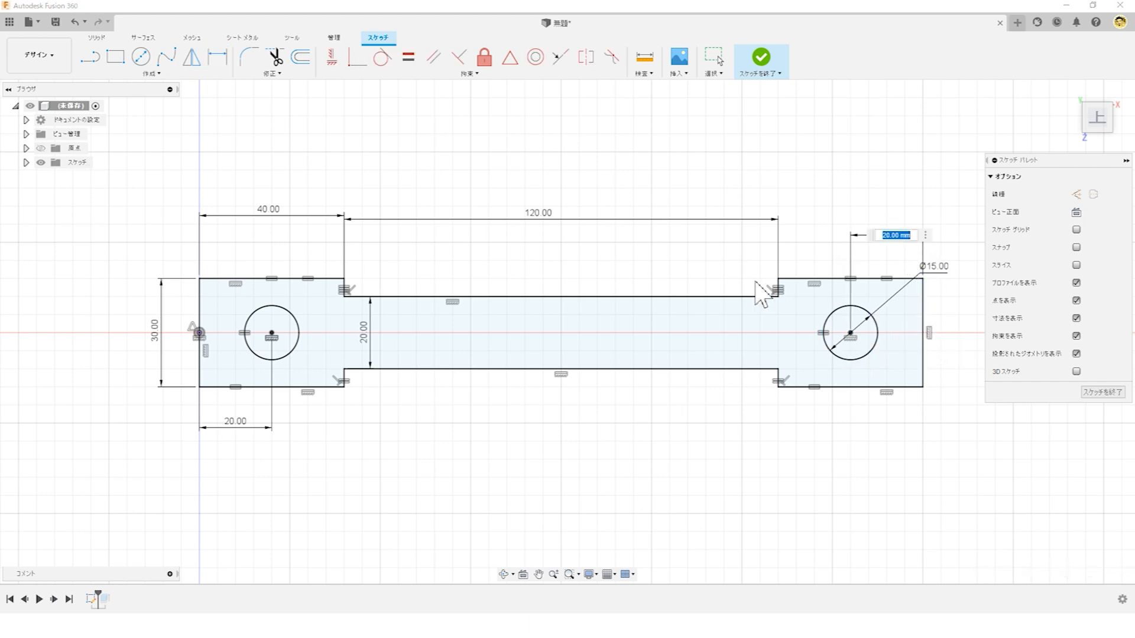
key("Return")
key("Escape")
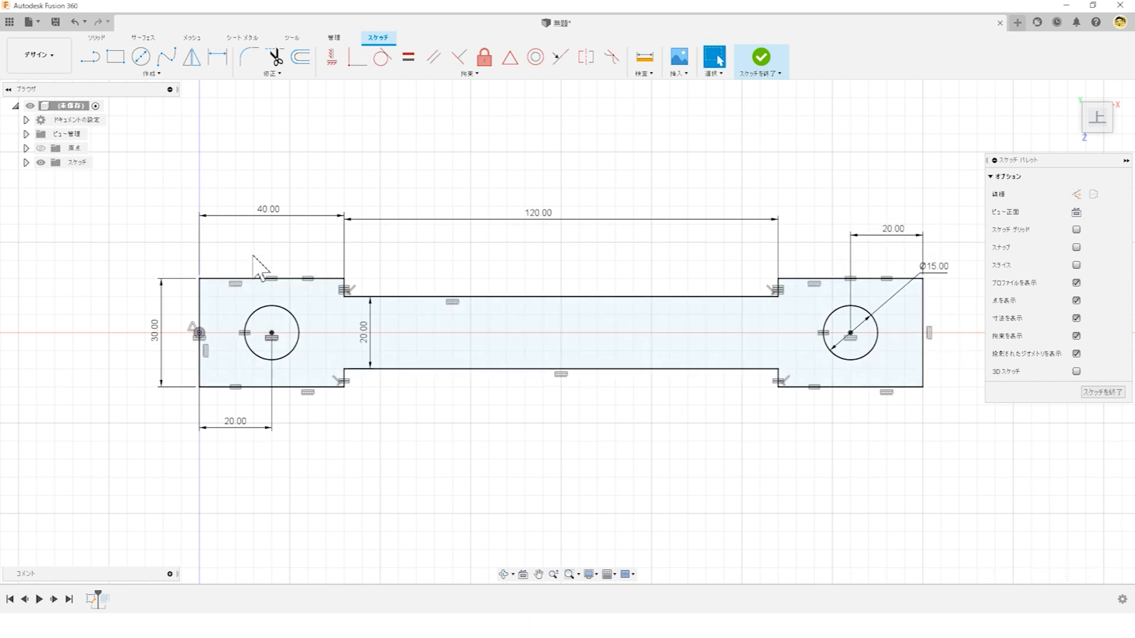
Step: Set the middle section's length to 100 mm and then to 80 mm
double_click(538, 213)
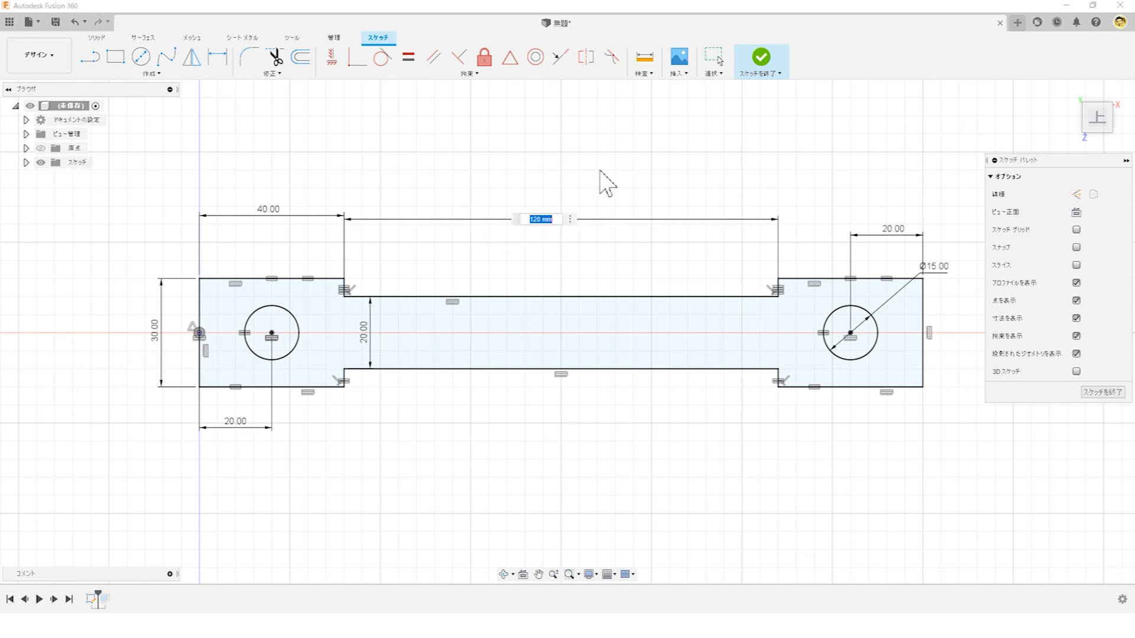
key("Return")
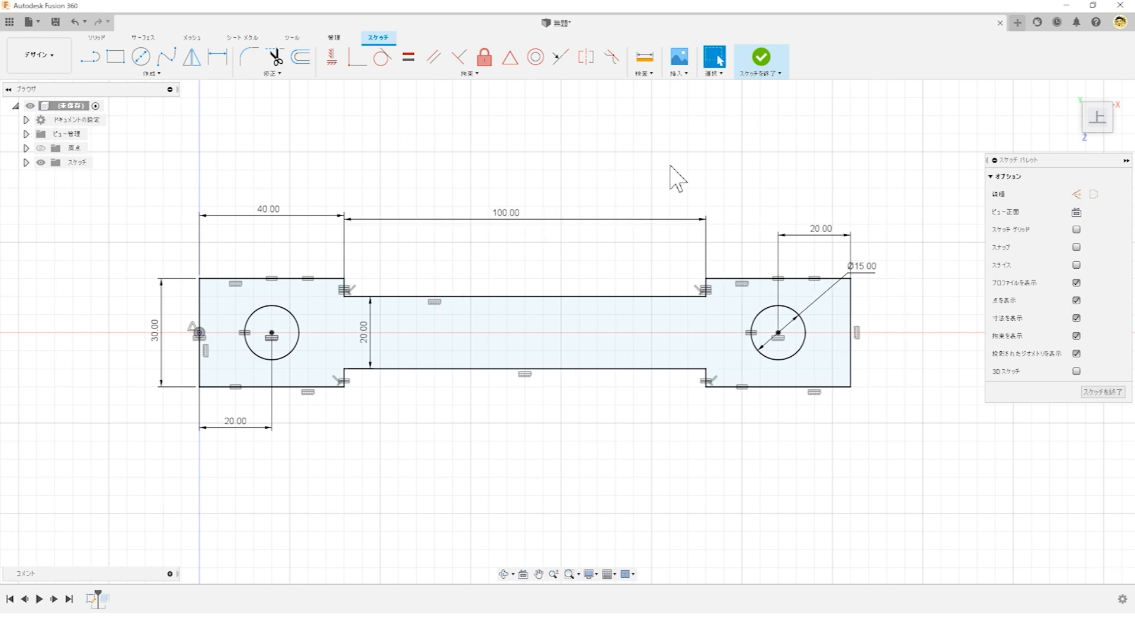
double_click(507, 214)
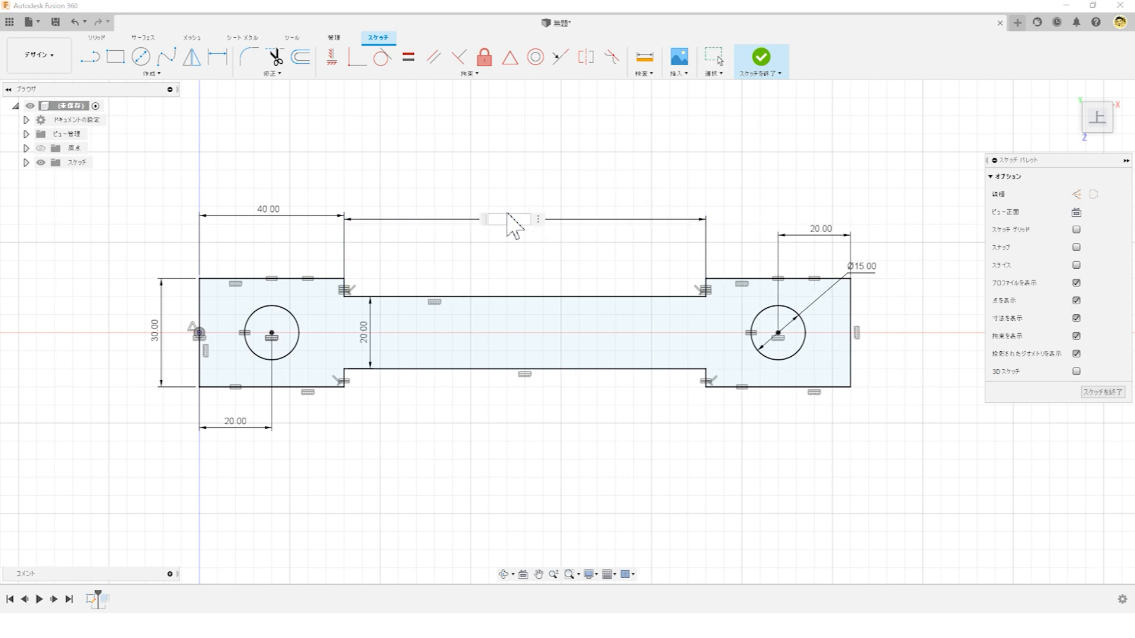
type("80")
key("Return")
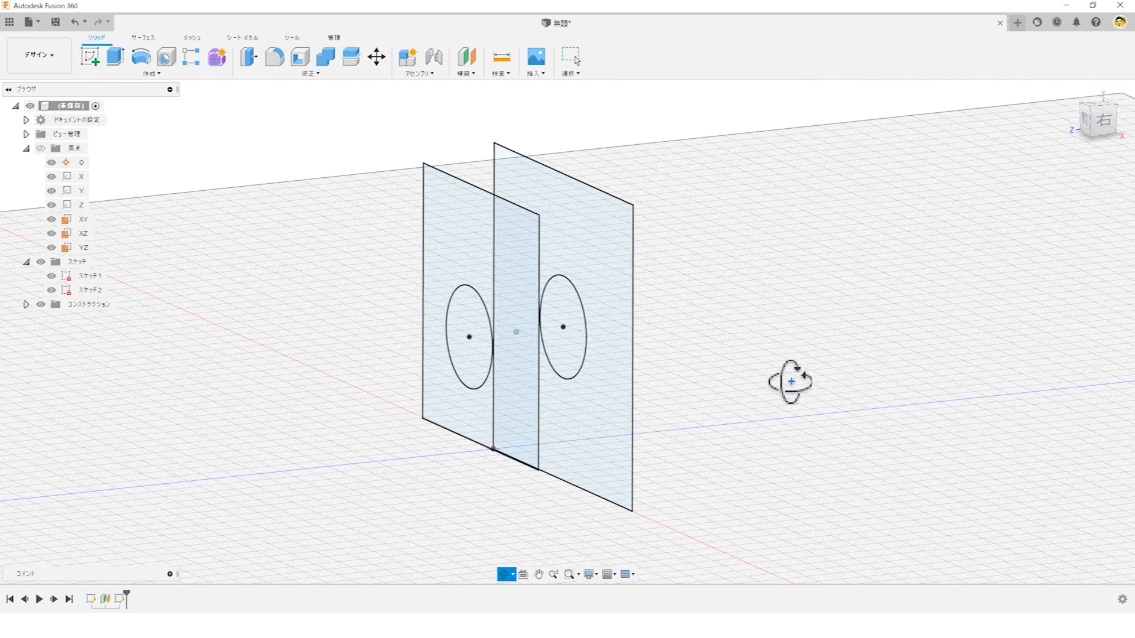
Step: Examine the two parallel square-and-circle sketches from several angles and highlight スケッチ1 and スケッチ2 in turn
mouse_move(793, 381)
middle_mouse_down("shift")
mouse_move(760, 388)
mouse_move(792, 380)
mouse_move(792, 394)
middle_mouse_up("shift")
mouse_move(887, 397)
middle_mouse_down("shift")
mouse_move(871, 398)
mouse_move(935, 398)
mouse_move(884, 393)
mouse_move(867, 362)
middle_mouse_up("shift")
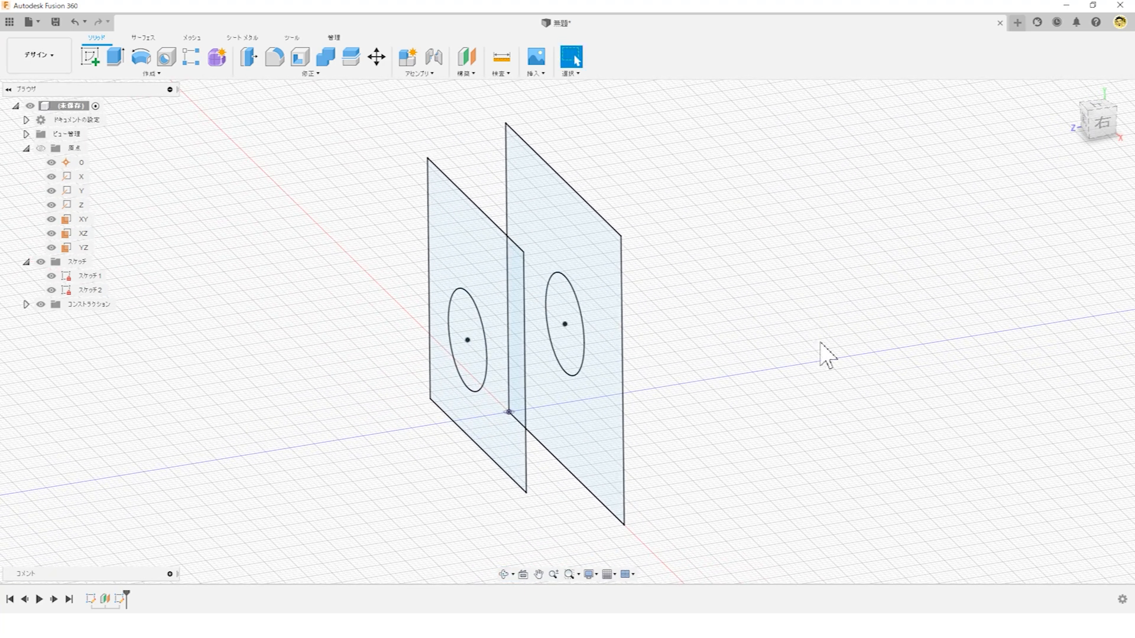
middle_click_drag(794, 376, 802, 353)
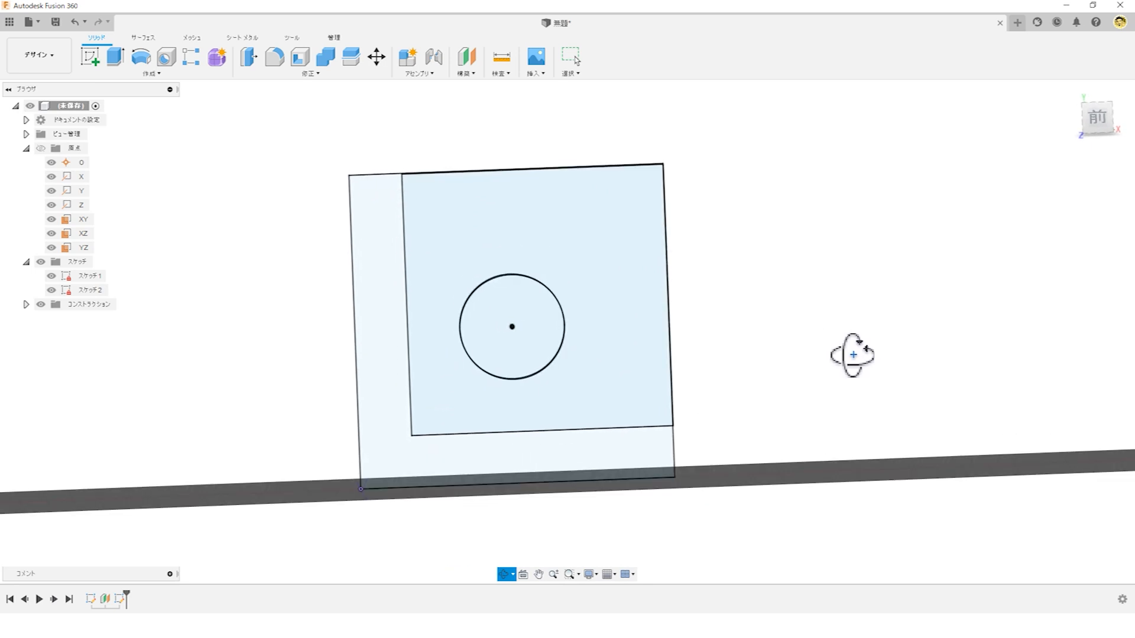
middle_click_drag(842, 356, 742, 405, "shift")
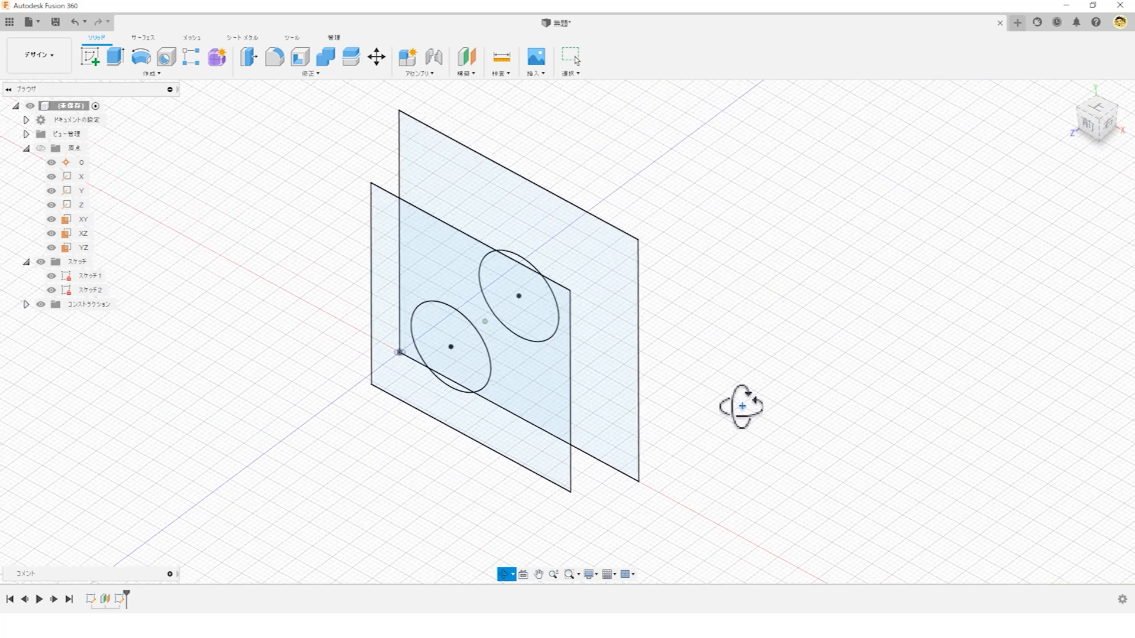
left_click(79, 277)
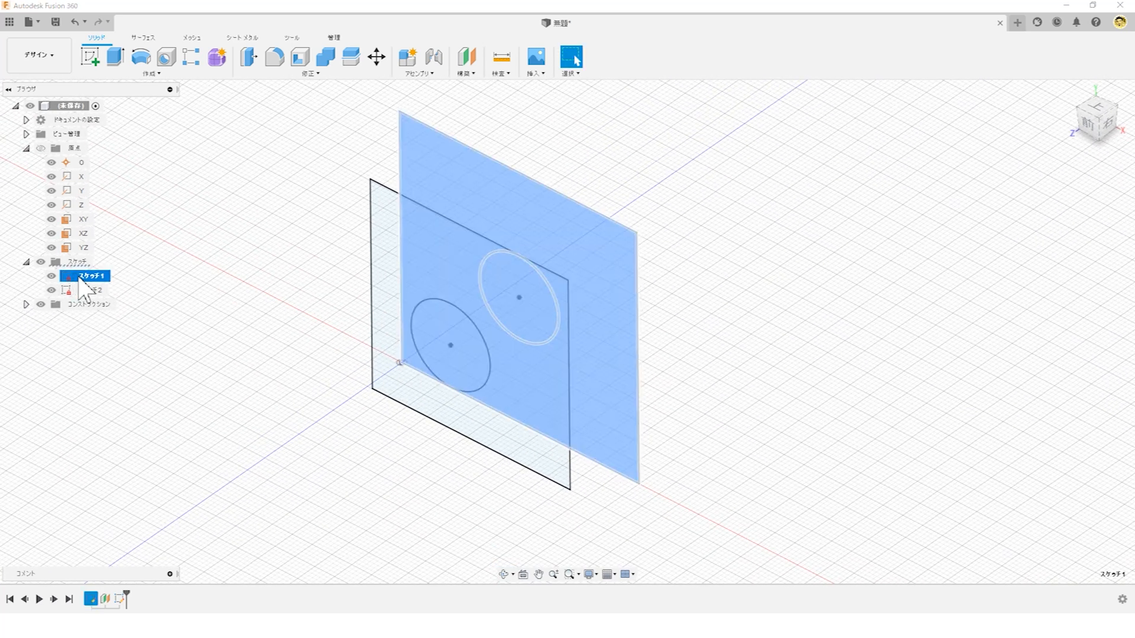
left_click(83, 290)
Step: Open スケッチ1 for editing, examine the dimensions of its square and circle, and finish the sketch
right_click(87, 280)
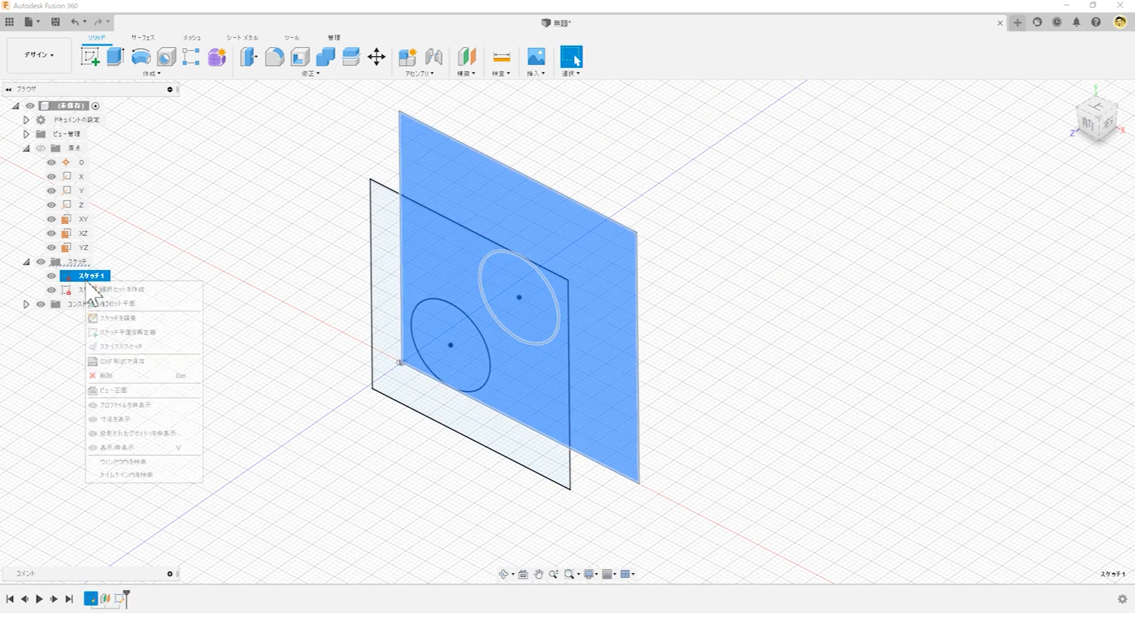
left_click(118, 320)
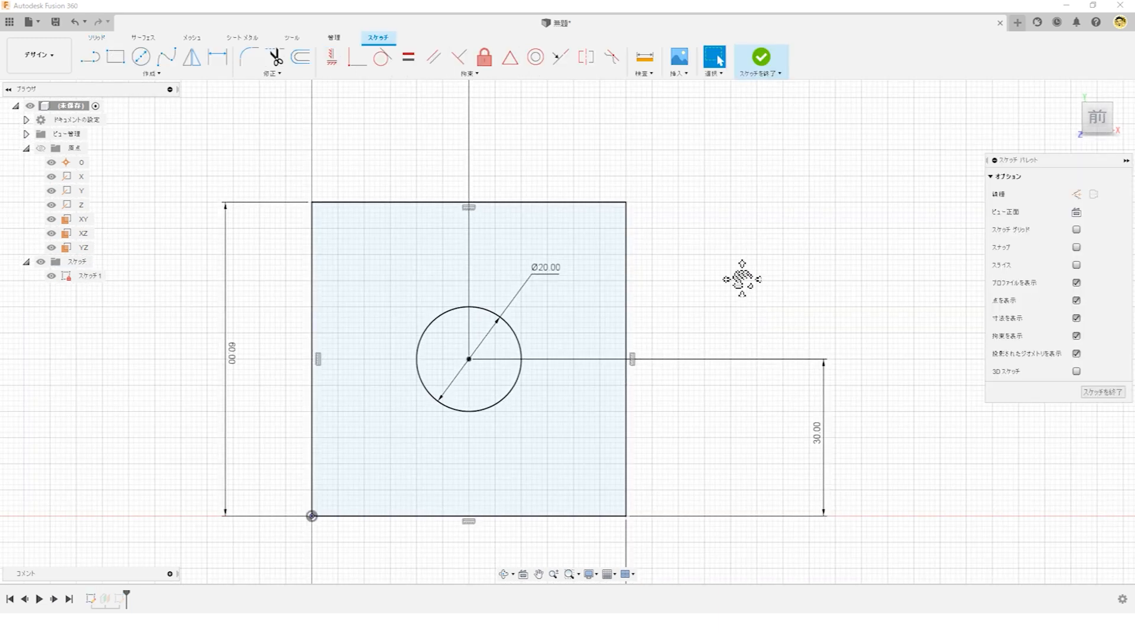
scroll(757, 253, "down", 4)
middle_click_drag(759, 255, 735, 300)
scroll(743, 284, "up", 1)
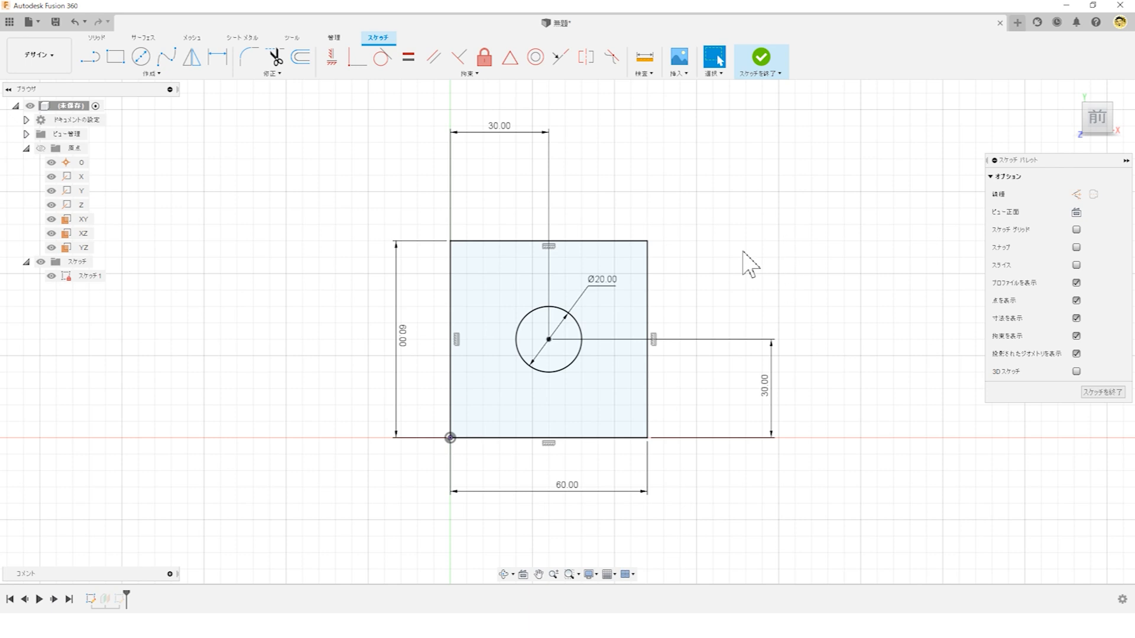
left_click(769, 59)
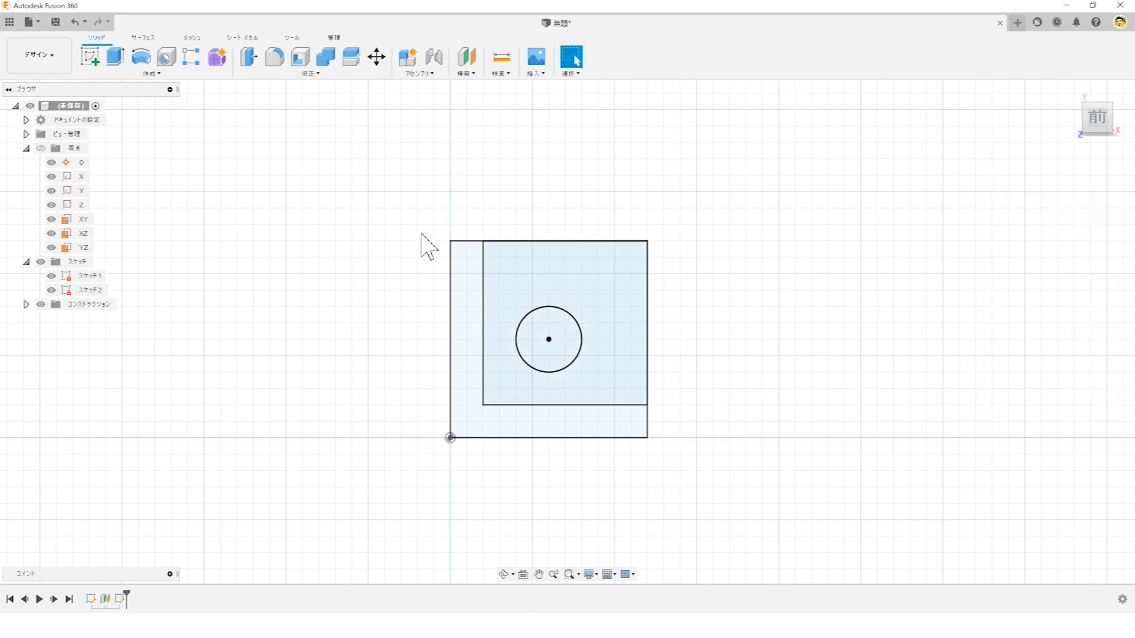
Step: Open スケッチ2 for editing and examine the dimensions of its square and circle relative to the geometry behind
left_click(91, 290)
left_click_drag(344, 290, 343, 328)
key("Escape")
right_click(102, 291)
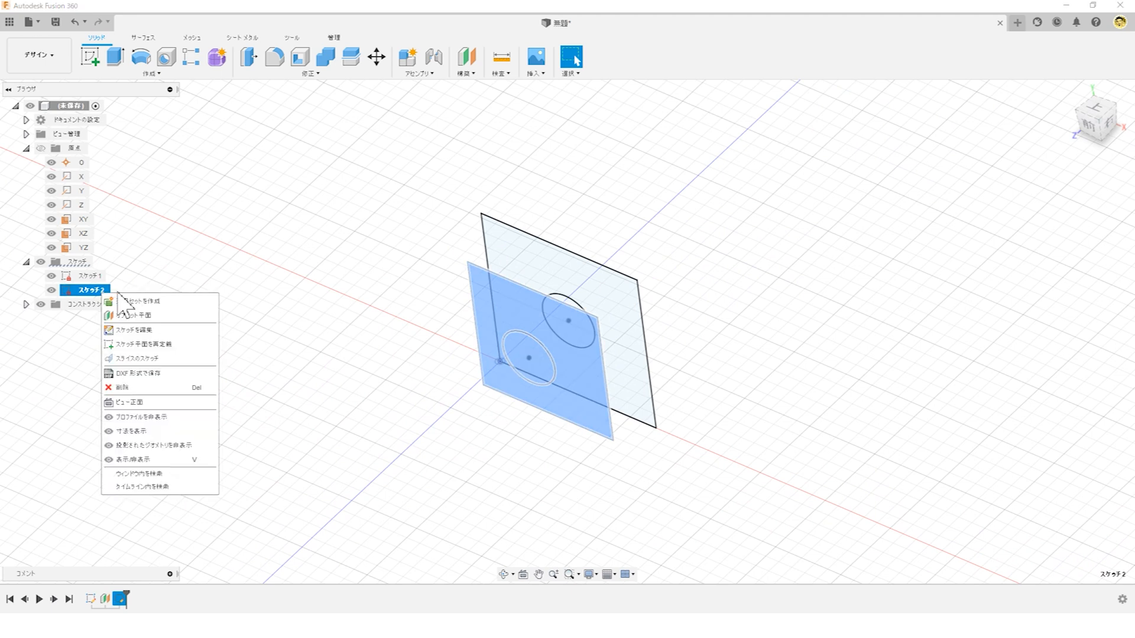
left_click(127, 327)
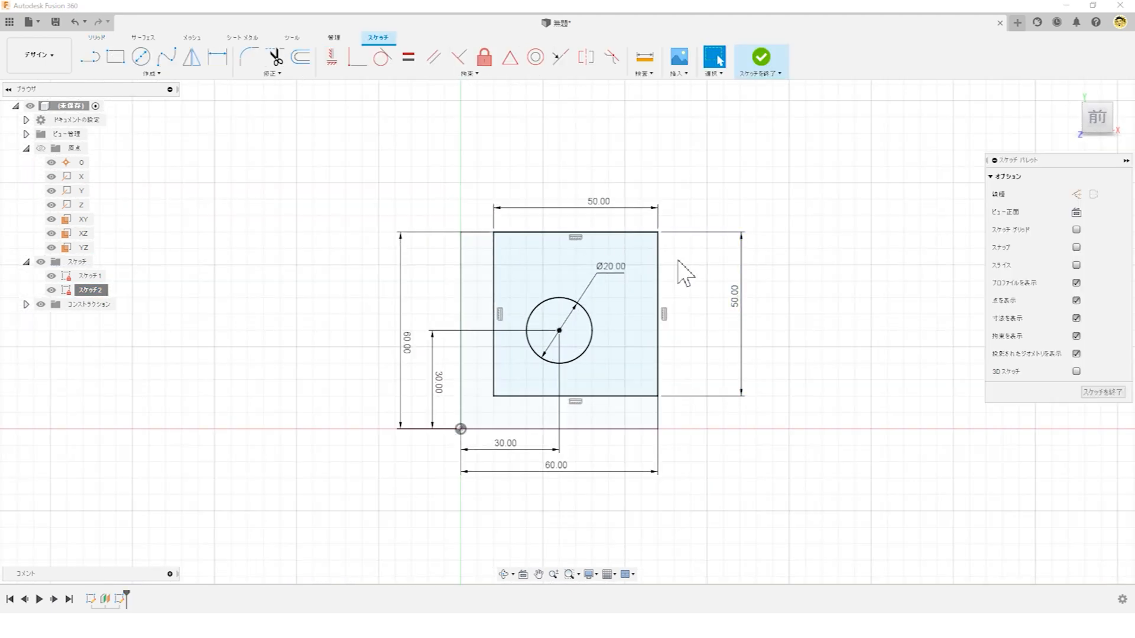
scroll(676, 271, "up", 4)
middle_click_drag(706, 287, 704, 274)
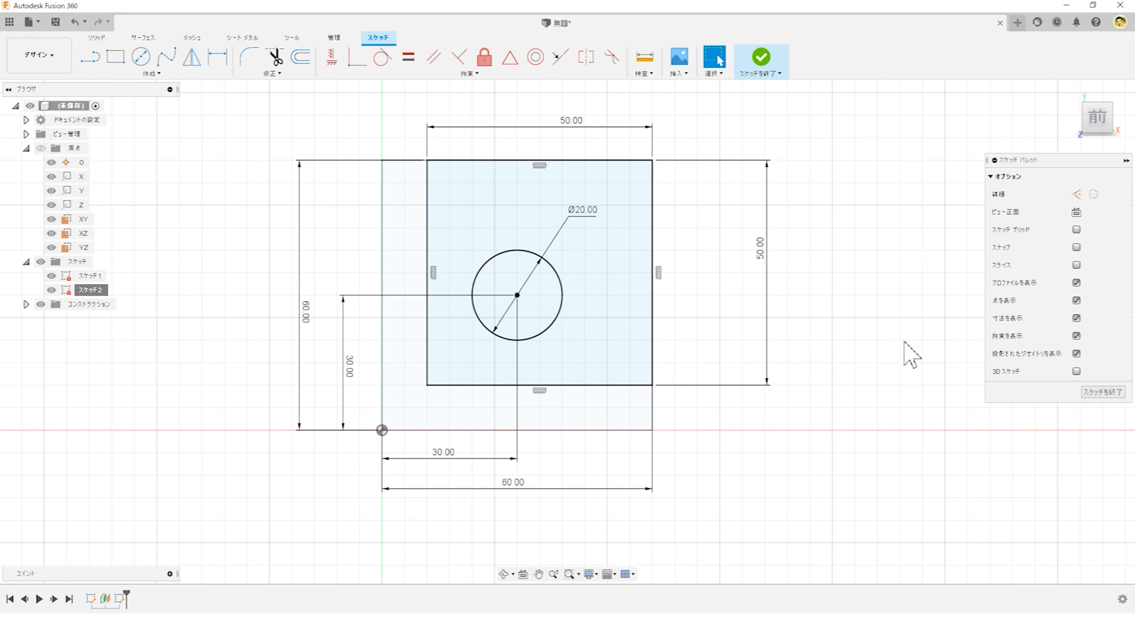
Step: Hide and show スケッチ1 to compare it with the geometry of スケッチ2, and finish the sketch
left_click(50, 276)
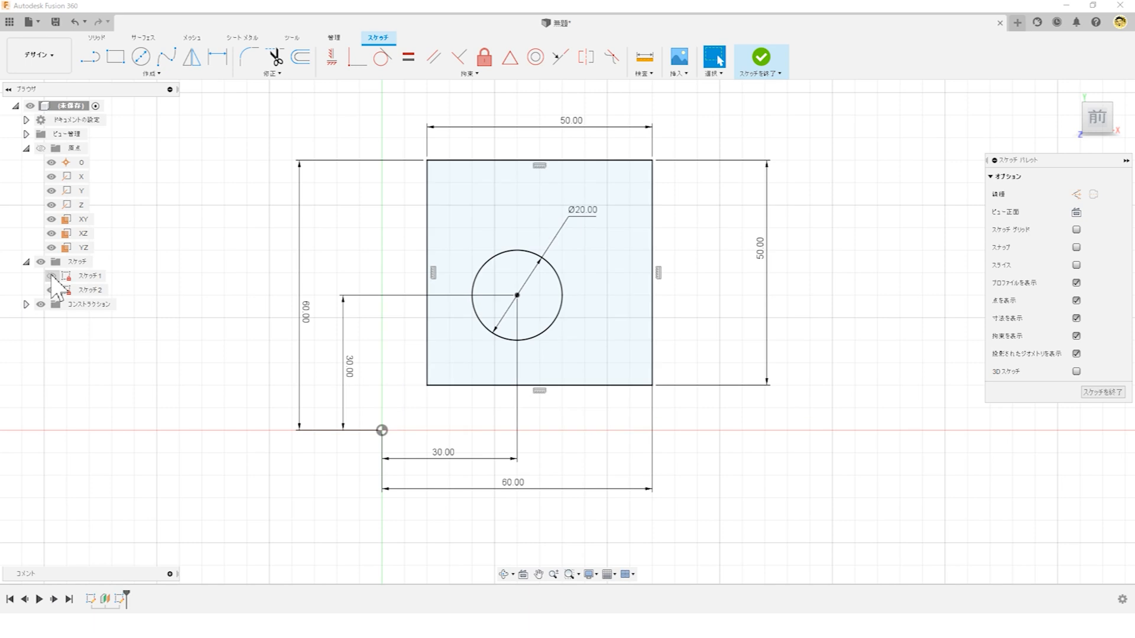
left_click(53, 276)
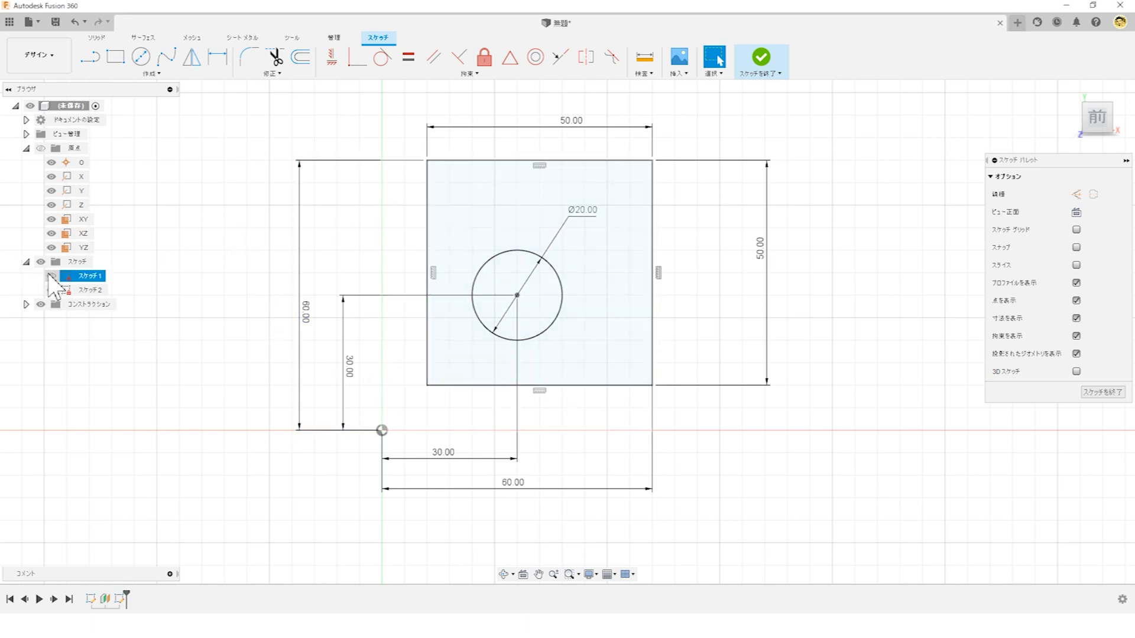
left_click(51, 276)
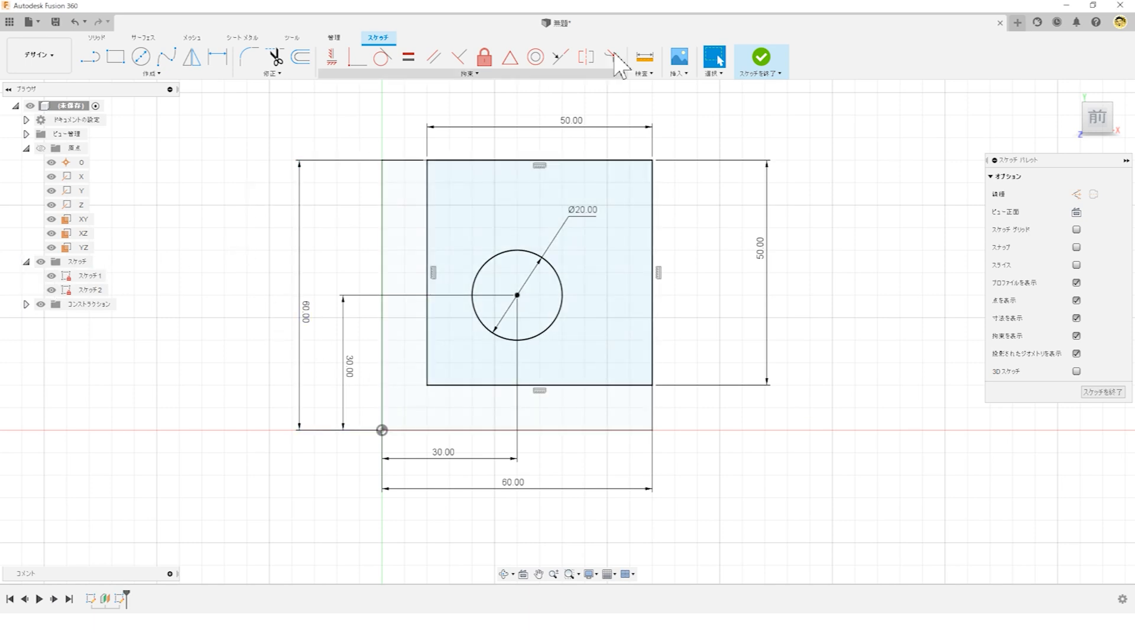
left_click(761, 57)
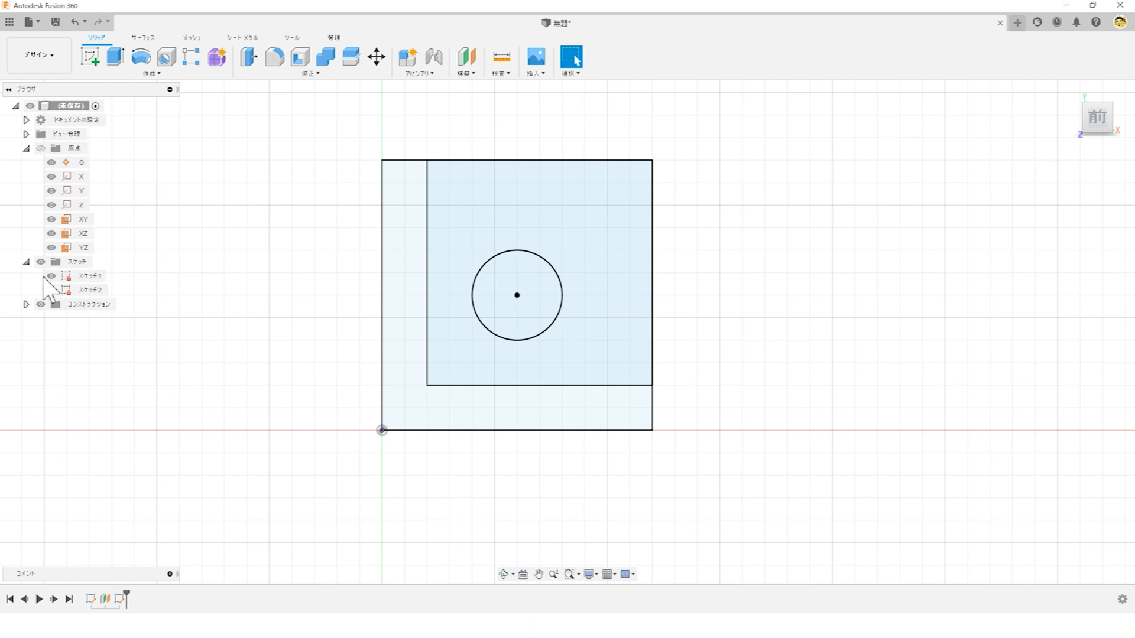
Step: Toggle the visibility of スケッチ1 and スケッチ2 and view the model at an angle
left_click(51, 276)
left_click(51, 290)
middle_click_drag(583, 240, 566, 231, "shift")
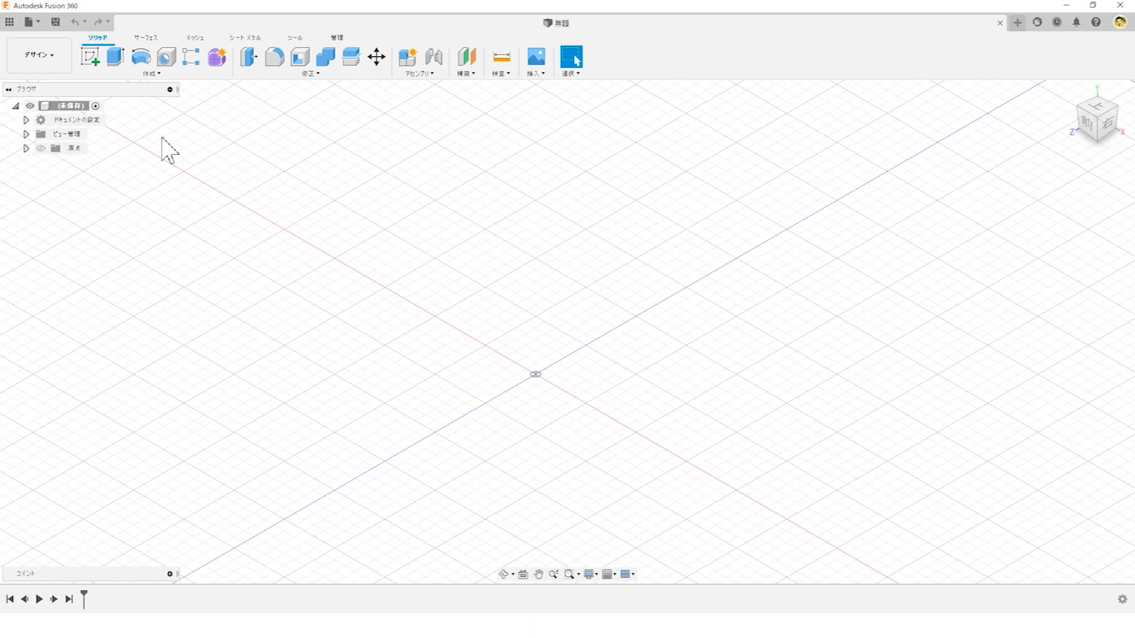
Step: Start a sketch on the front XY plane and draw a two-point rectangle about 96 × 83 mm with one corner at the origin
left_click(90, 57)
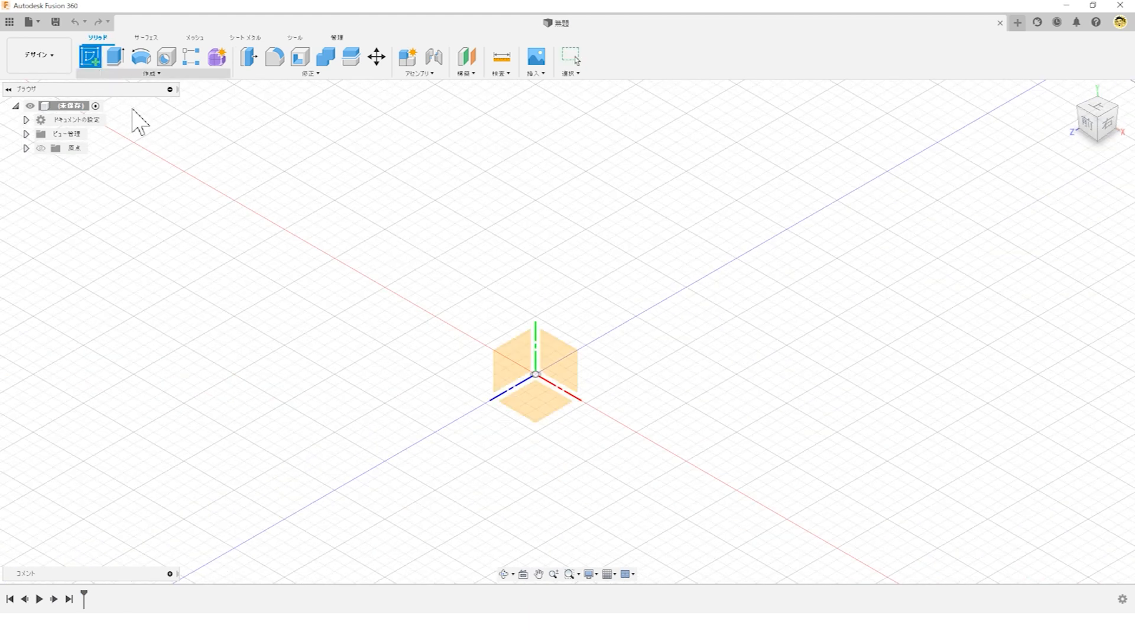
left_click(565, 355)
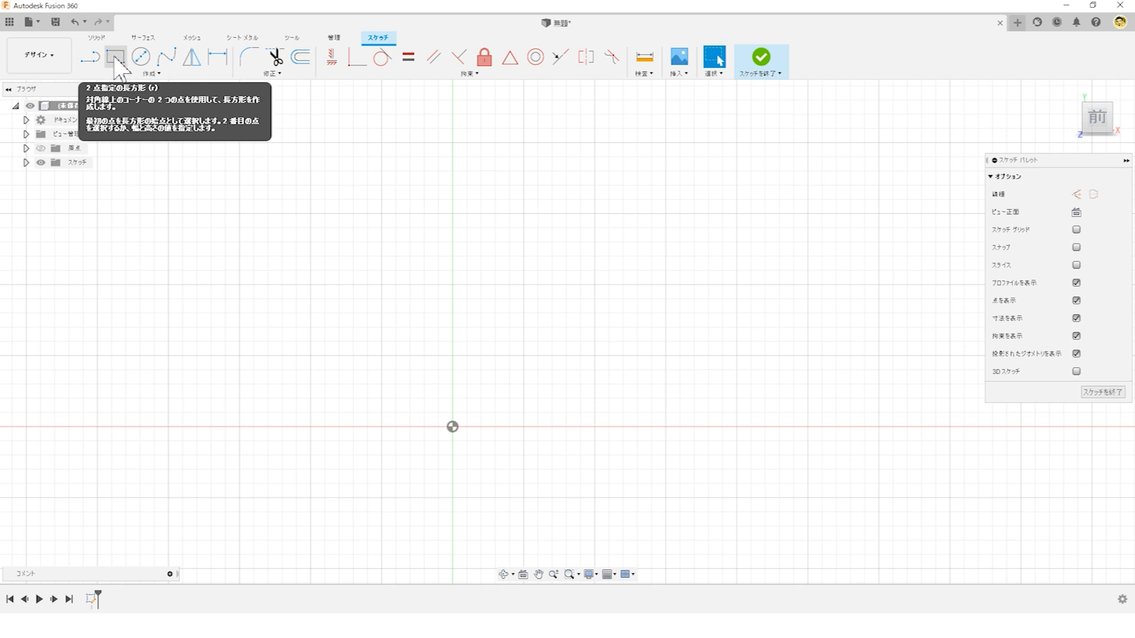
left_click(115, 58)
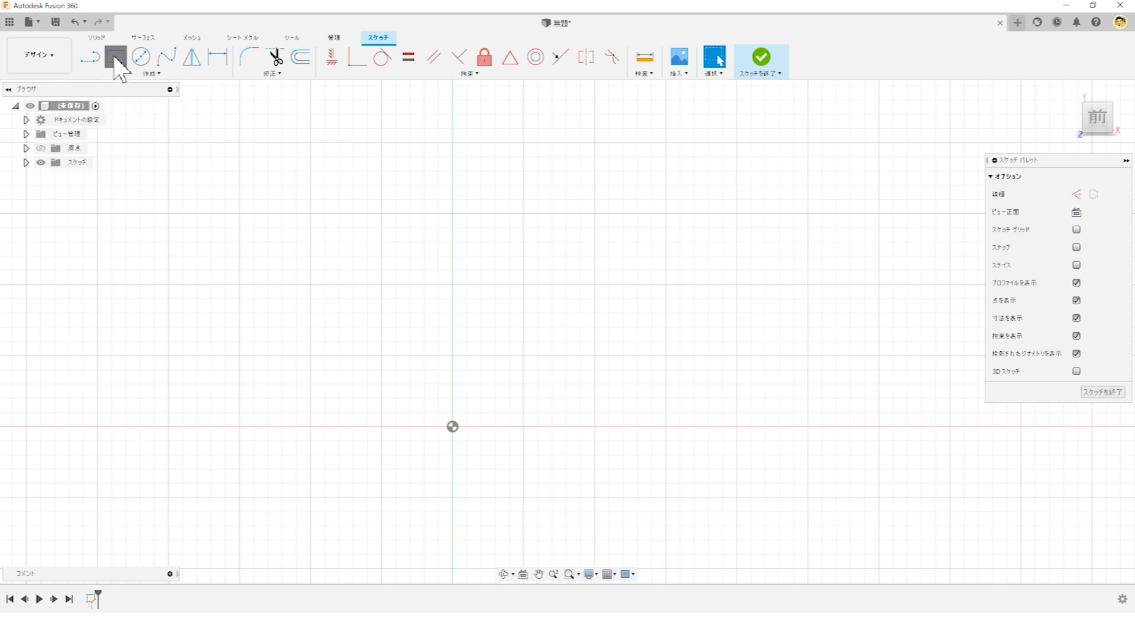
left_click(452, 426)
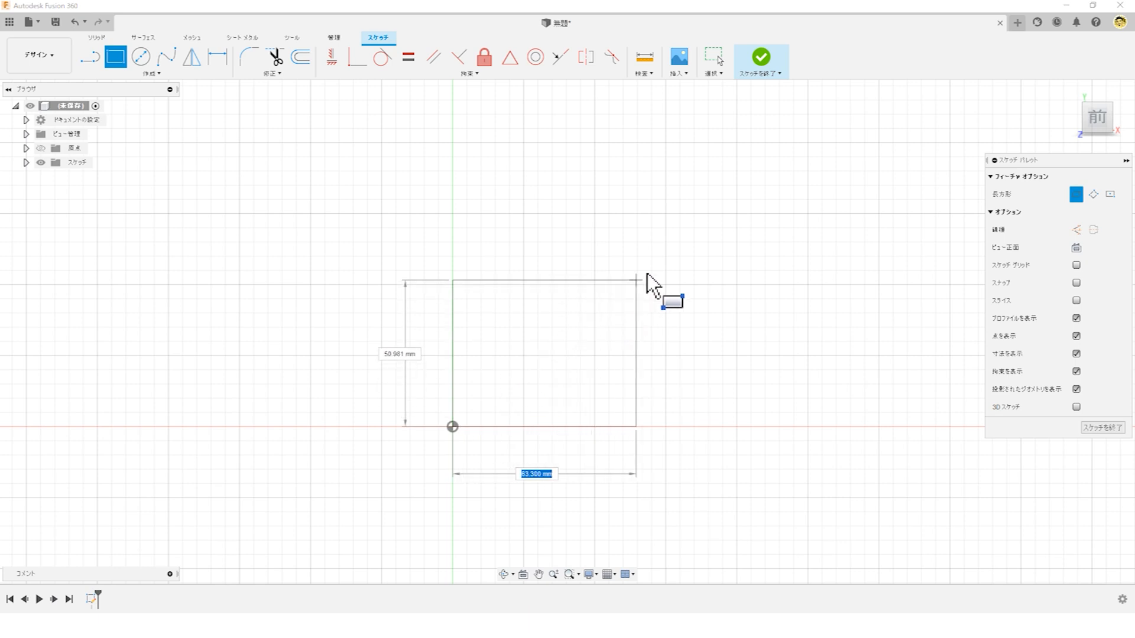
left_click(726, 192)
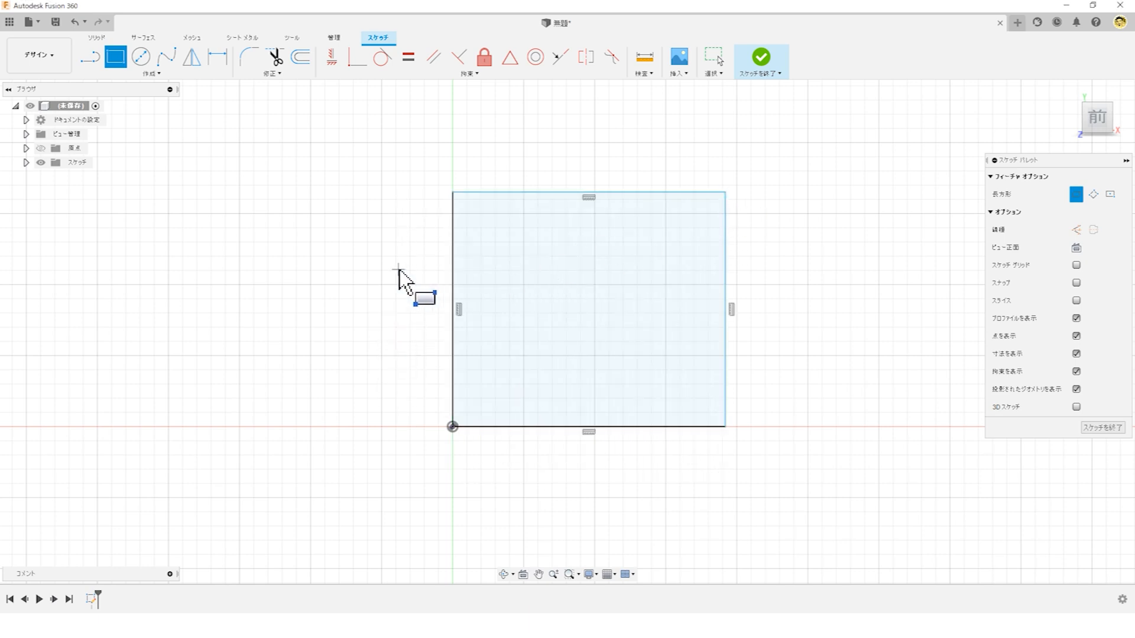
key("Escape")
Step: Dimension the rectangle's vertical side through the origin at 60 mm
left_click(217, 57)
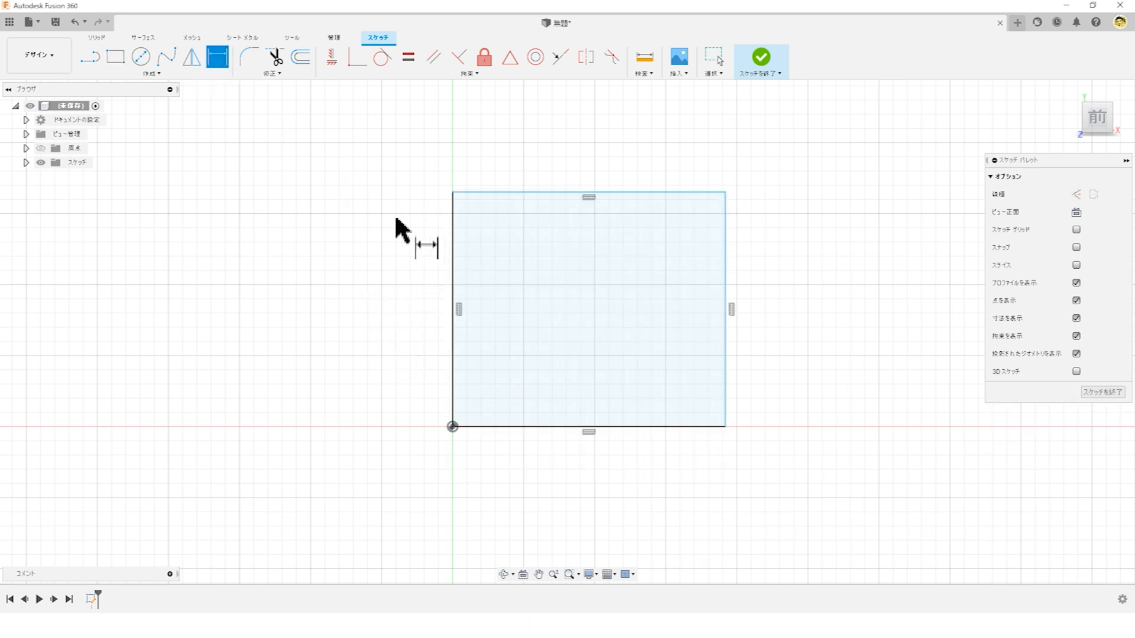
left_click(453, 260)
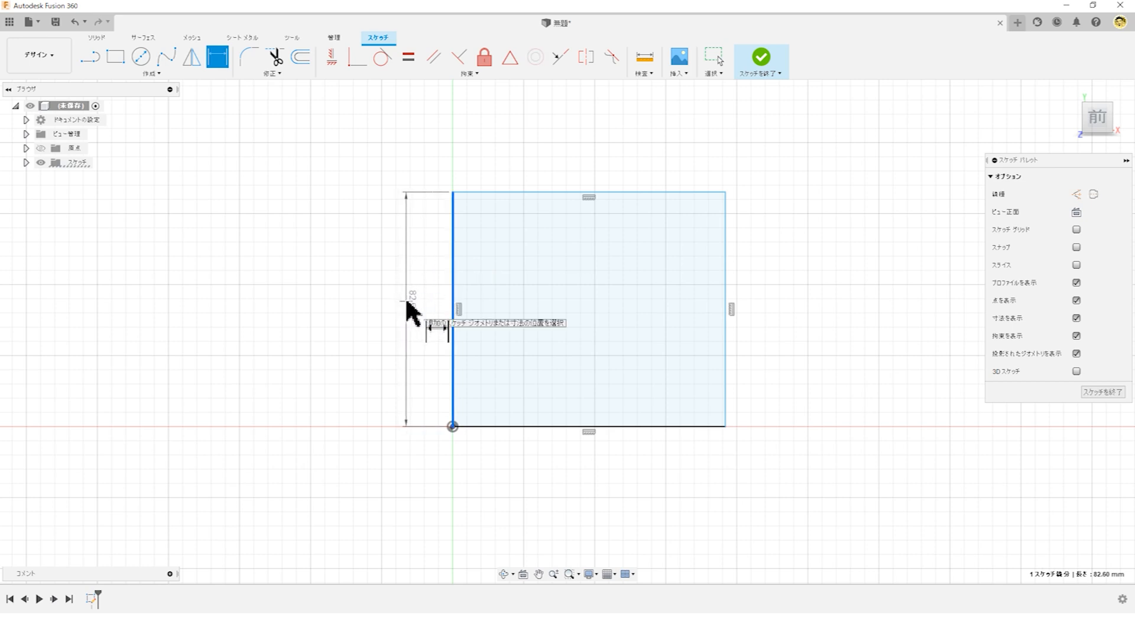
left_click(408, 308)
type("6")
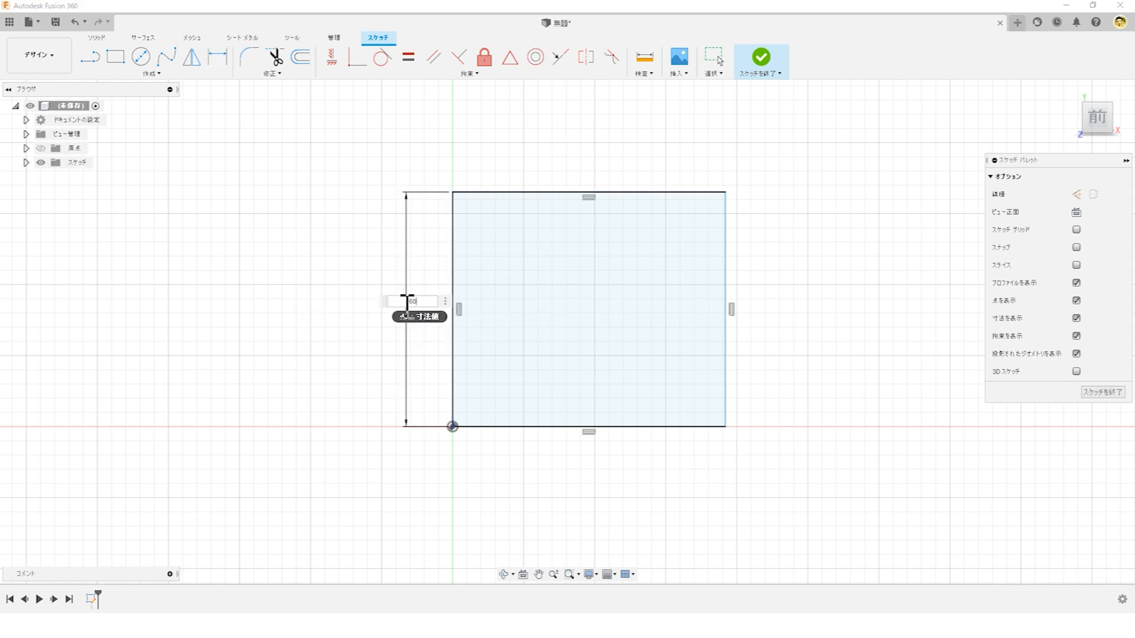
type("0")
key("Return")
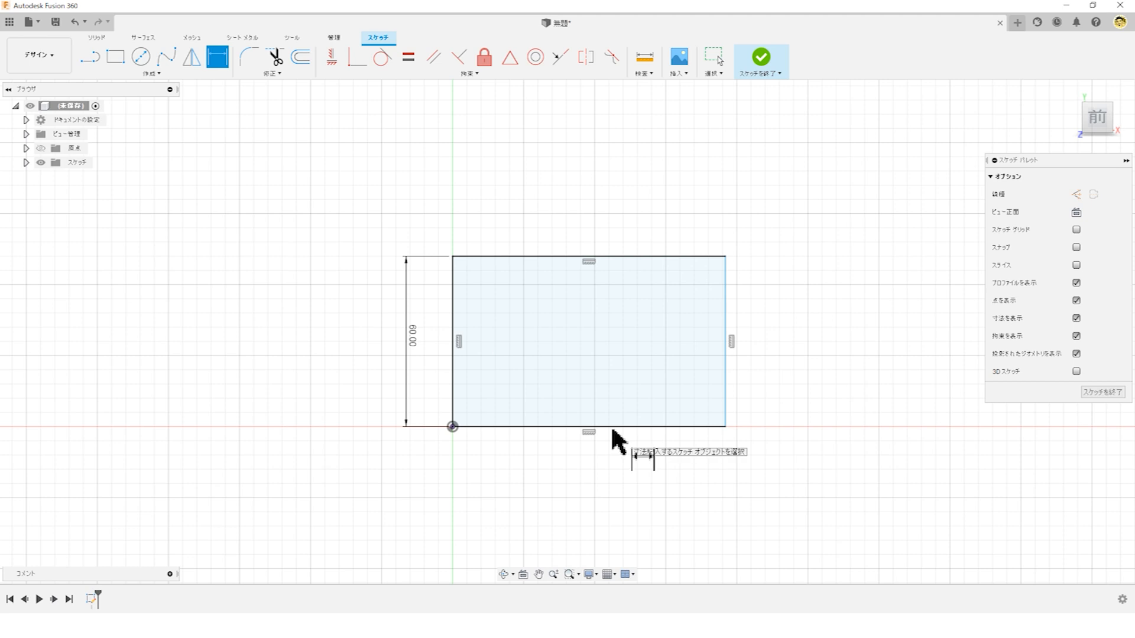
key("Escape")
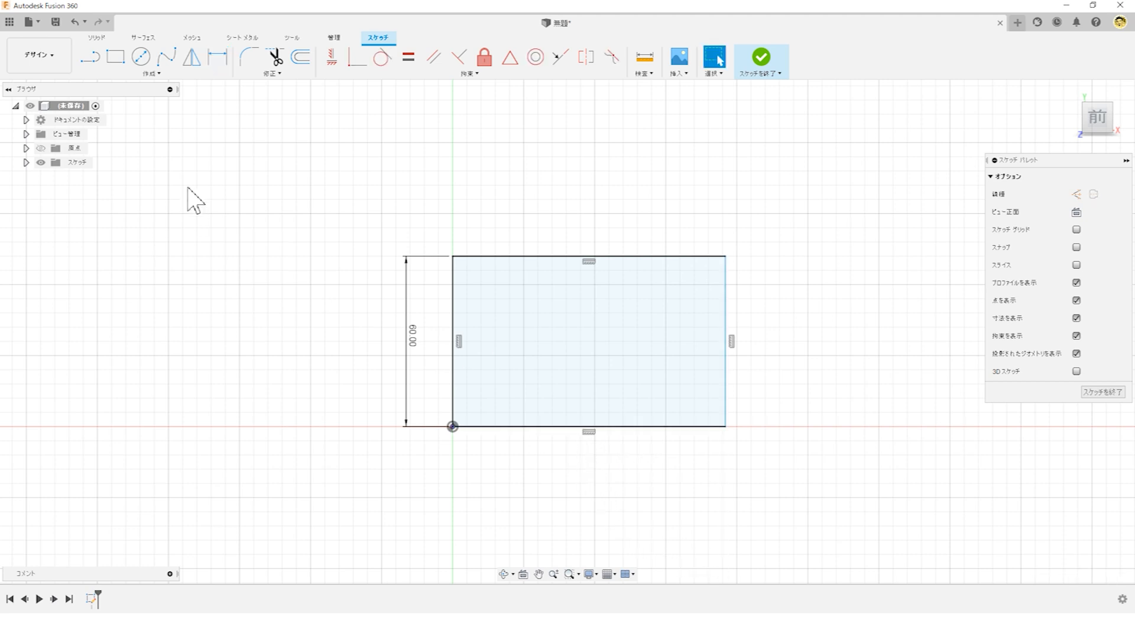
Step: Dimension the rectangle's lower horizontal side at 60 mm
left_click(217, 57)
left_click(573, 426)
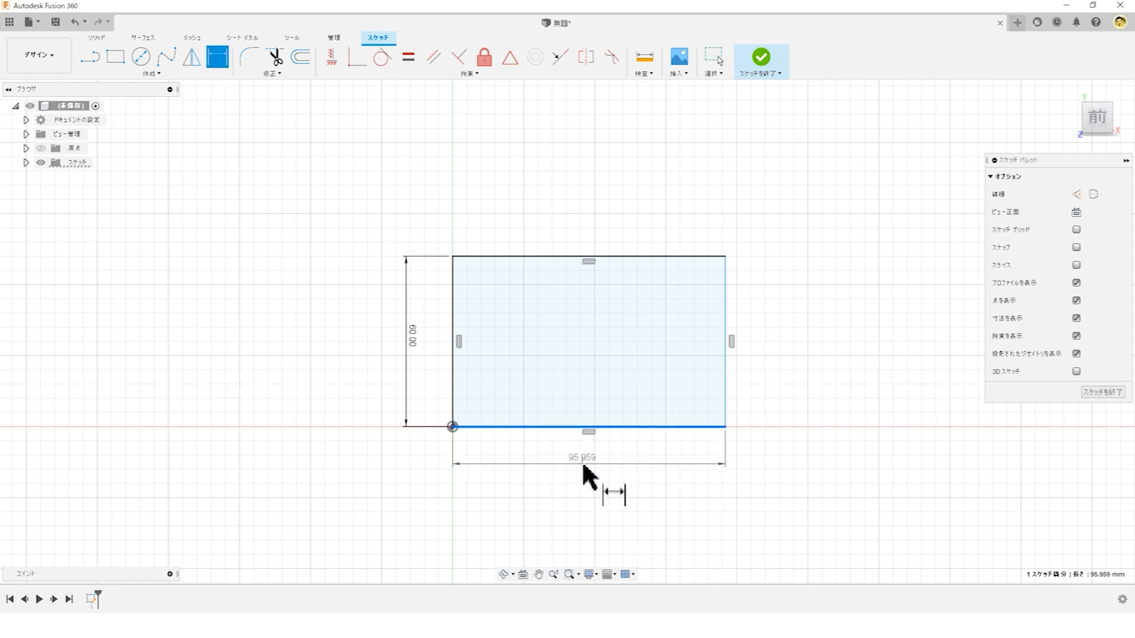
left_click(597, 466)
key("Return")
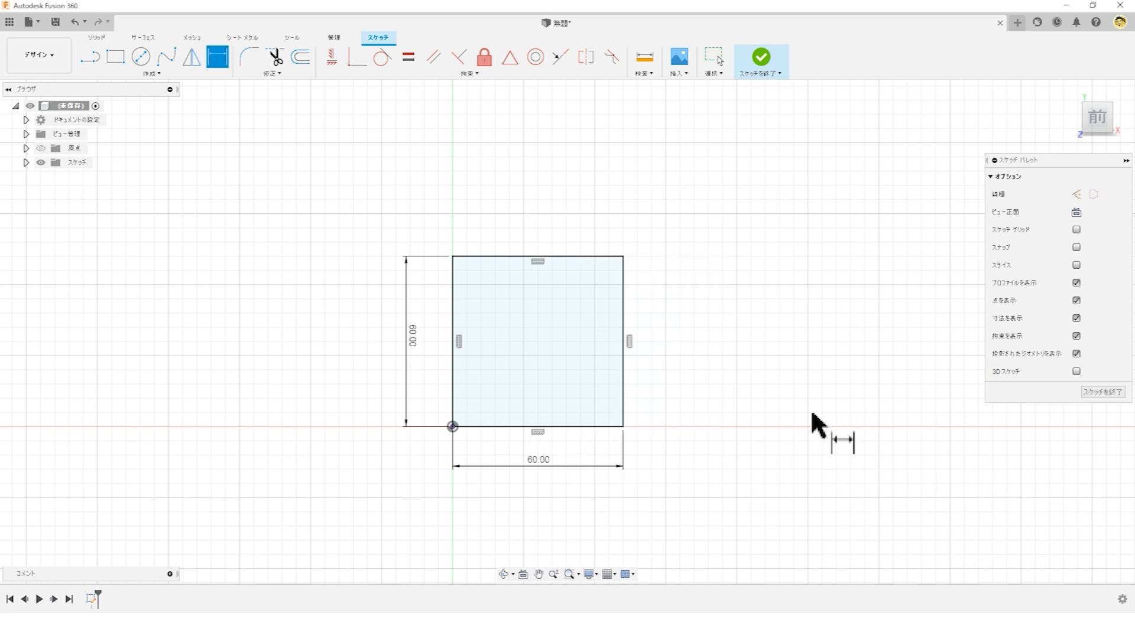
Step: Draw a center-diameter circle about 21 mm across near the middle of the square
scroll(521, 407, "up", 3)
middle_click_drag(525, 392, 514, 399)
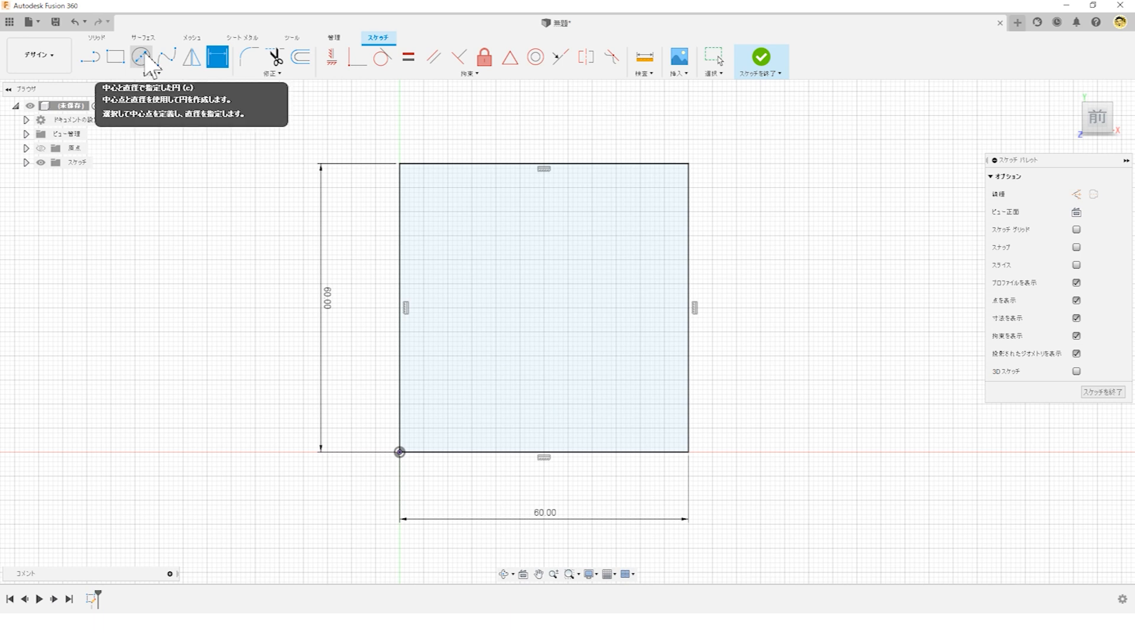
left_click(142, 56)
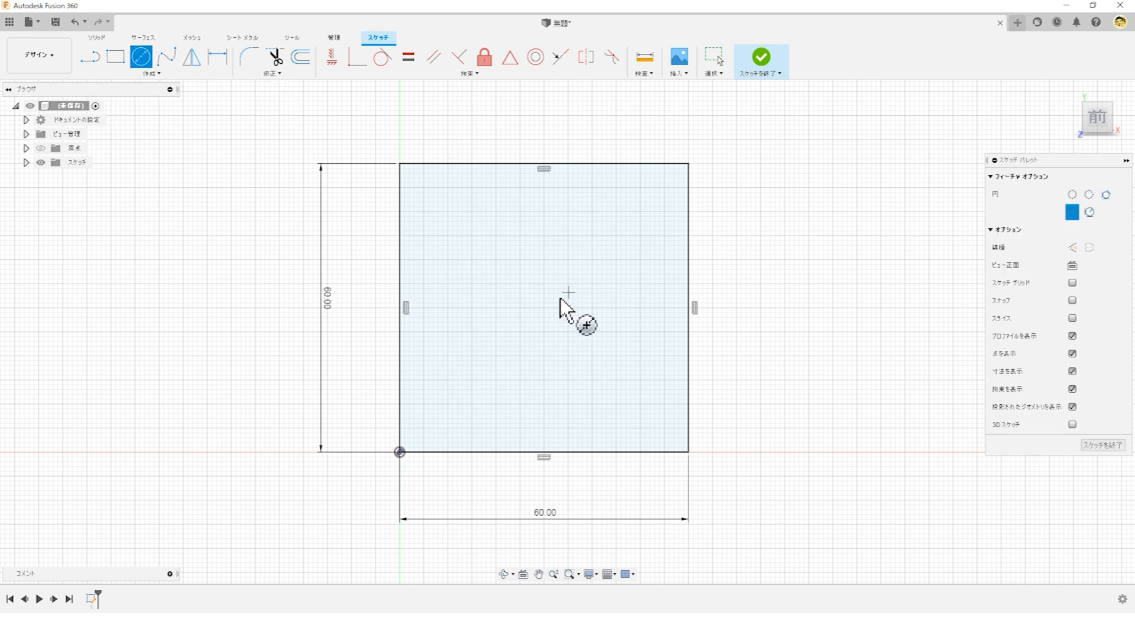
left_click(541, 317)
left_click(576, 288)
key("Escape")
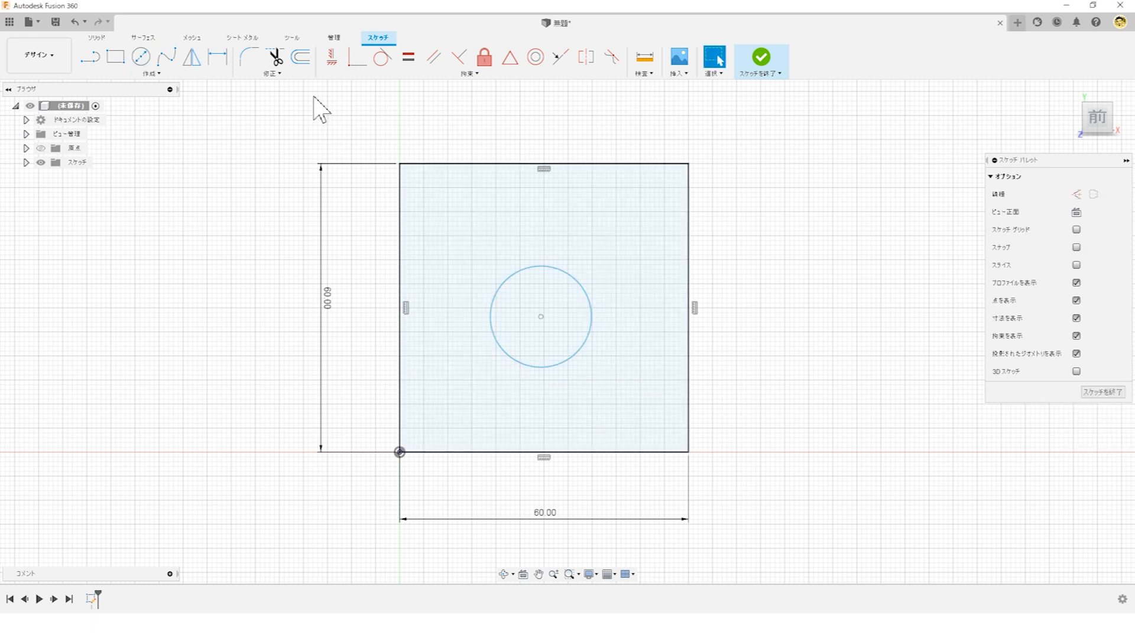
Step: Dimension the circle's diameter at 20 mm
left_click(218, 57)
left_click(568, 273)
left_click(601, 232)
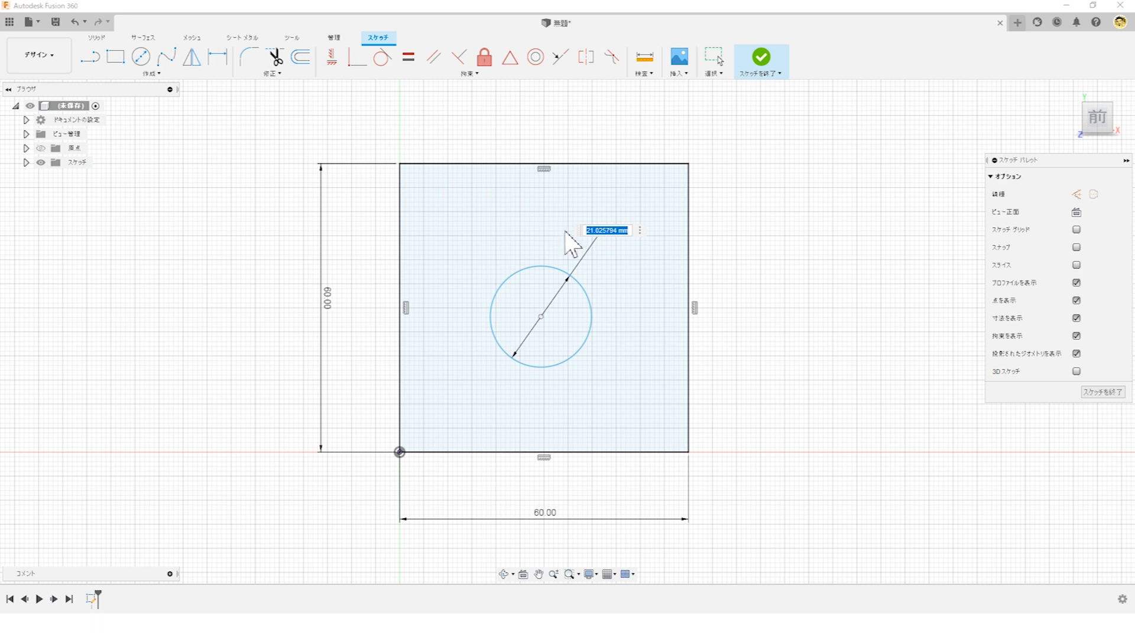
key("Return")
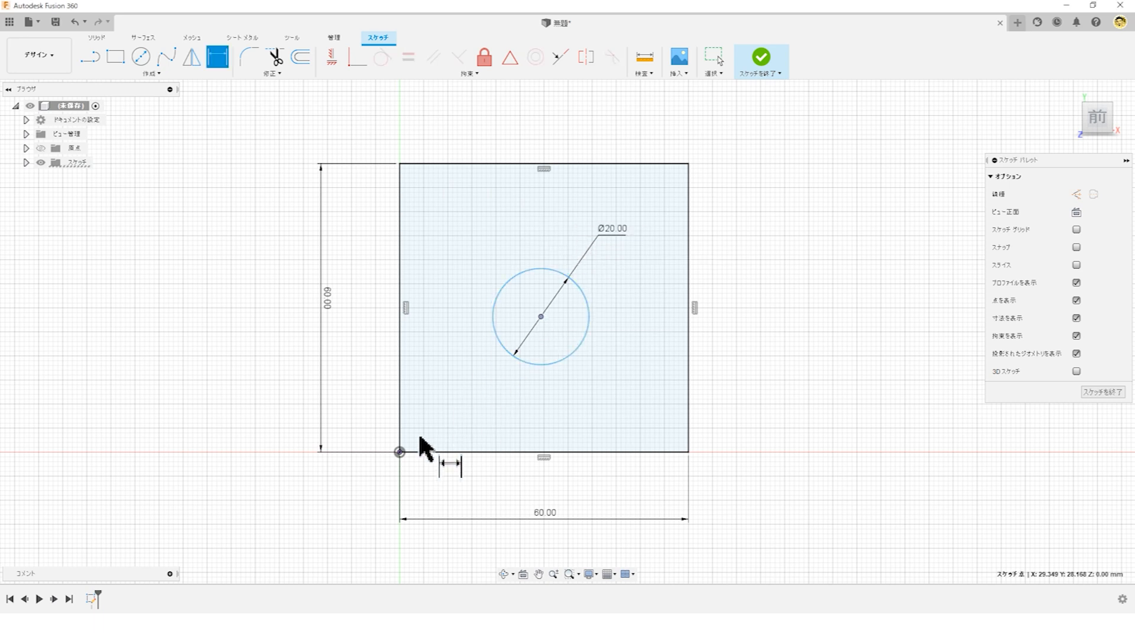
Step: Dimension the circle's center 30 mm horizontally and 30 mm vertically from the origin
left_click(400, 453)
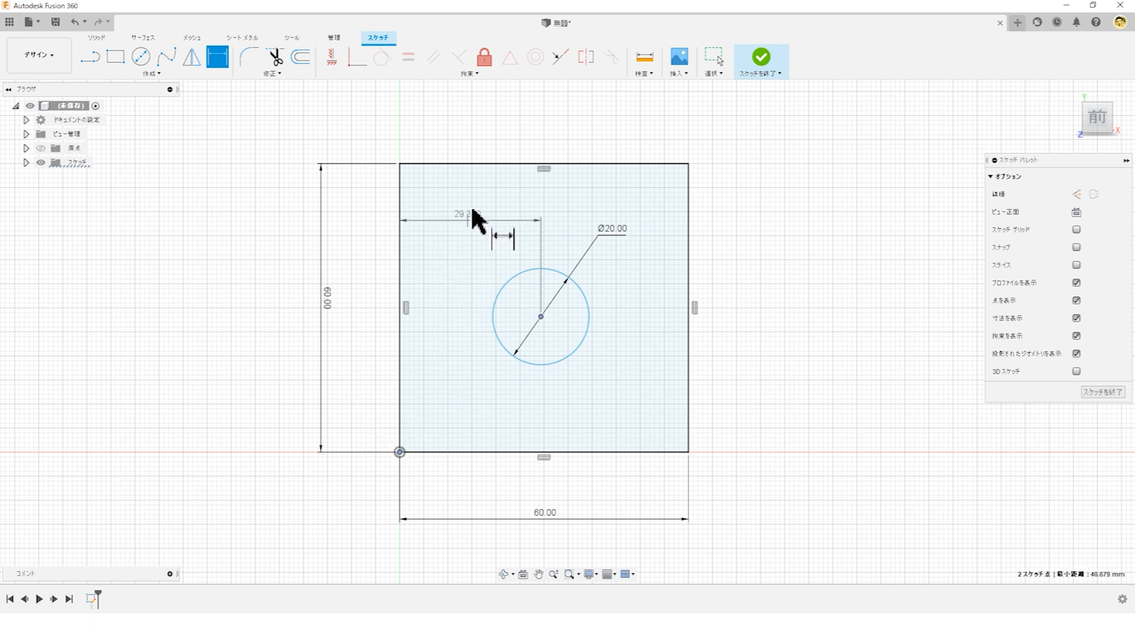
left_click(473, 131)
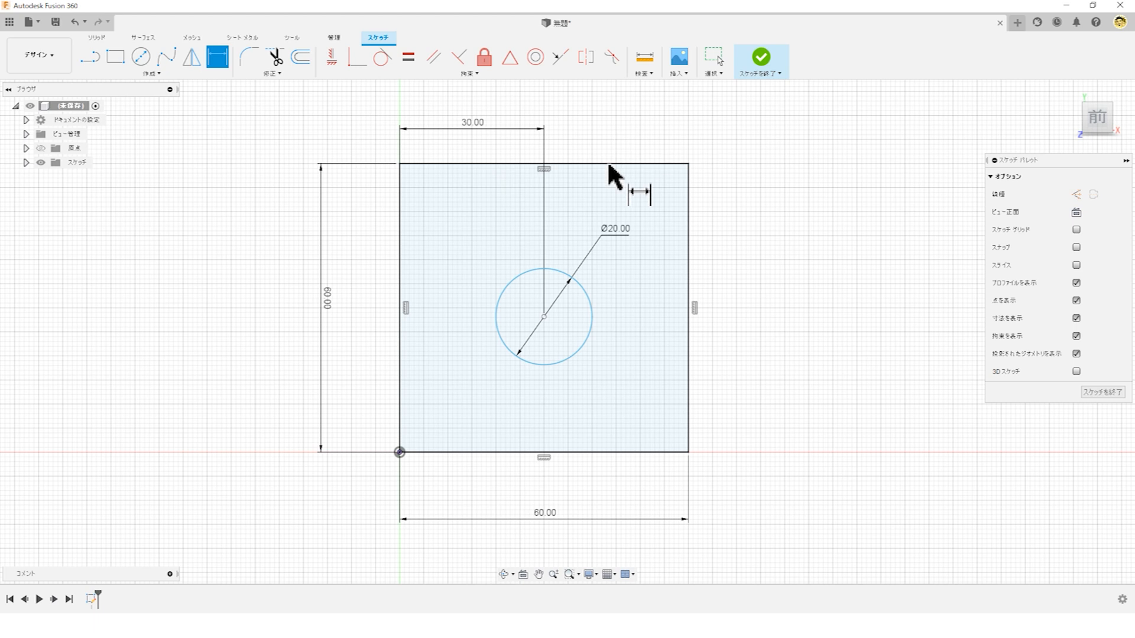
left_click(399, 452)
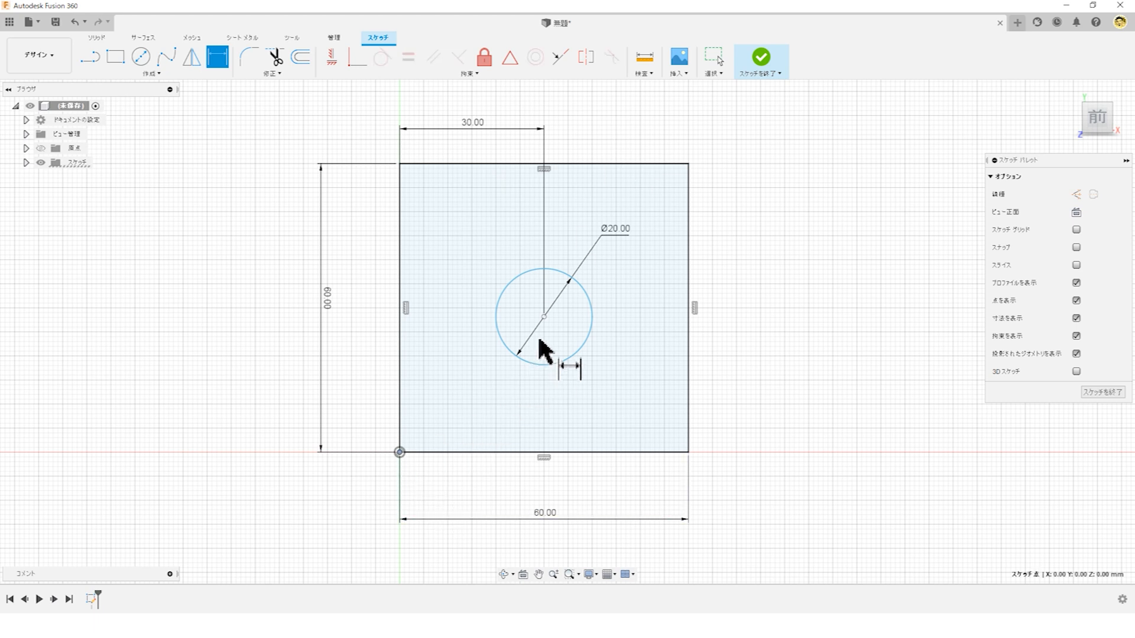
left_click(544, 317)
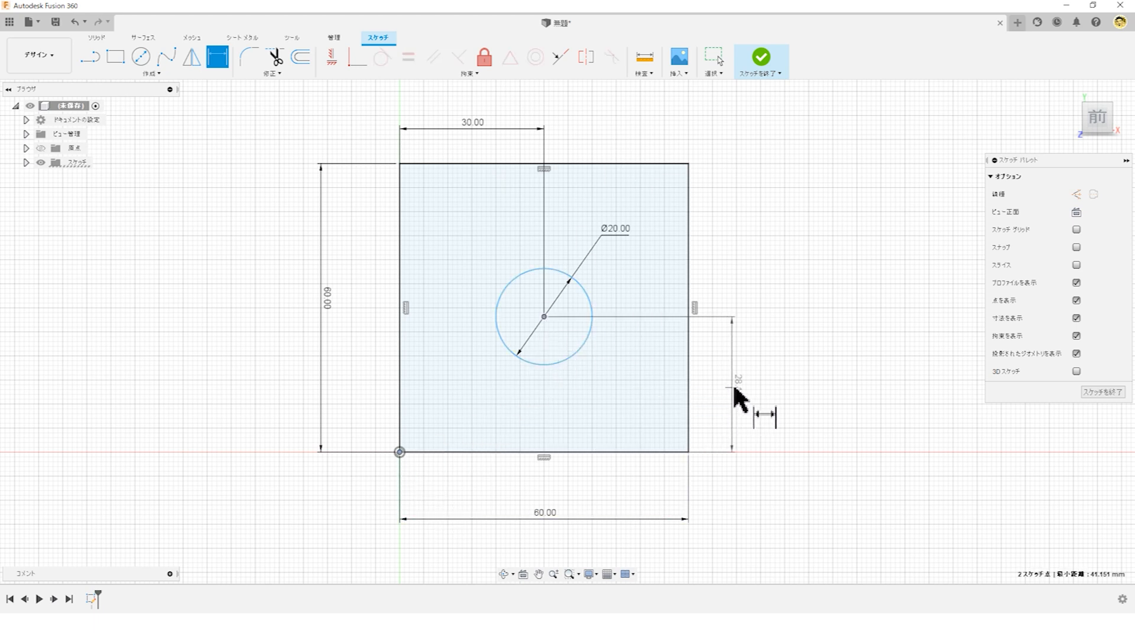
left_click(741, 391)
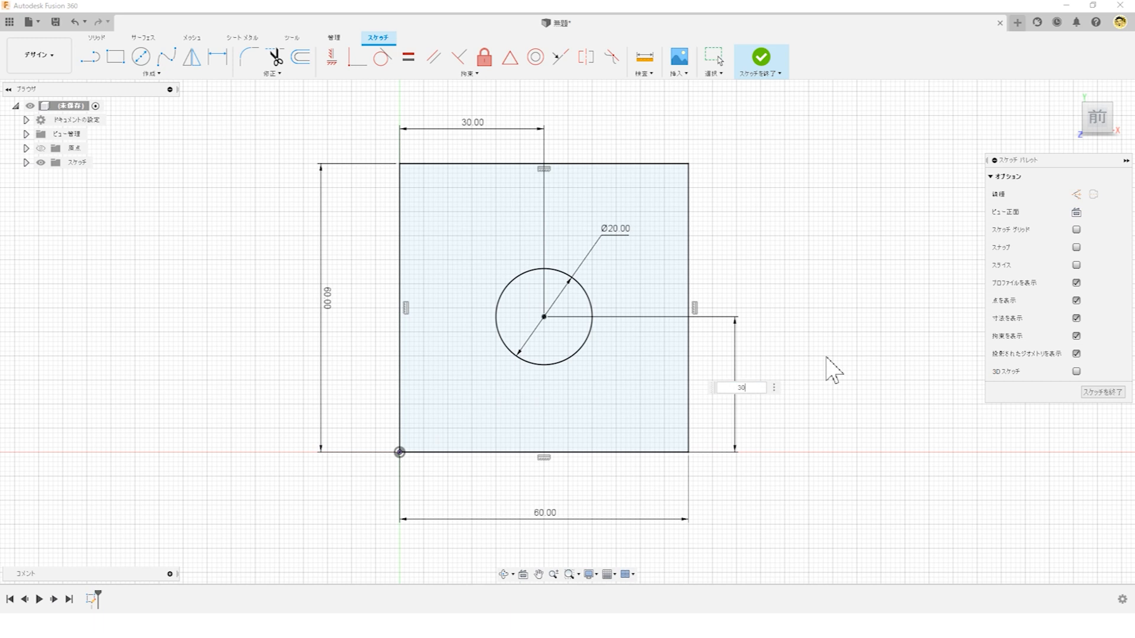
key("Return")
Step: Move the square's two 60 mm dimensions closer to its edges and finish the sketch
mouse_move(733, 240)
middle_mouse_down()
mouse_move(753, 246)
mouse_move(743, 255)
middle_mouse_up()
key("Escape")
left_click_drag(314, 322, 340, 325)
left_click_drag(530, 530, 528, 508)
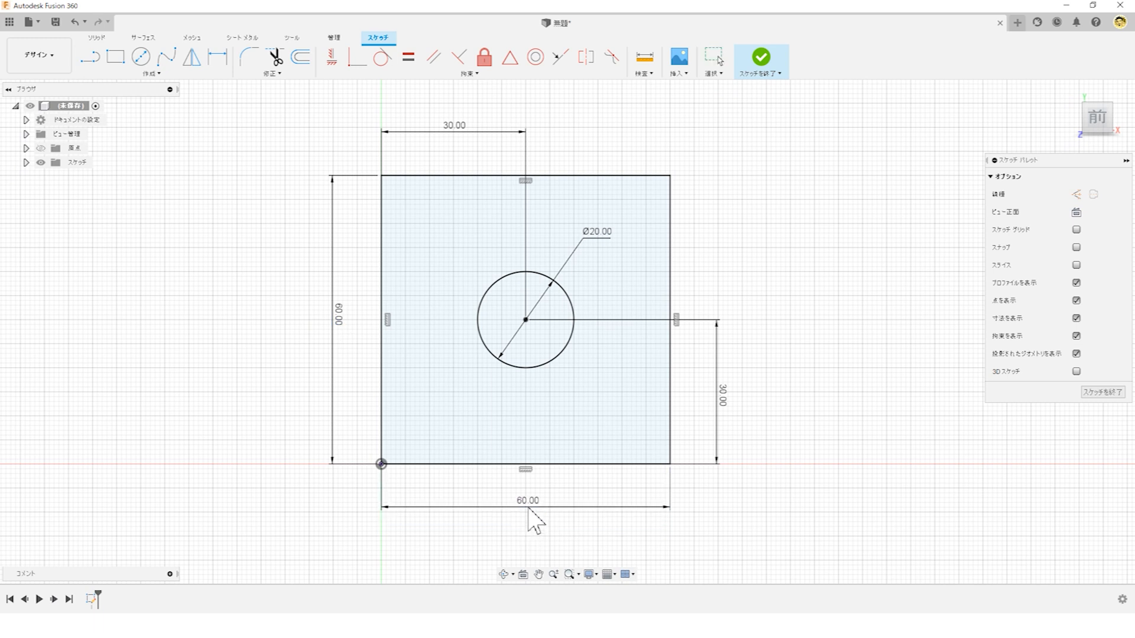
left_click(762, 57)
Step: Create an offset construction plane 20 mm in front of the XY plane
mouse_move(806, 208)
middle_mouse_down("shift")
mouse_move(778, 202)
mouse_move(755, 217)
mouse_move(771, 232)
mouse_move(730, 222)
middle_mouse_up("shift")
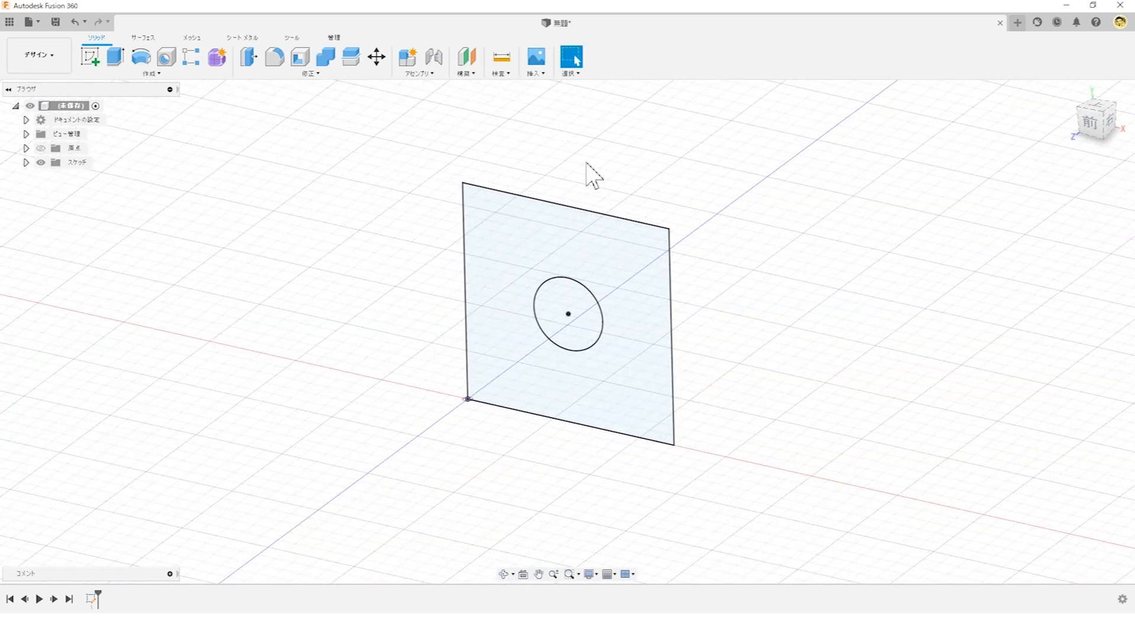
left_click(467, 58)
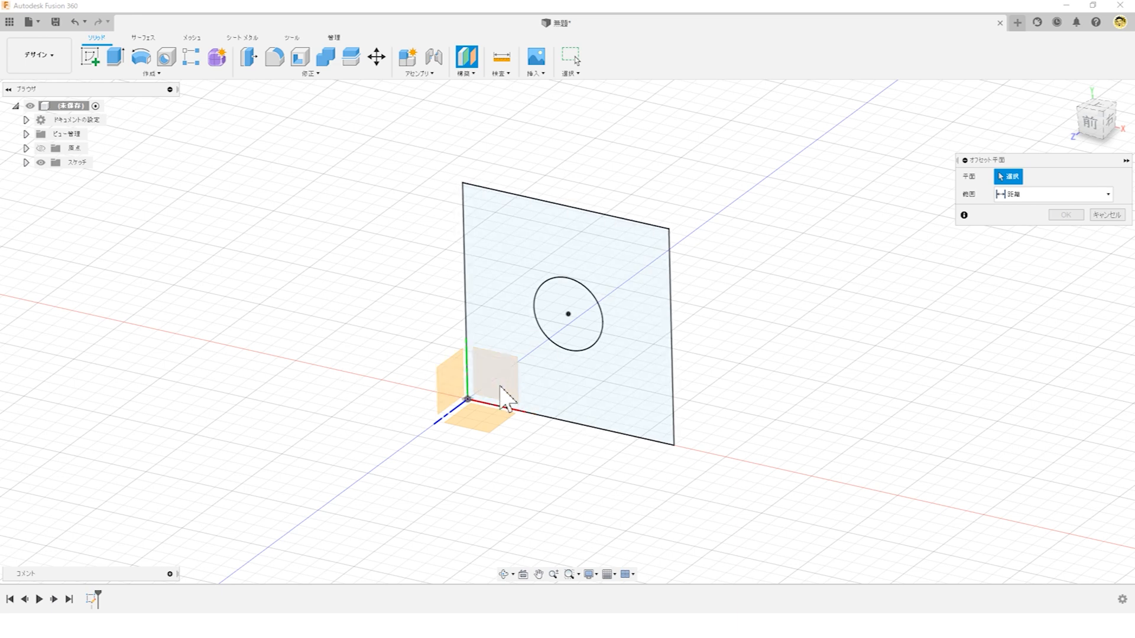
middle_click_drag(454, 359, 477, 380, "shift")
left_click(509, 358)
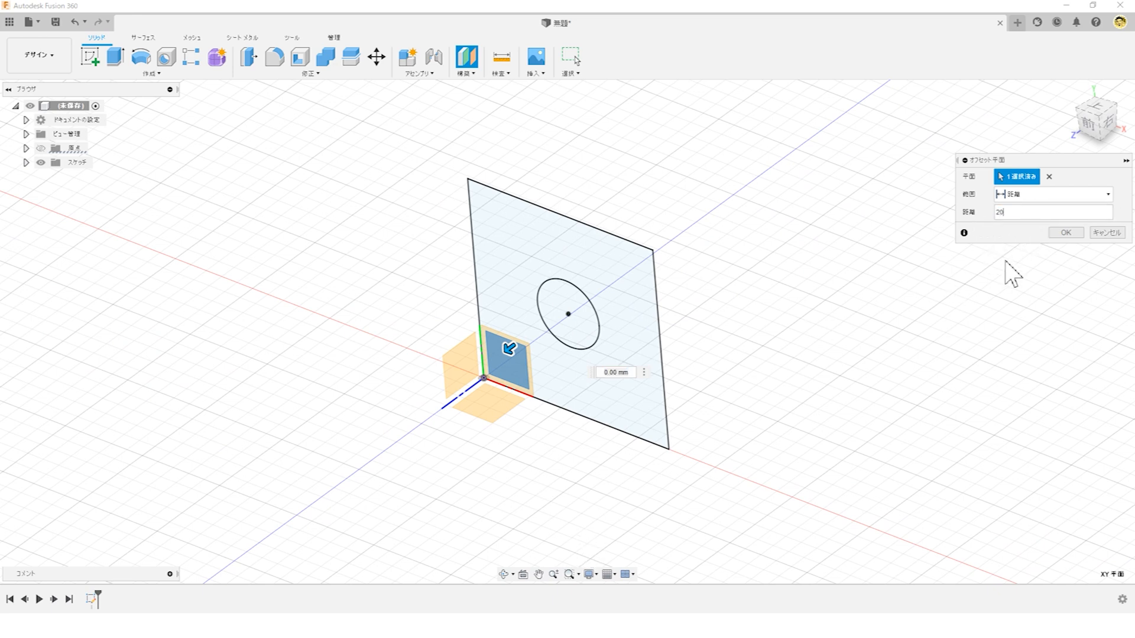
left_click(1065, 233)
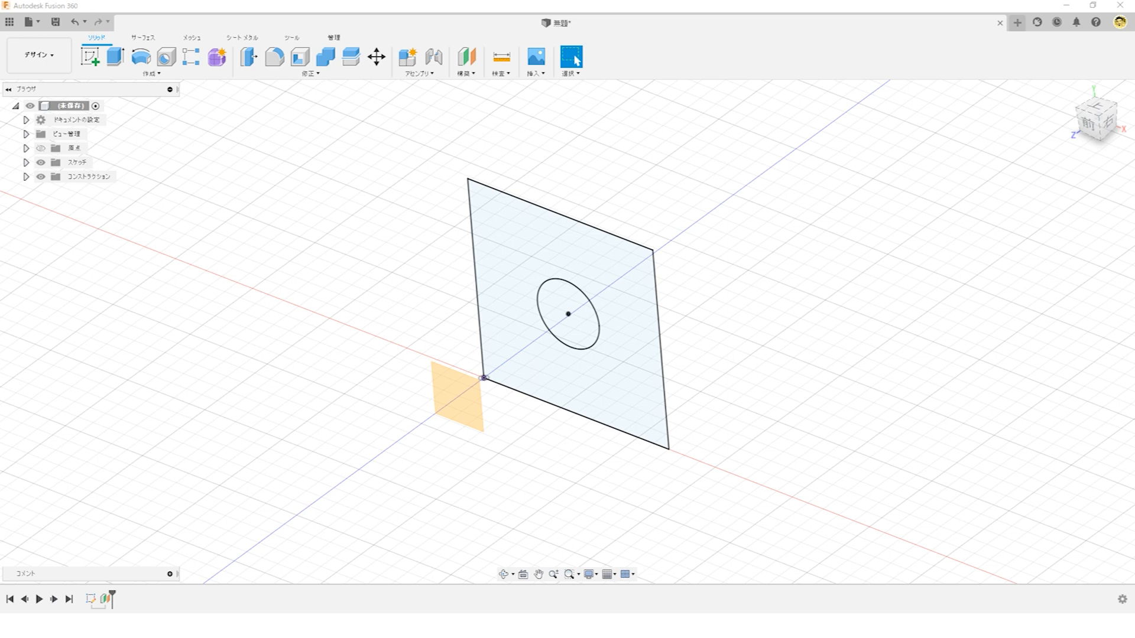
Step: Start a sketch on the offset plane and draw a rectangle about 44 mm high from the existing square's upper-right corner, enclosing the circle
left_click(92, 59)
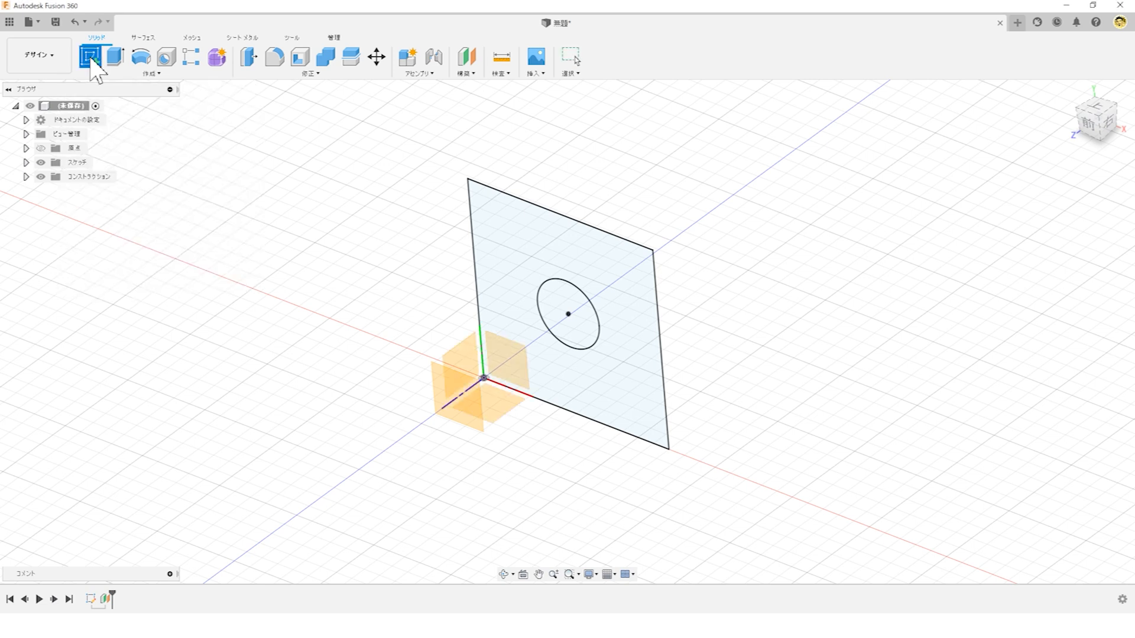
left_click(437, 405)
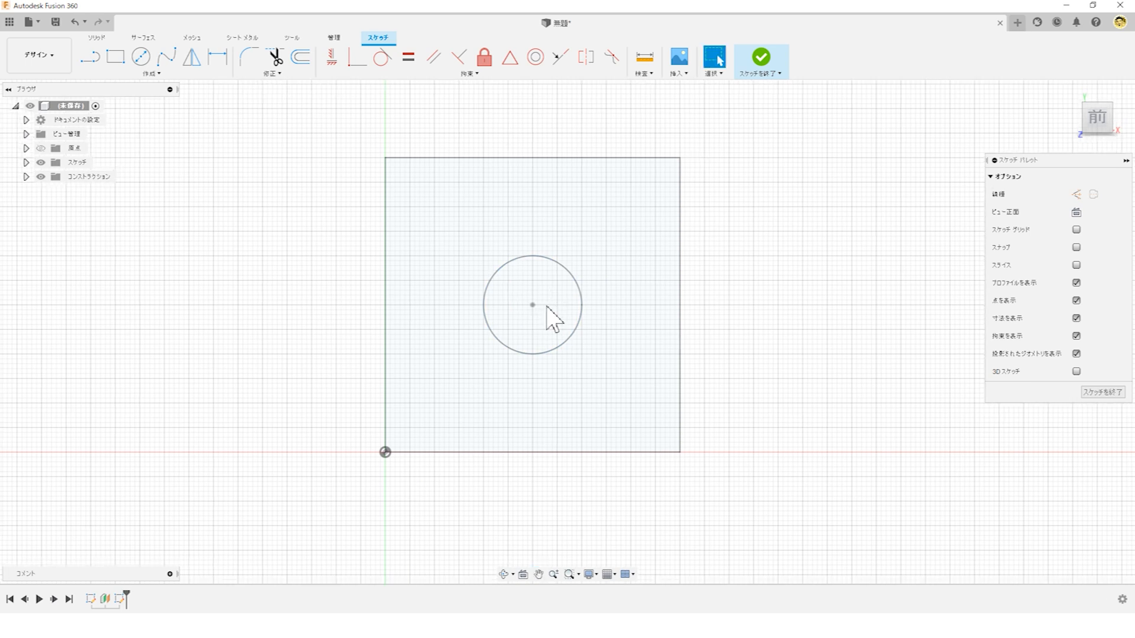
left_click(115, 57)
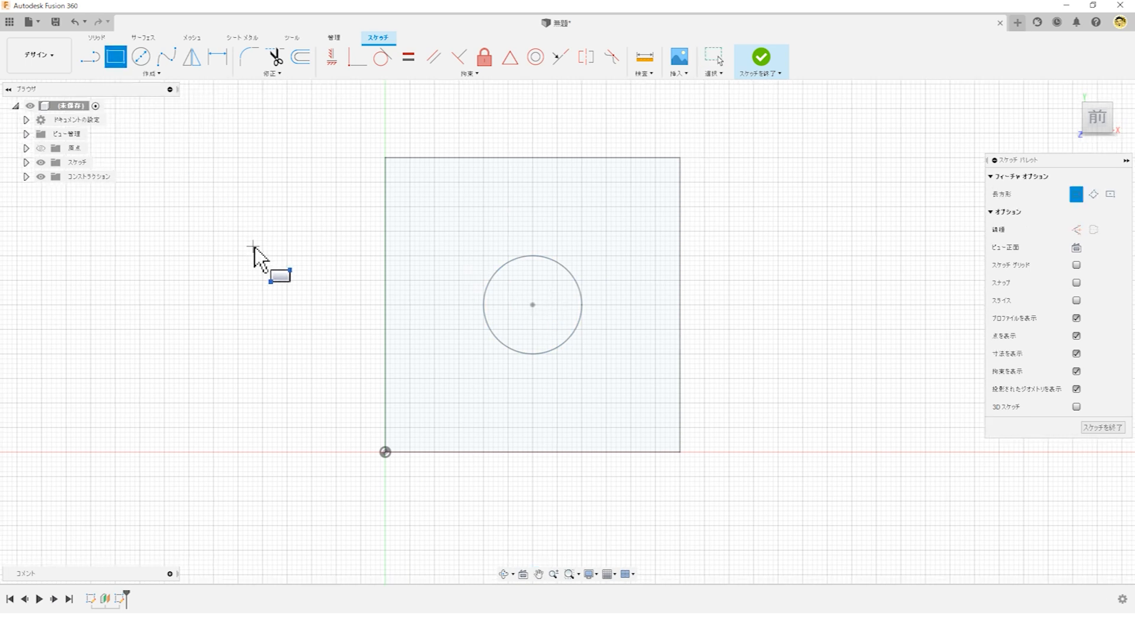
left_click(680, 157)
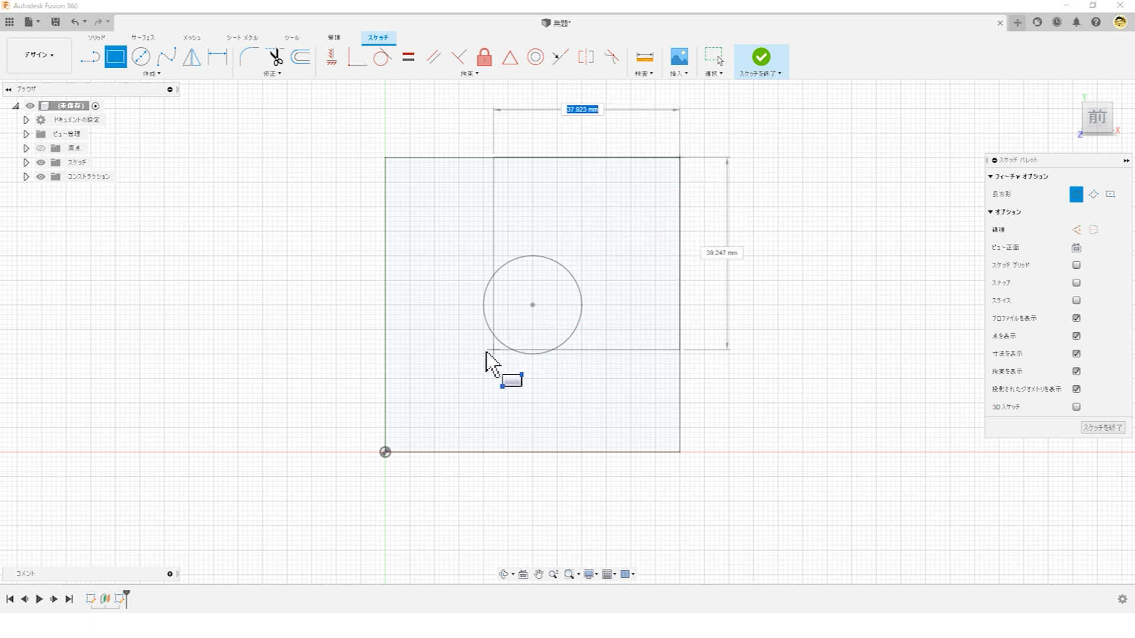
left_click(451, 372)
key("Escape")
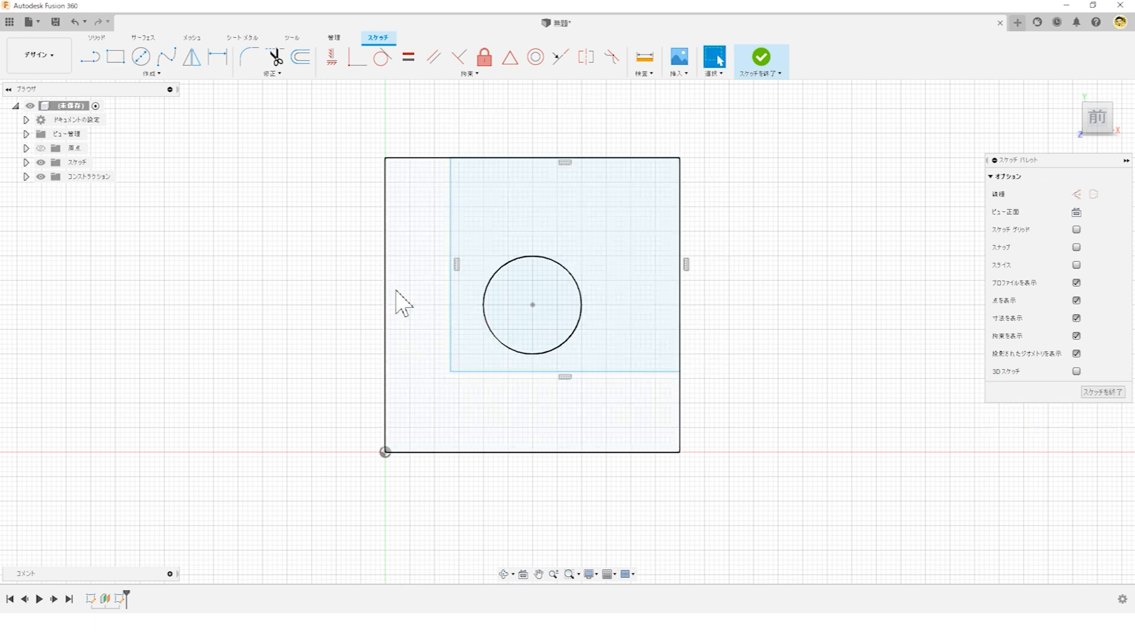
Step: Dimension the new rectangle's height and width at 50 mm each
left_click(218, 58)
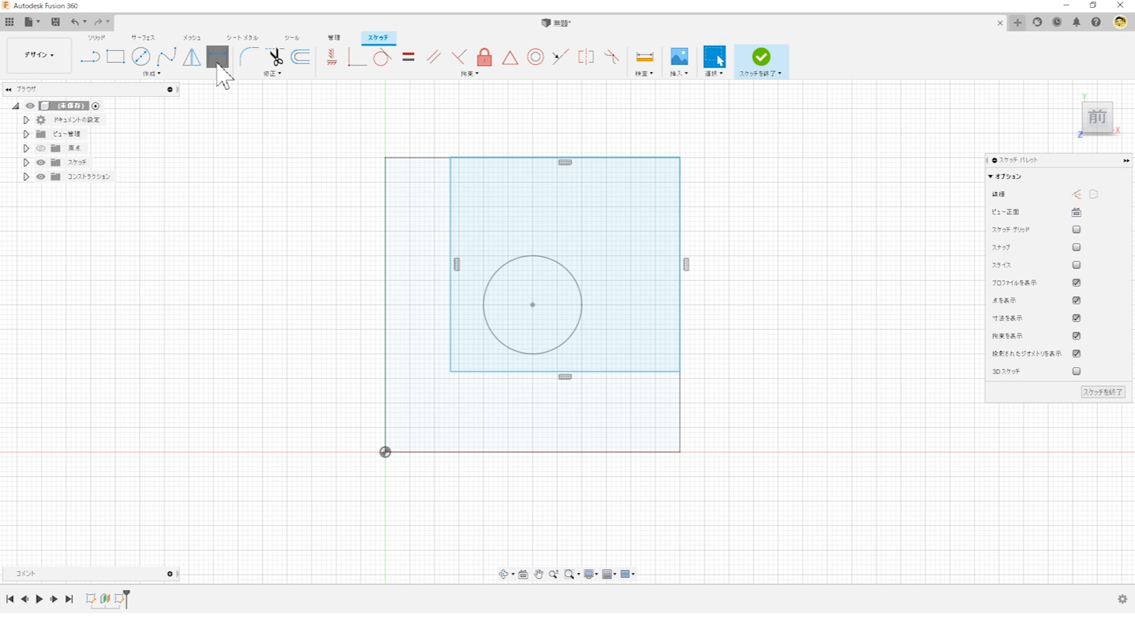
left_click(451, 232)
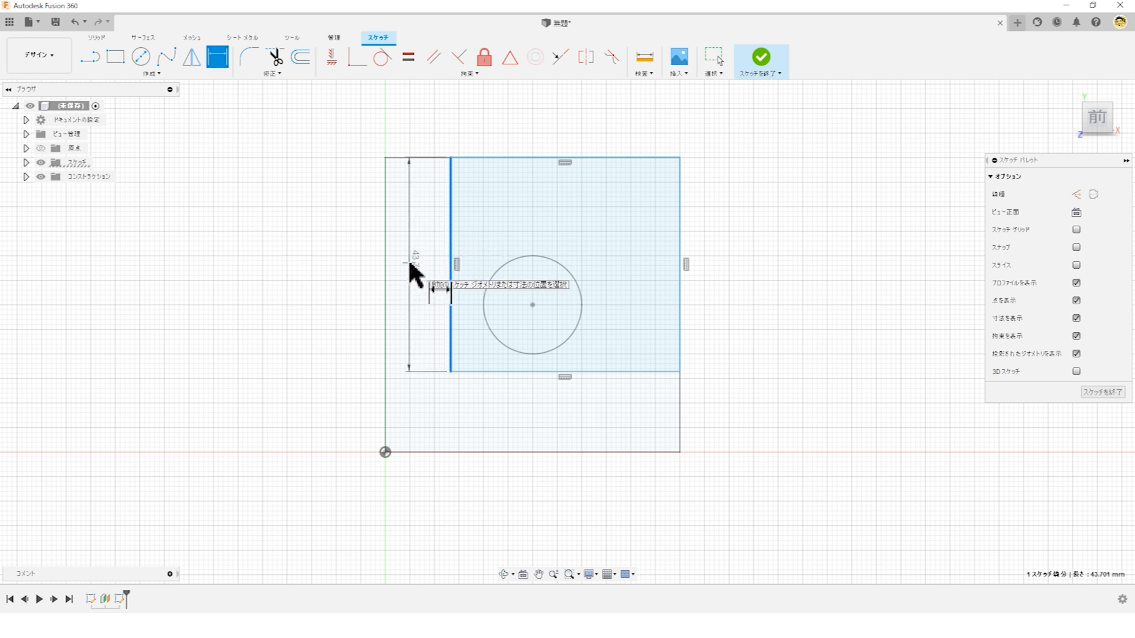
left_click(734, 272)
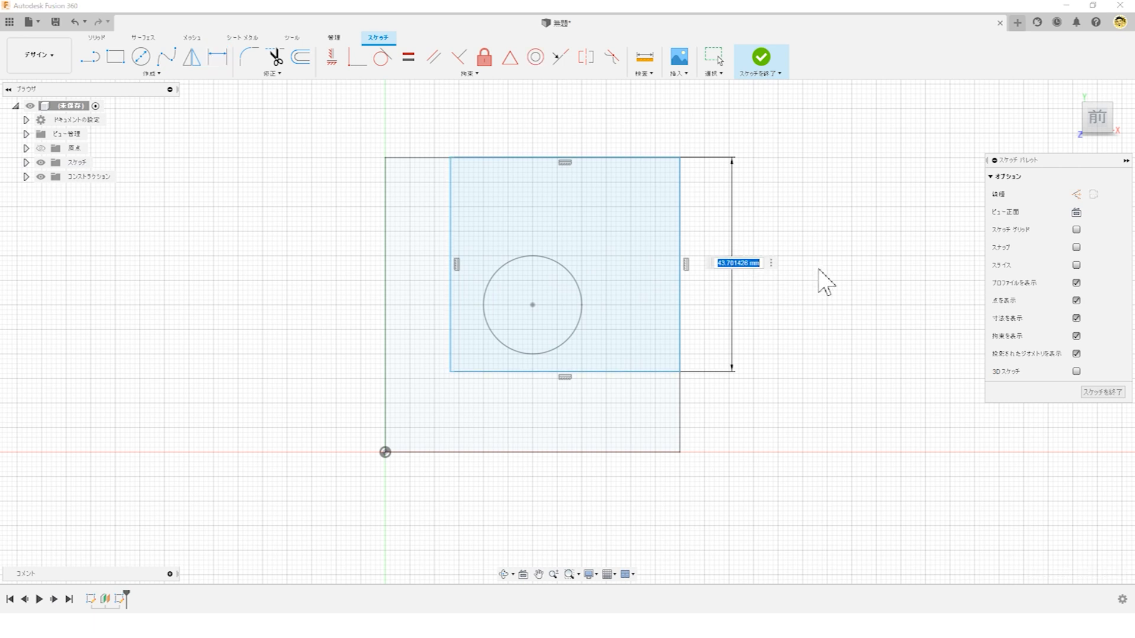
key("Return")
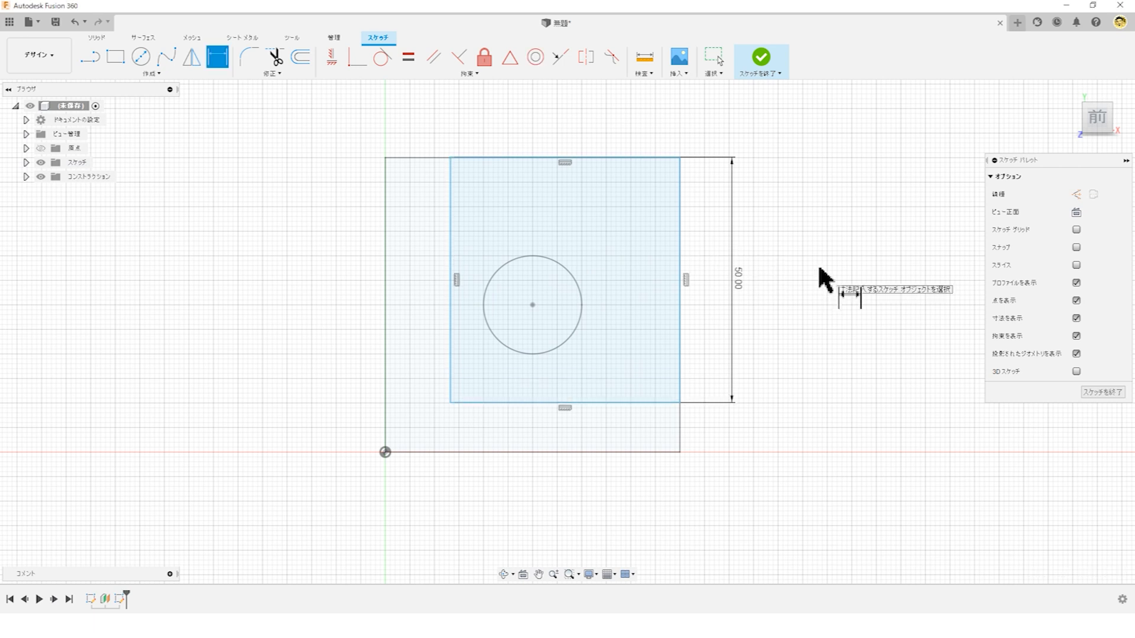
left_click(613, 157)
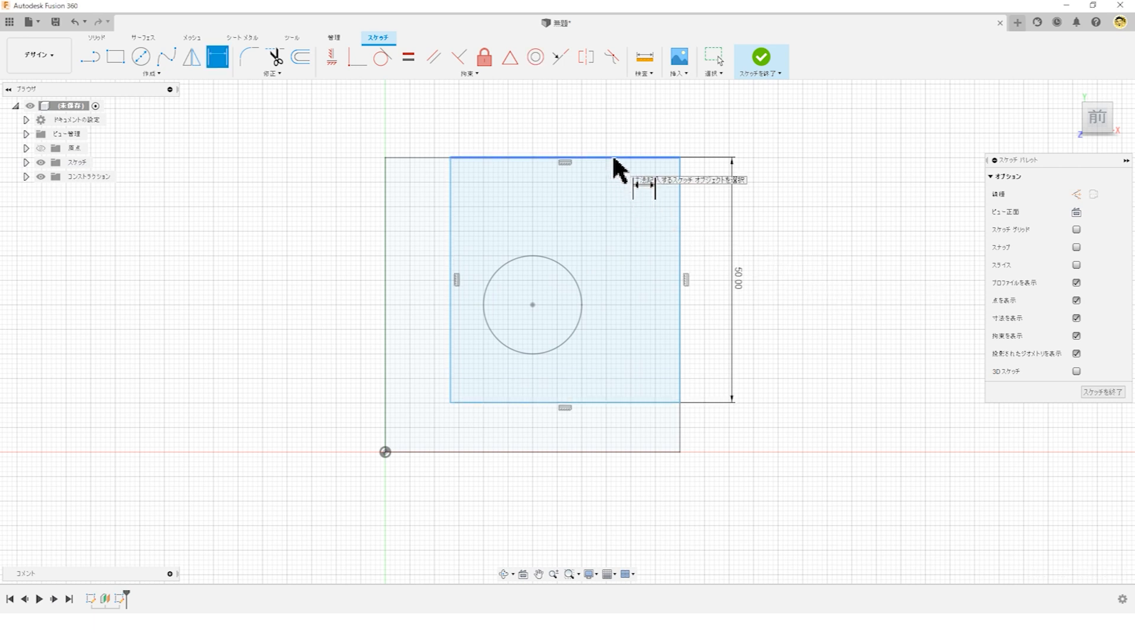
left_click(571, 117)
type("50")
key("Return")
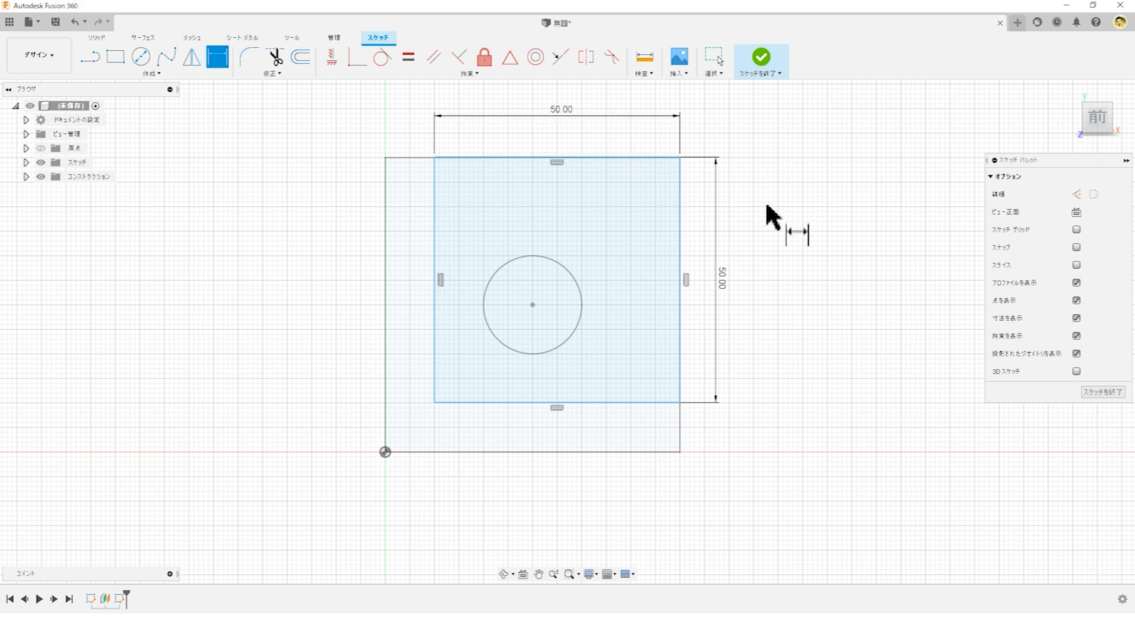
Step: Dimension the new square's right edge 60 mm horizontally and its upper edge 60 mm vertically from the origin
left_click(384, 452)
left_click(680, 400)
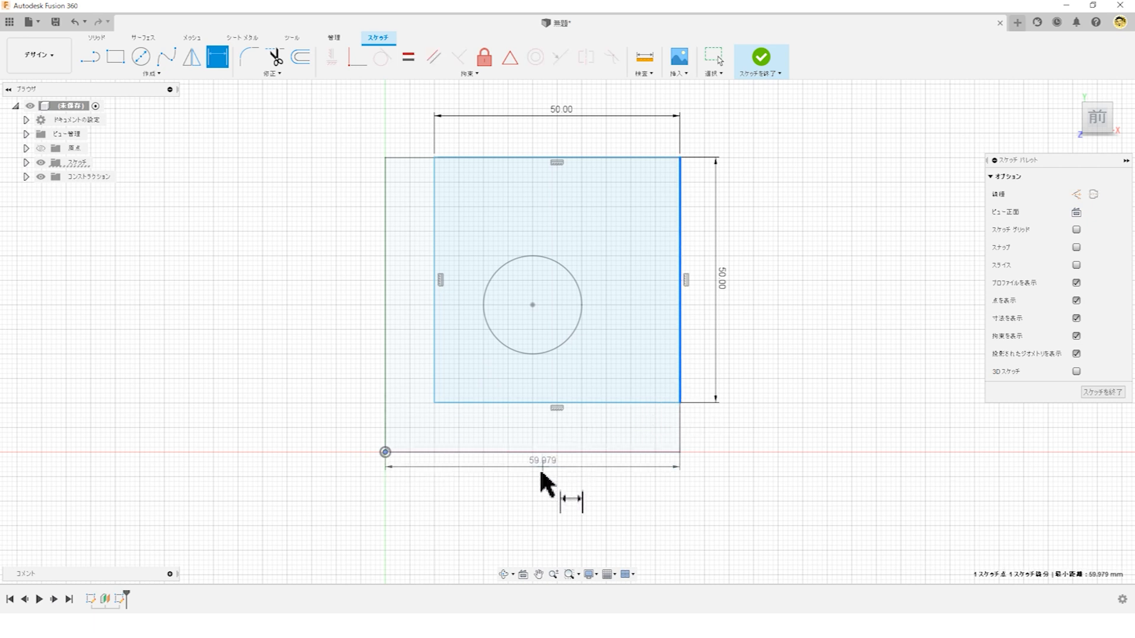
left_click(535, 496)
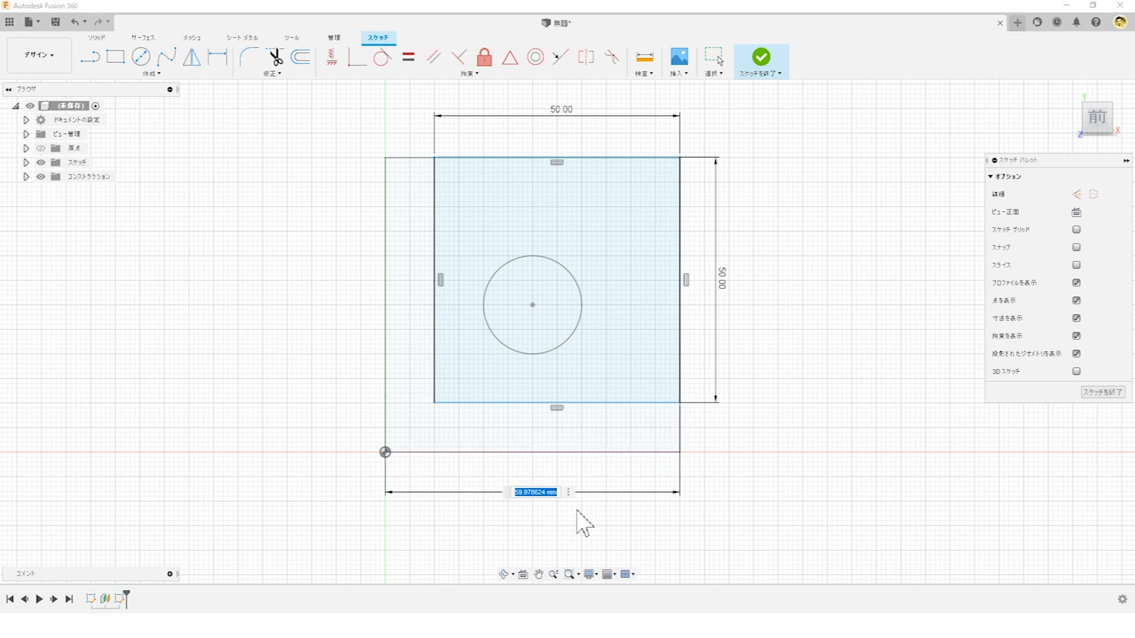
type("60")
key("Return")
left_click(385, 452)
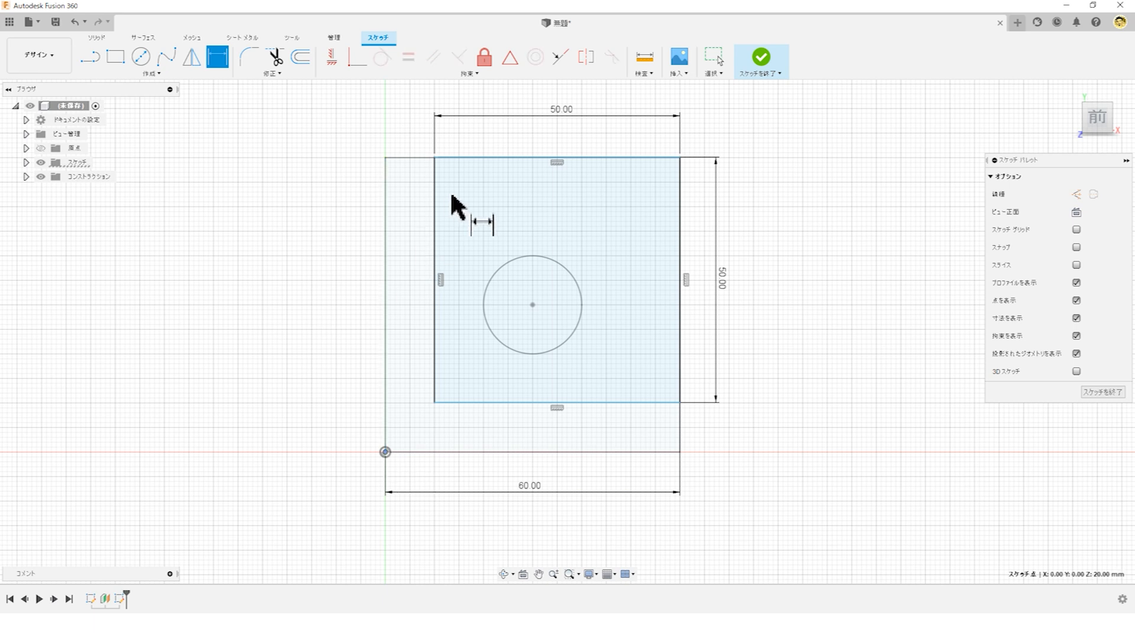
left_click(476, 158)
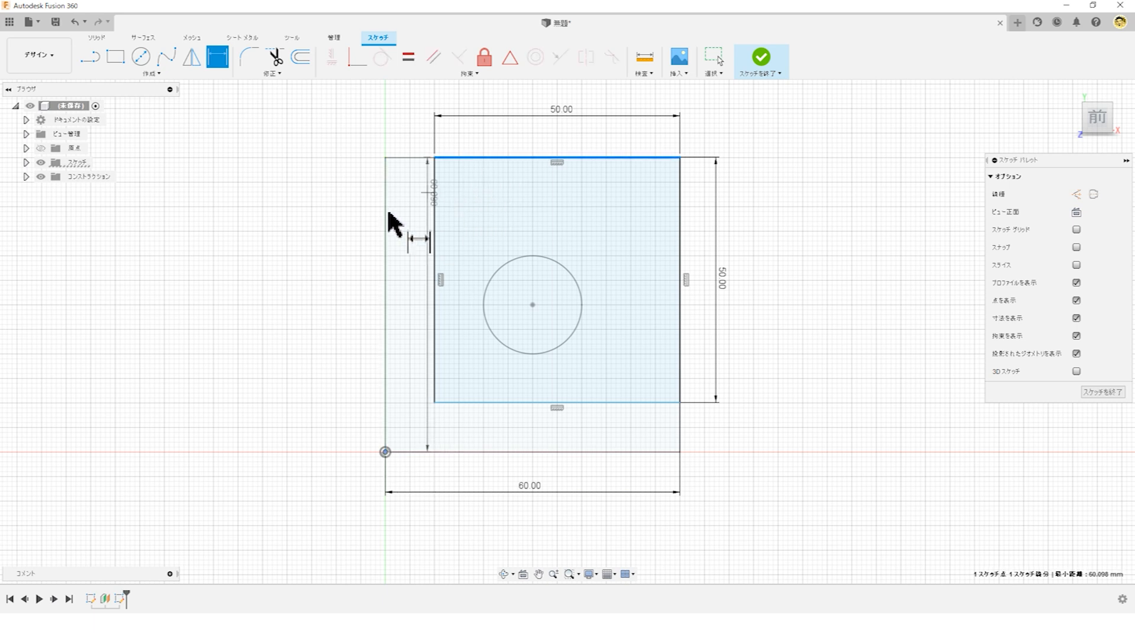
left_click(333, 306)
type("60")
key("Return")
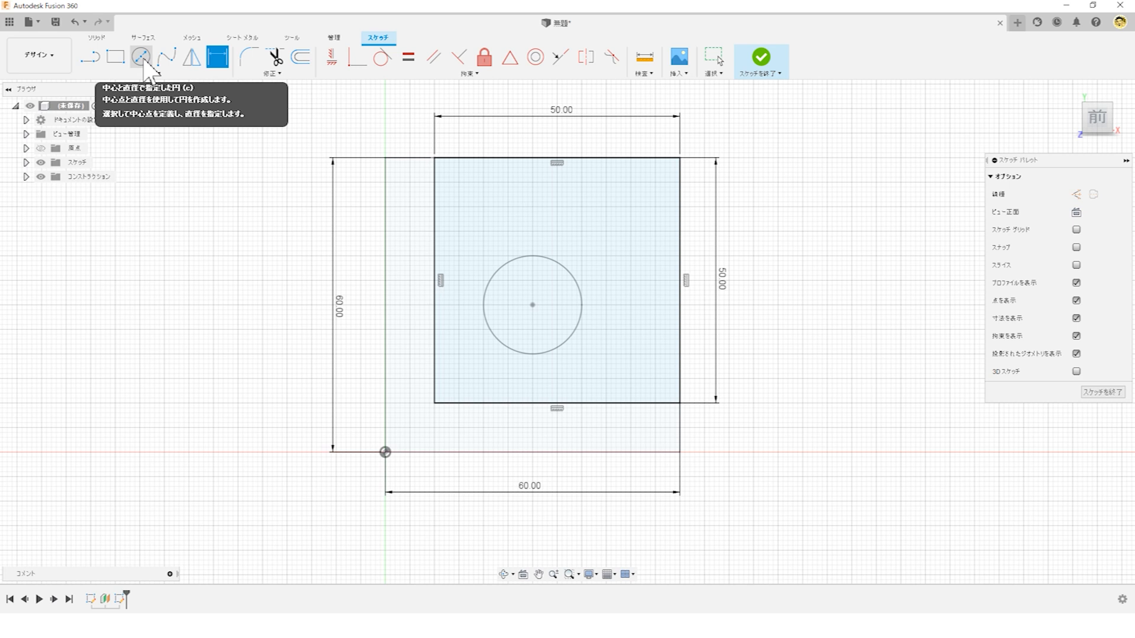
Step: Draw a center-diameter circle about 20 mm across, centered slightly below the center of the back sketch's circle
left_click(143, 61)
left_click(532, 312)
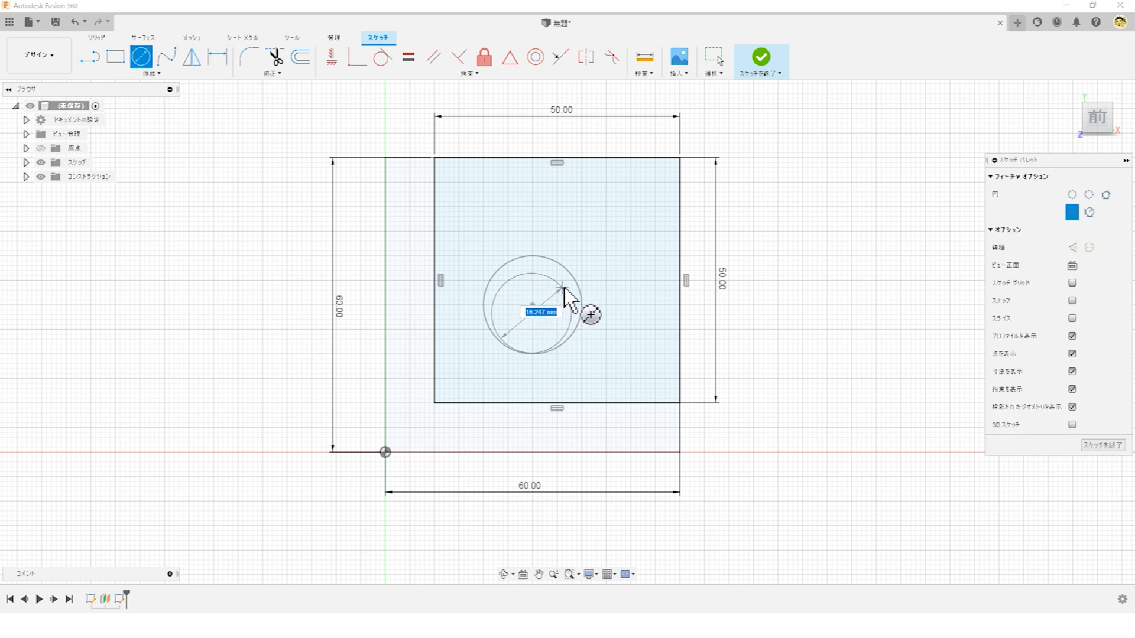
left_click(483, 304)
Step: Dimension the new circle's diameter at 20 mm
left_click(218, 57)
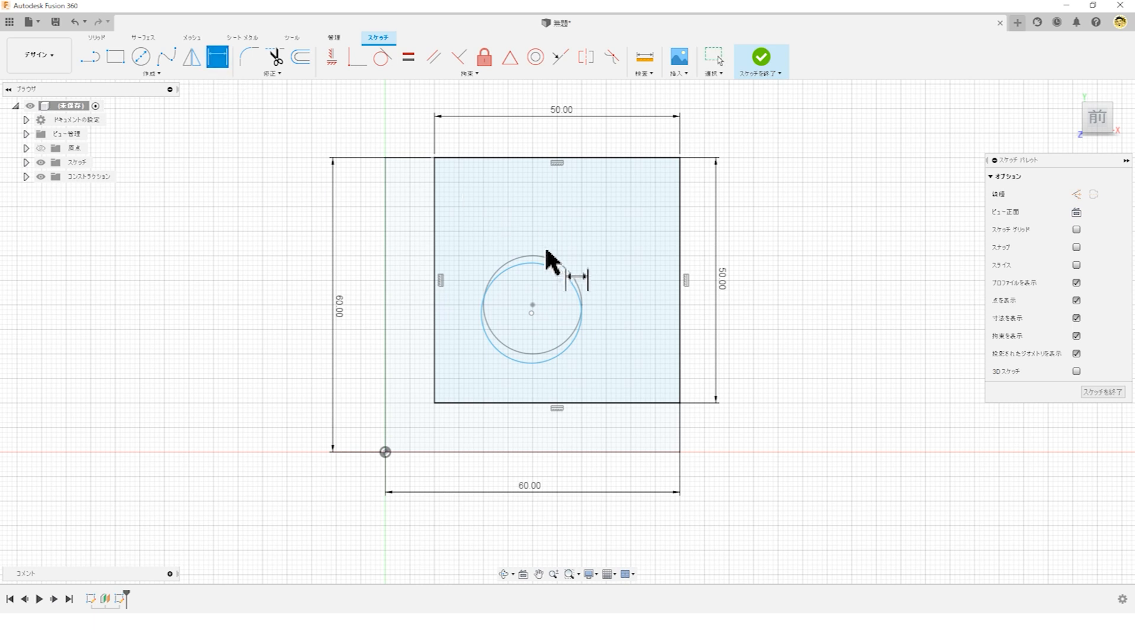
left_click(553, 270)
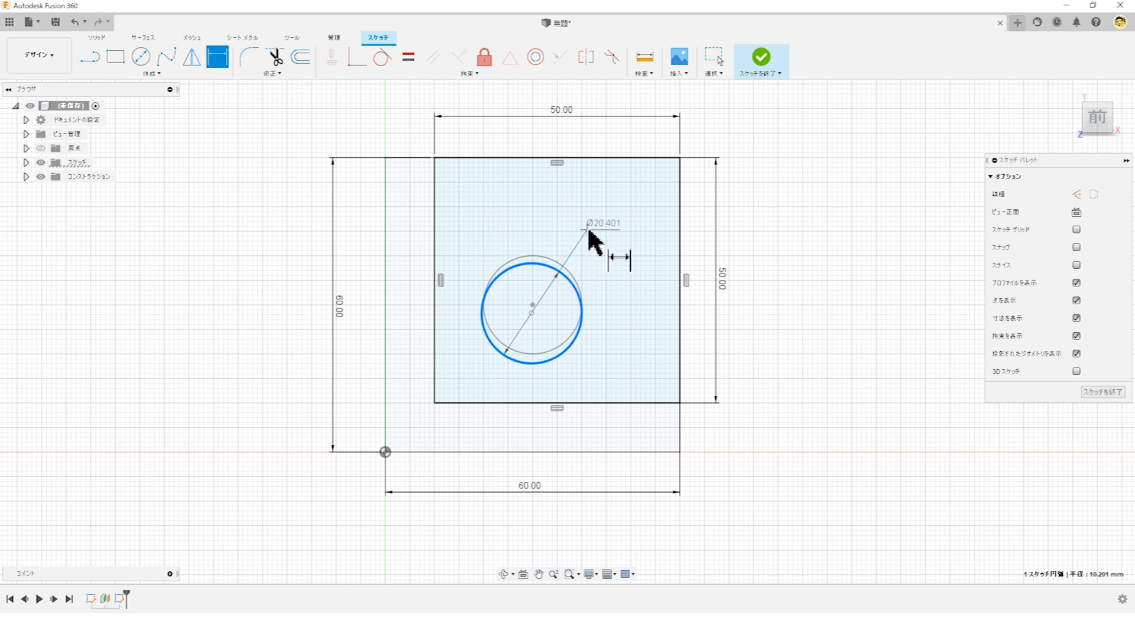
left_click(591, 231)
type("20")
key("Return")
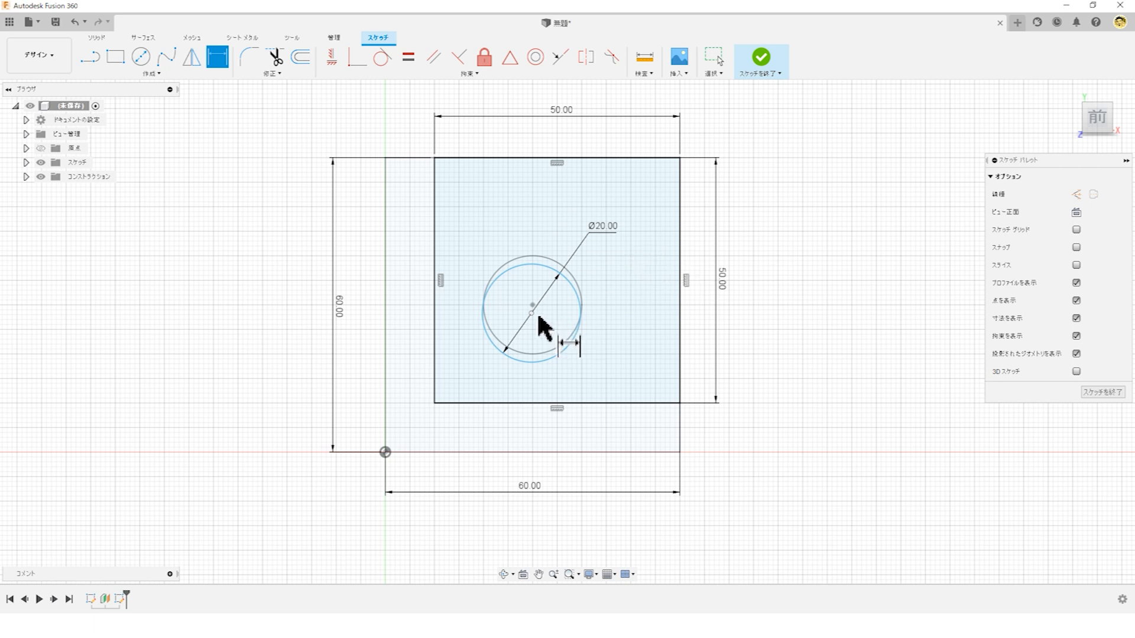
Step: Dimension the new circle's center 30 mm vertically and 30 mm horizontally from the origin
left_click(531, 313)
left_click(386, 452)
left_click(367, 391)
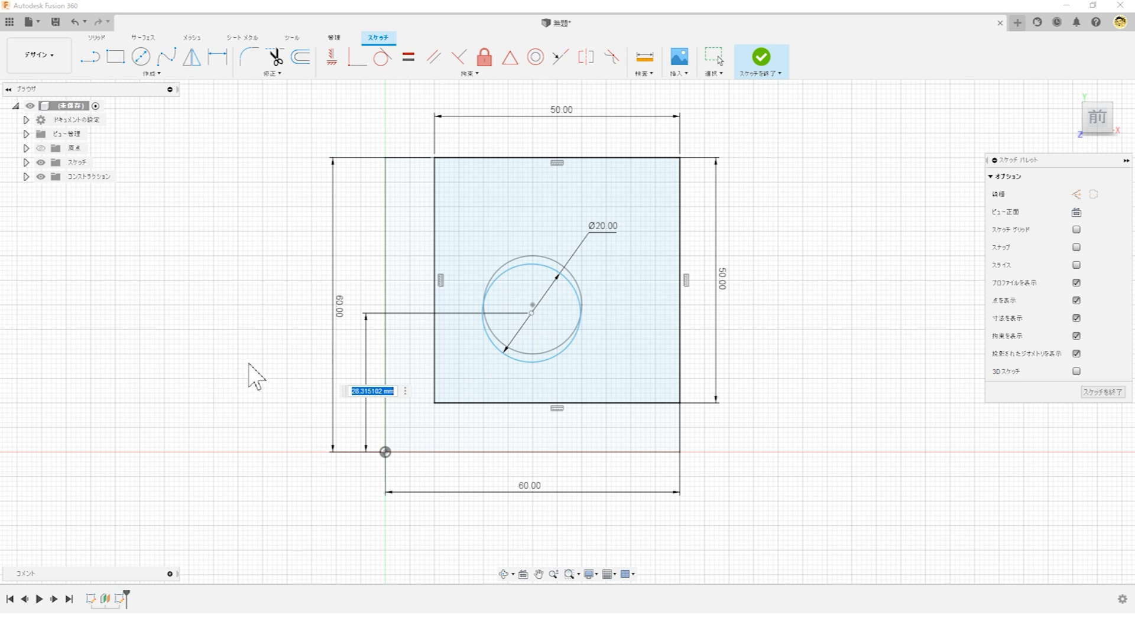
key("Return")
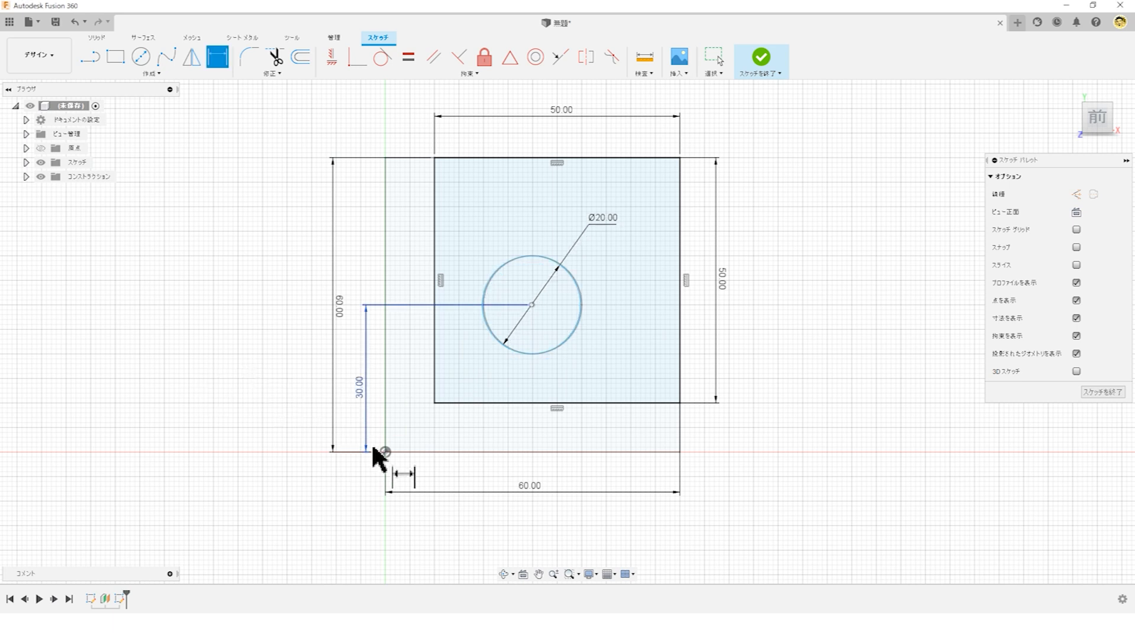
left_click(386, 453)
left_click(532, 305)
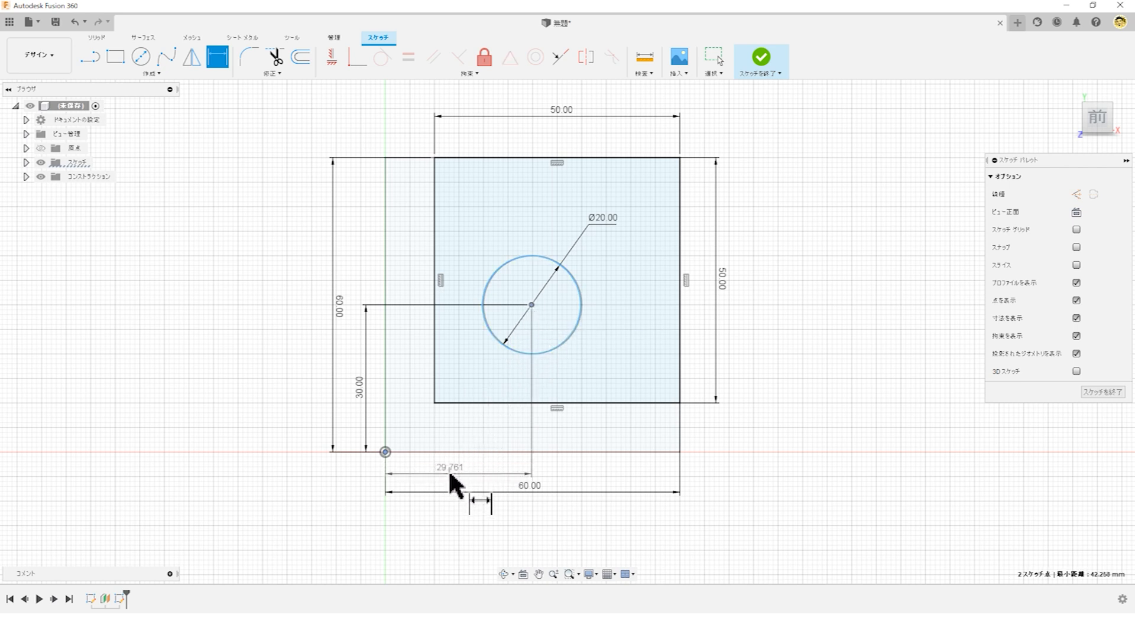
left_click(450, 473)
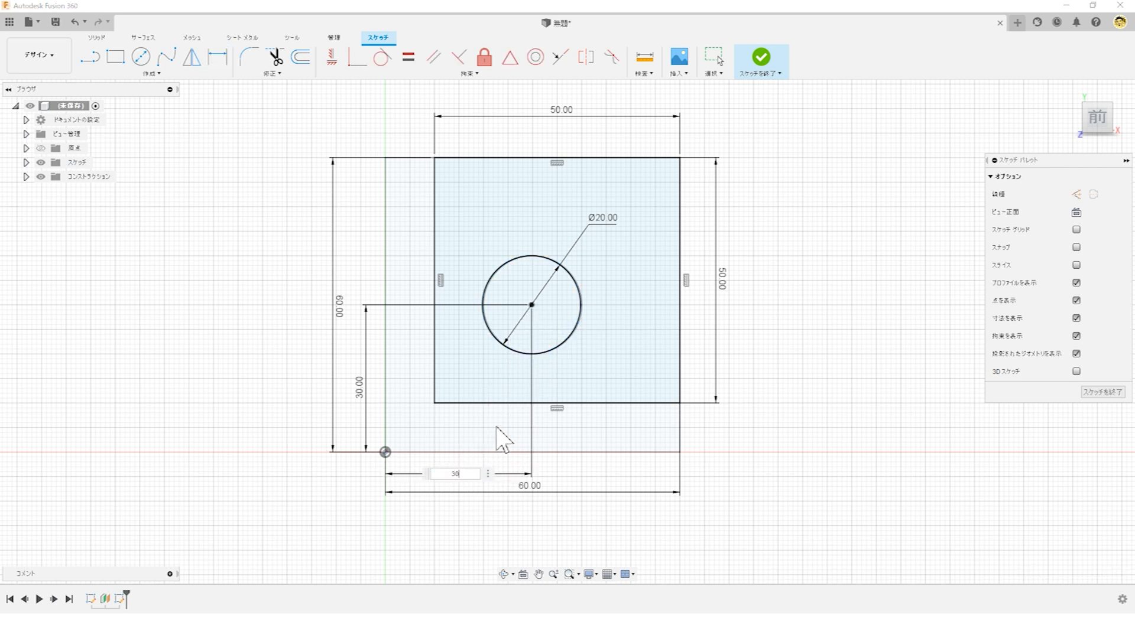
key("Return")
key("Escape")
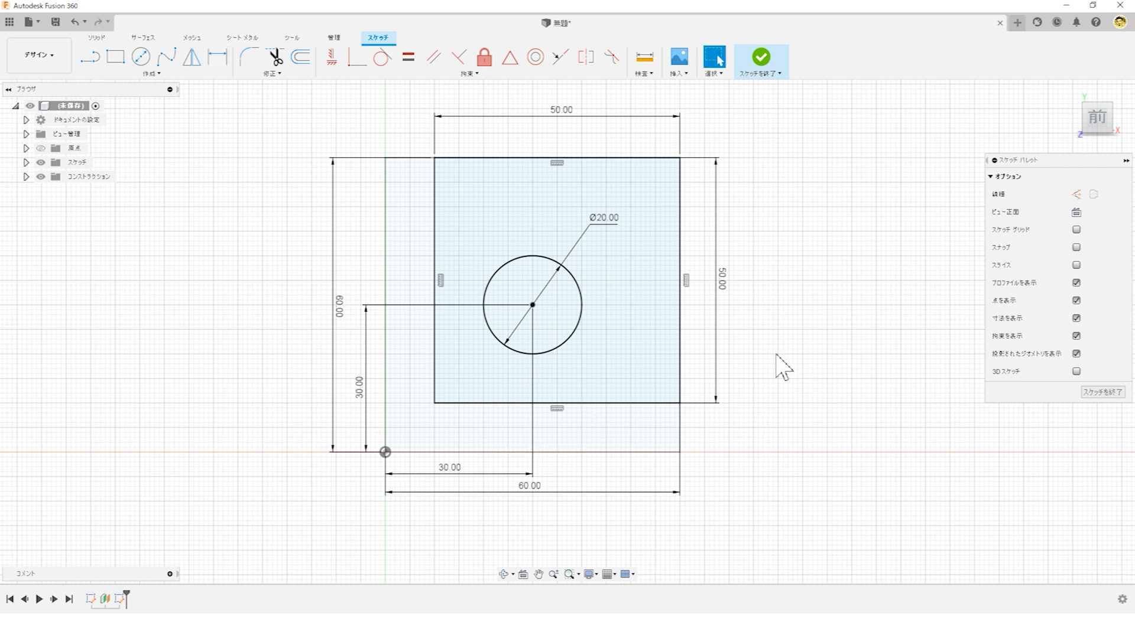
Step: Space out the 60 mm and 30 mm position dimensions below and beside the square, and finish the sketch
left_click_drag(537, 485, 541, 506)
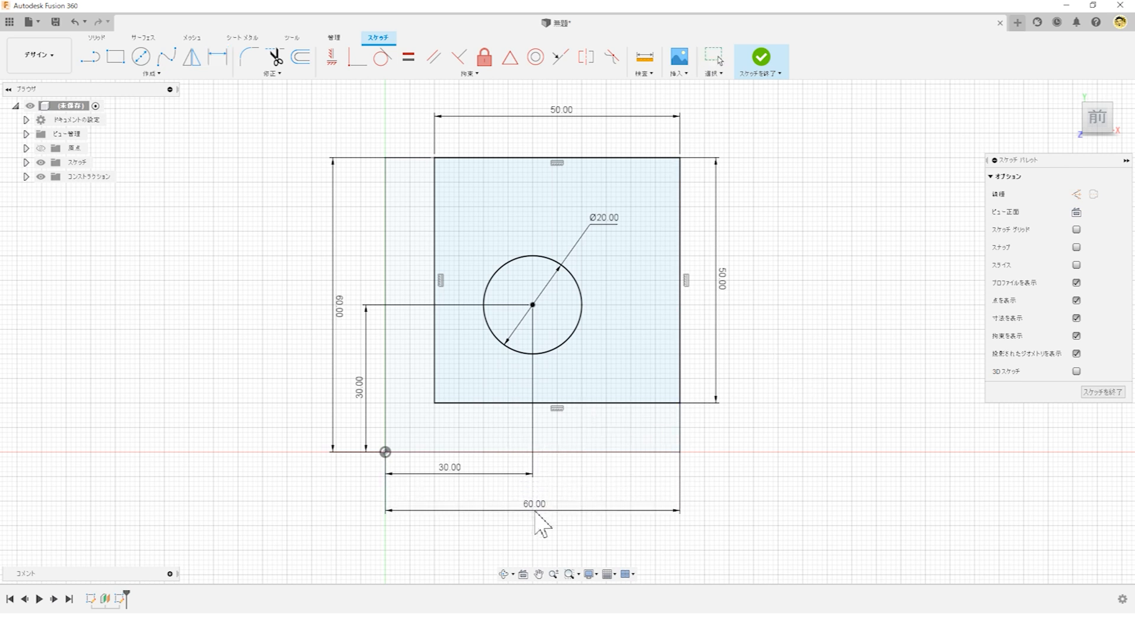
left_click_drag(457, 478, 457, 482)
left_click_drag(334, 319, 316, 312)
mouse_move(367, 384)
left_mouse_down()
mouse_move(344, 405)
mouse_move(364, 397)
left_mouse_up()
middle_click_drag(784, 321, 799, 321)
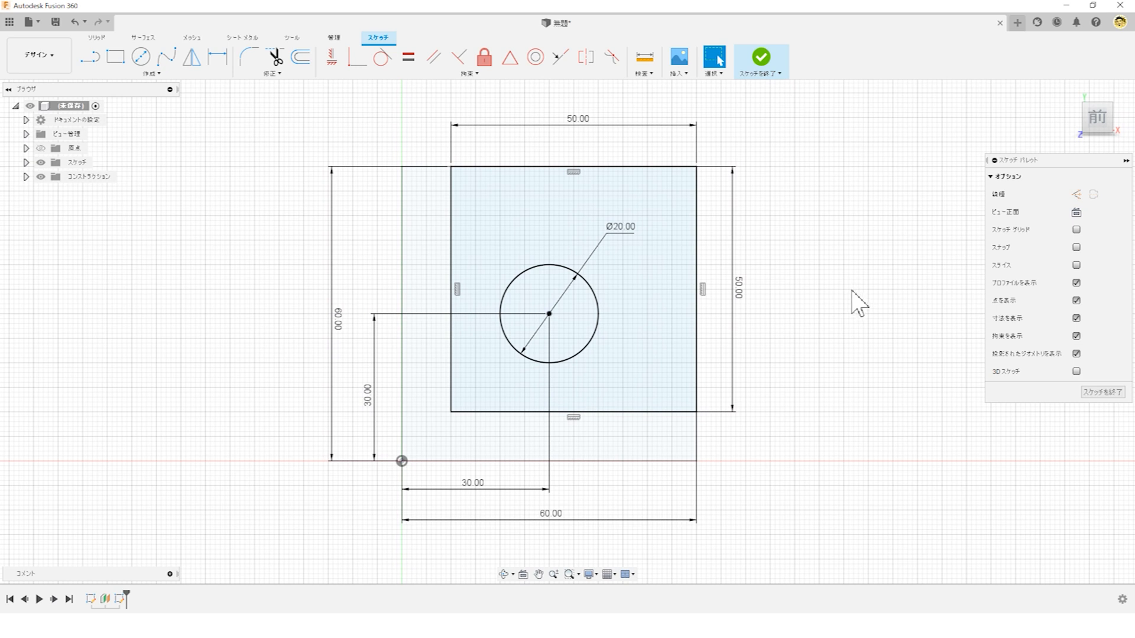
left_click(763, 59)
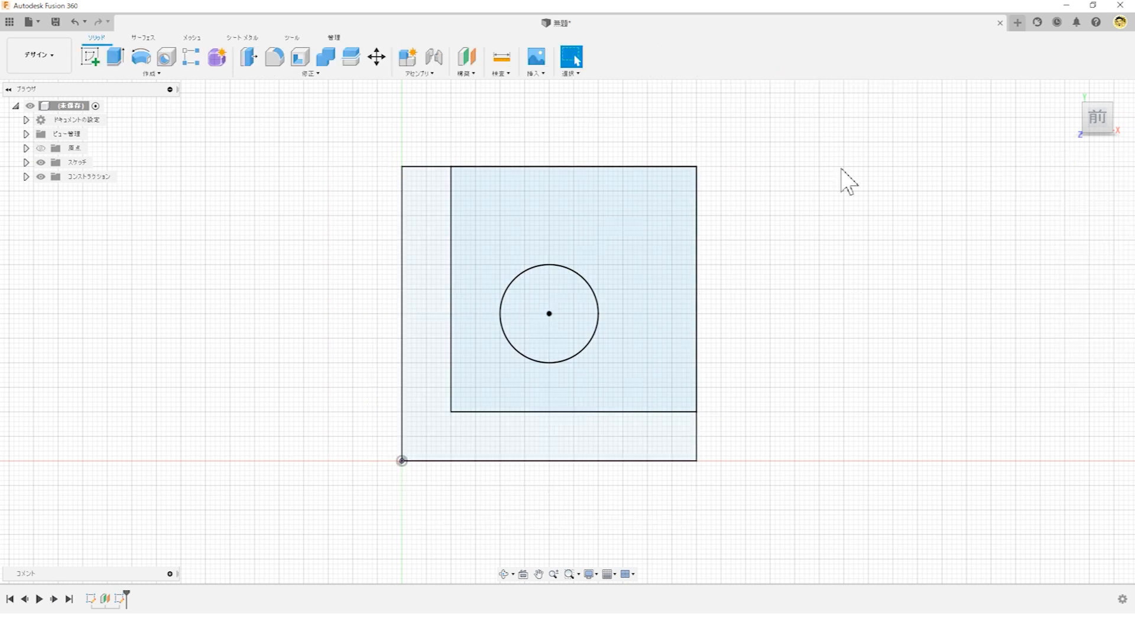
mouse_move(836, 215)
middle_mouse_down("shift")
mouse_move(760, 246)
mouse_move(778, 259)
mouse_move(788, 231)
mouse_move(818, 225)
mouse_move(905, 233)
mouse_move(808, 240)
mouse_move(781, 258)
mouse_move(795, 292)
mouse_move(800, 264)
middle_mouse_up("shift")
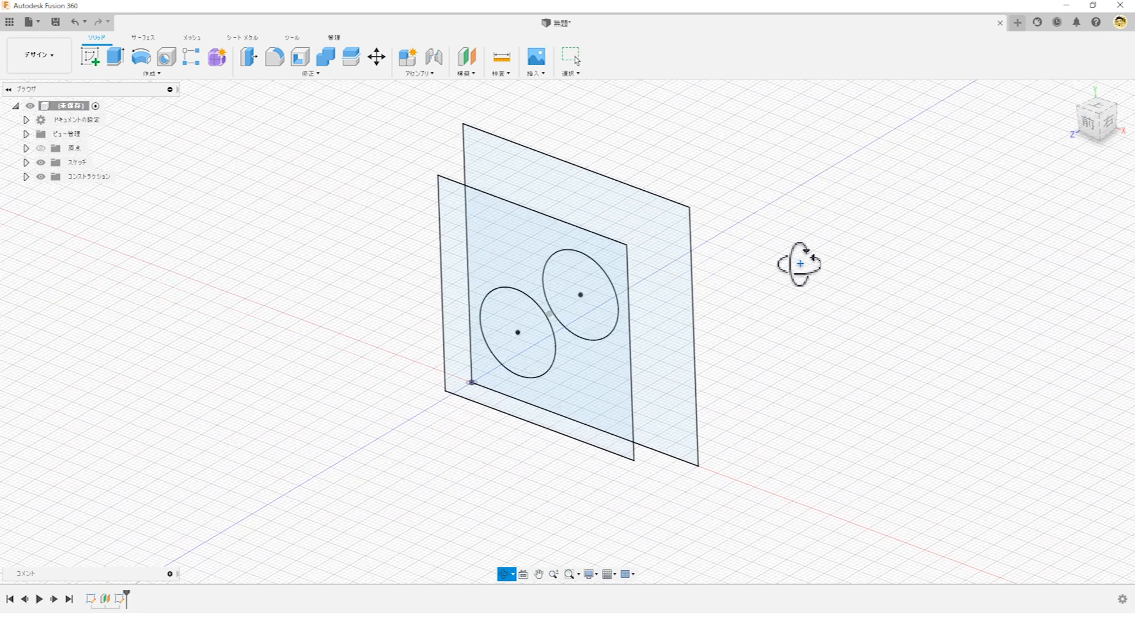